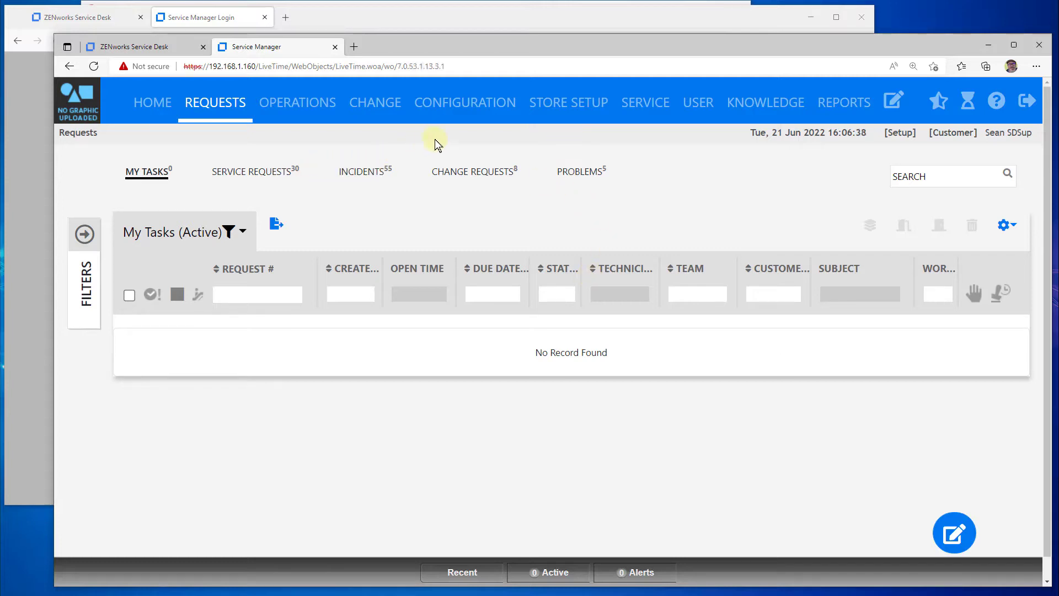
Open the Service item category in the configuration area and examine its description, store settings and custom fields
click(454, 107)
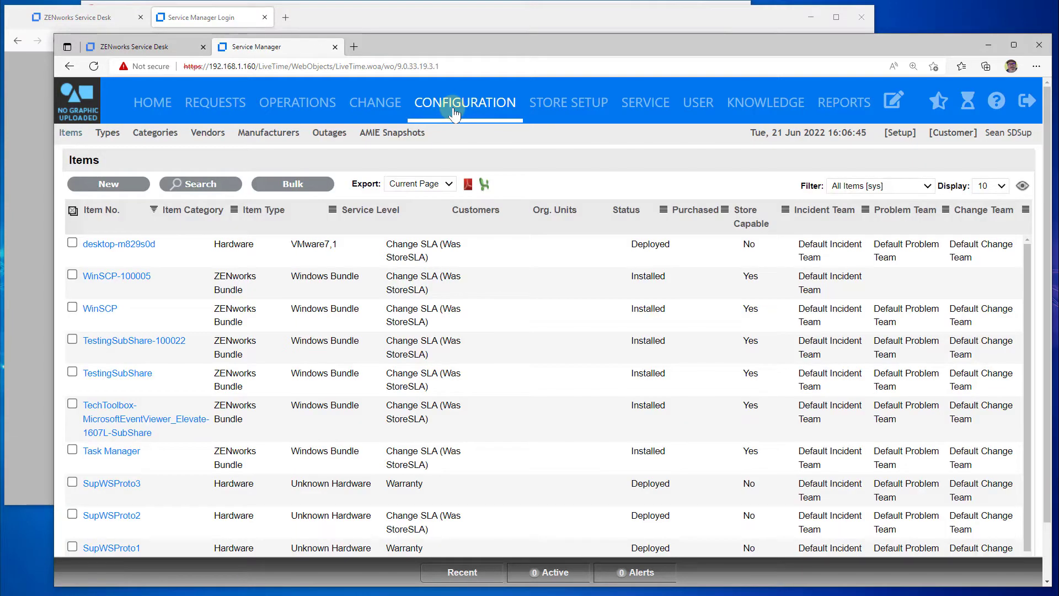
click(152, 133)
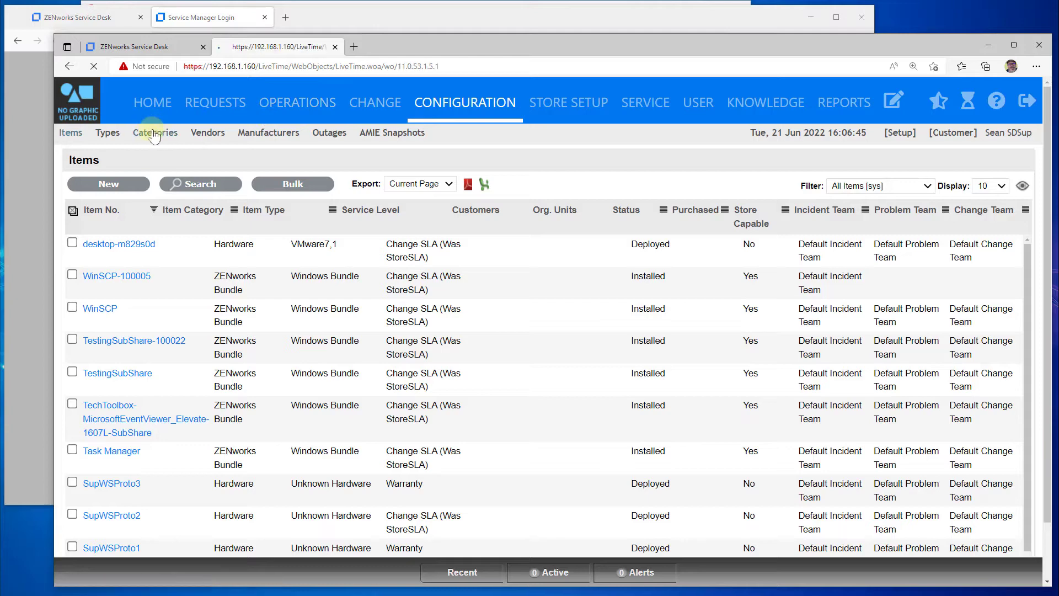
click(105, 390)
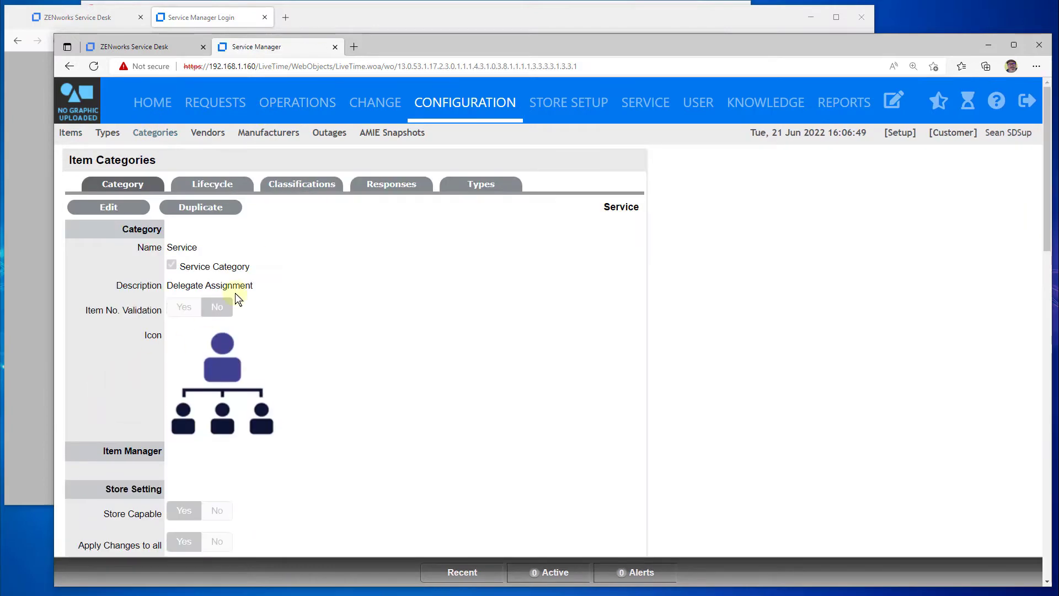
scroll(308, 249, down, 1)
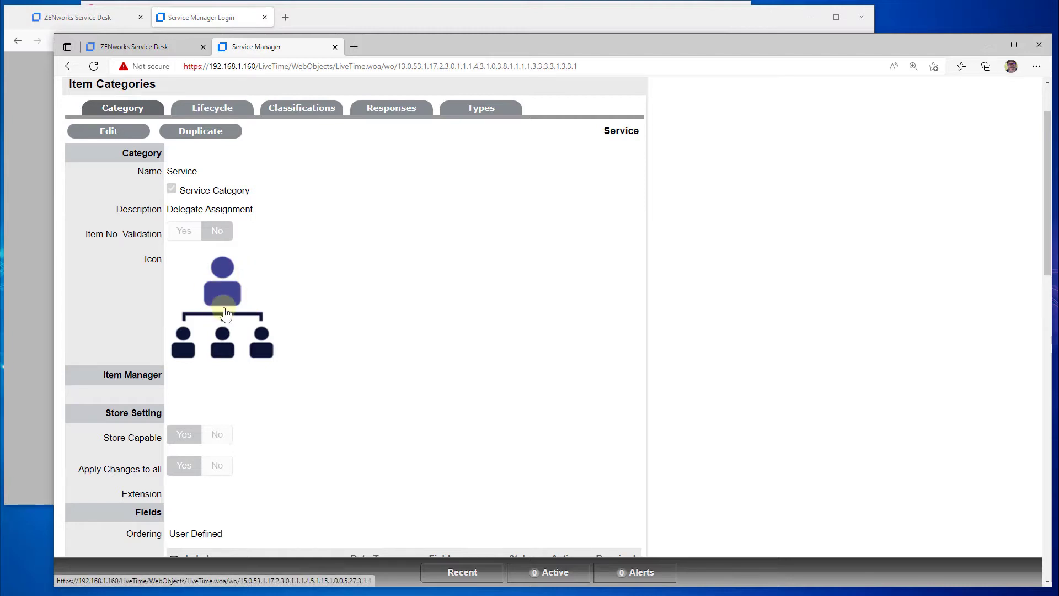
drag(195, 209, 240, 210)
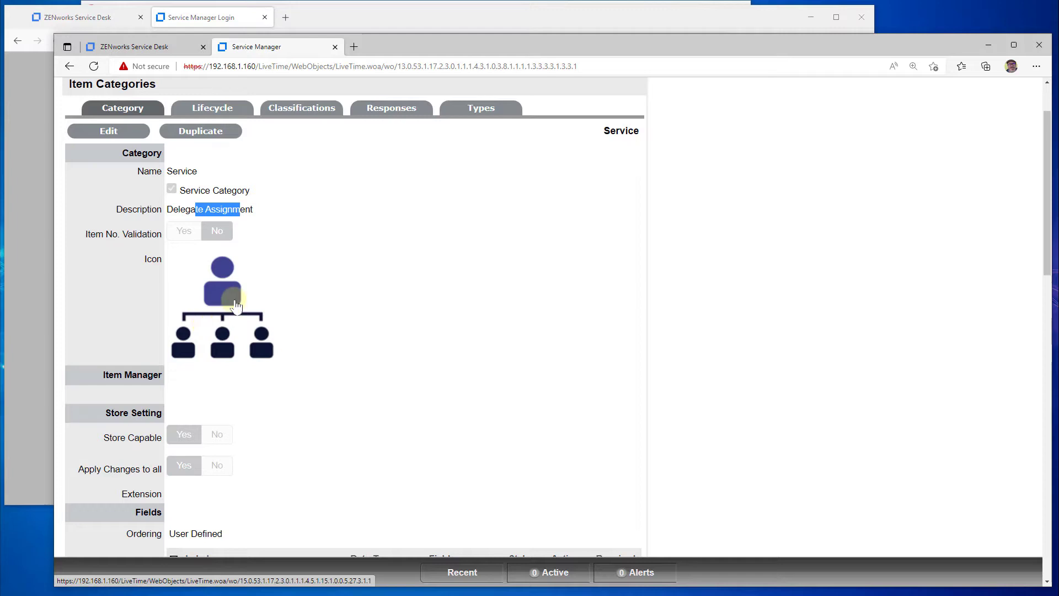
scroll(232, 300, down, 1)
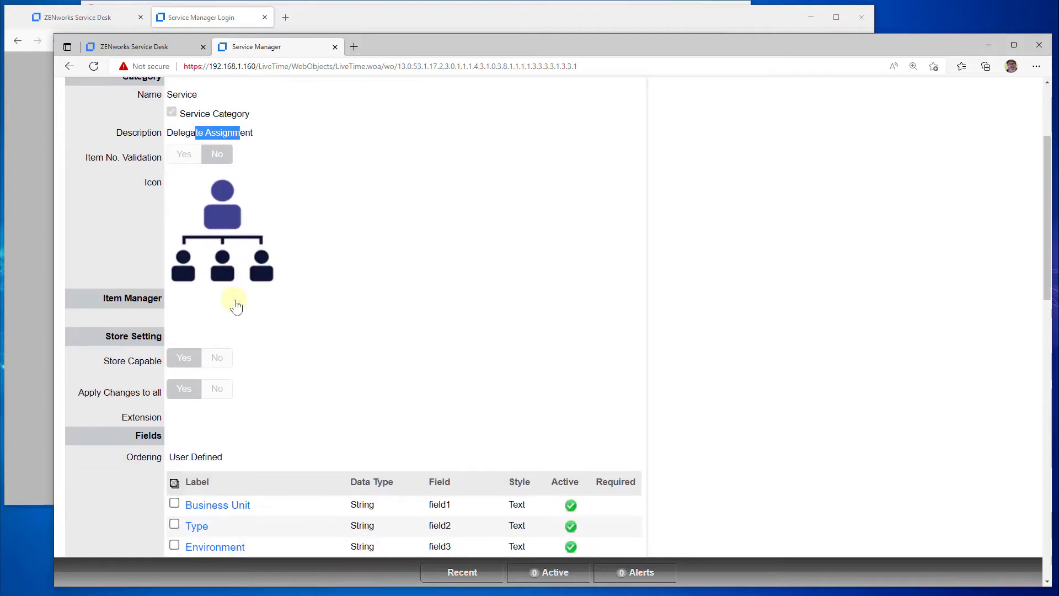
scroll(236, 305, down, 2)
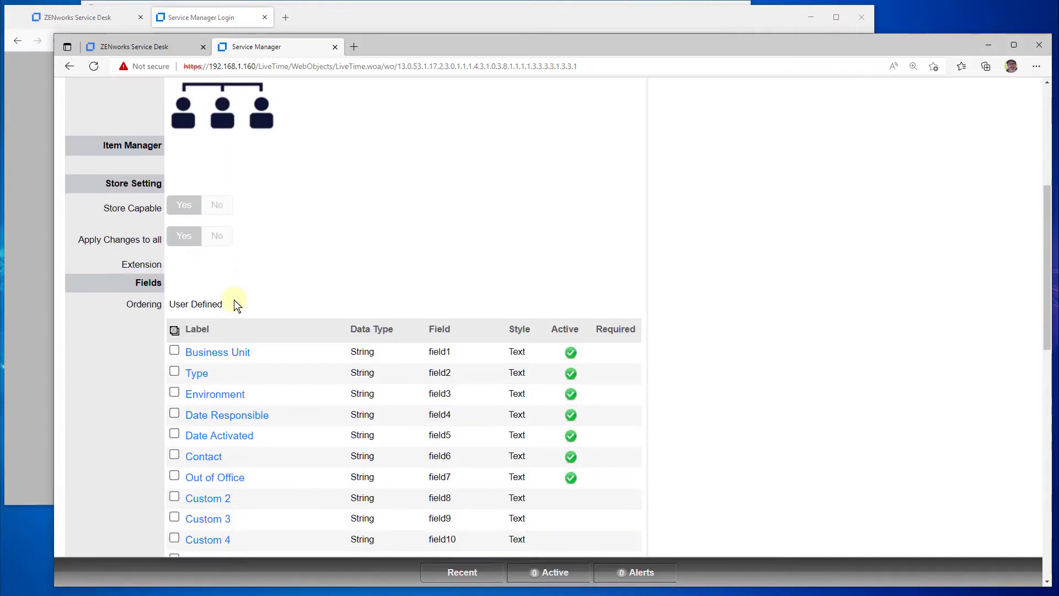
drag(259, 473, 177, 474)
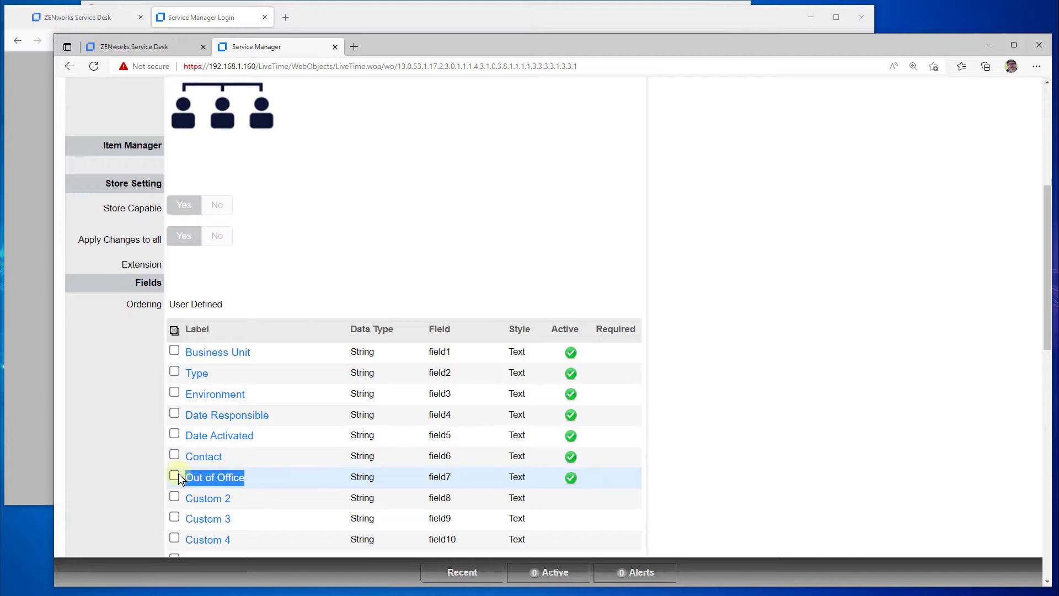
Open the Service category's Out of Office custom field, check its default value and description, and close it
click(224, 479)
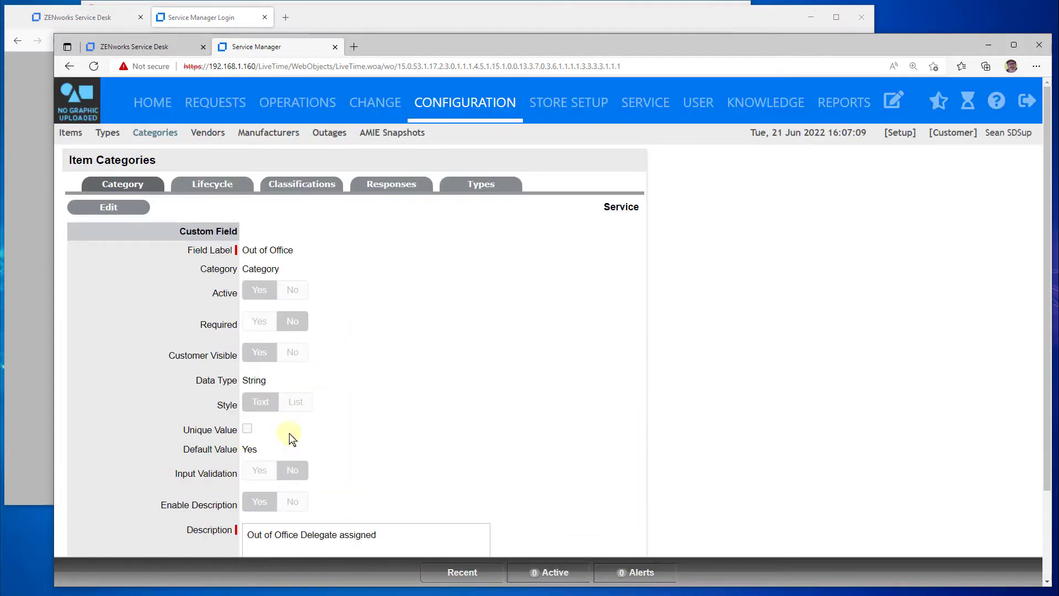
double_click(249, 449)
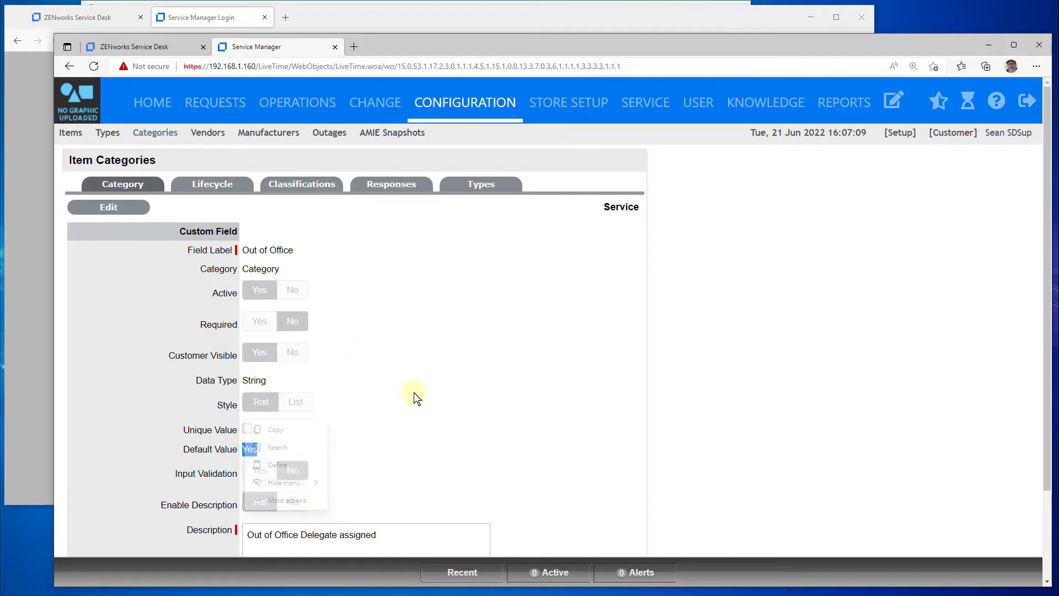
scroll(394, 461, down, 2)
drag(389, 425, 246, 426)
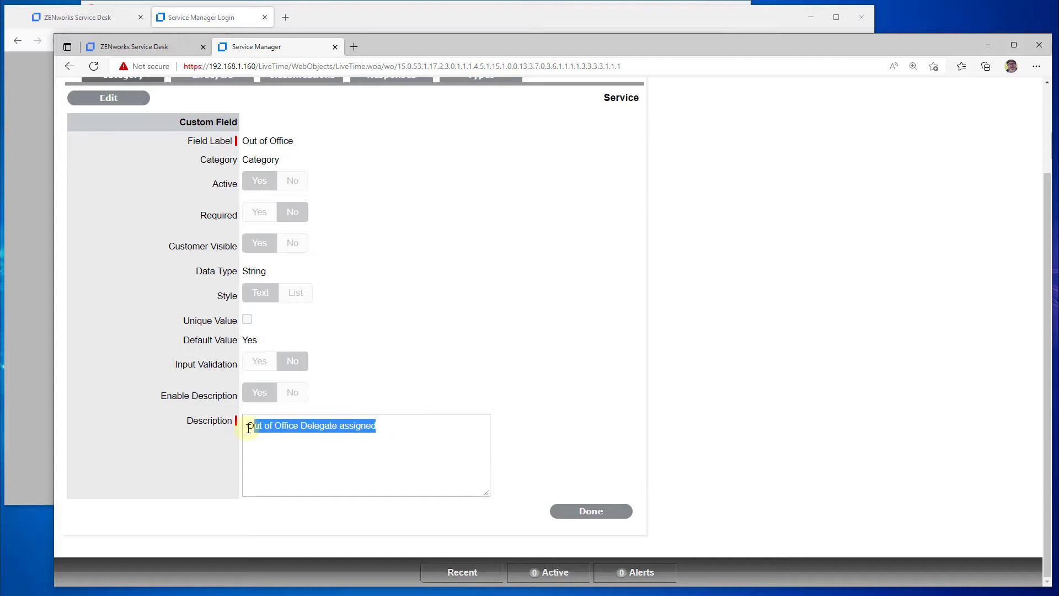
click(586, 513)
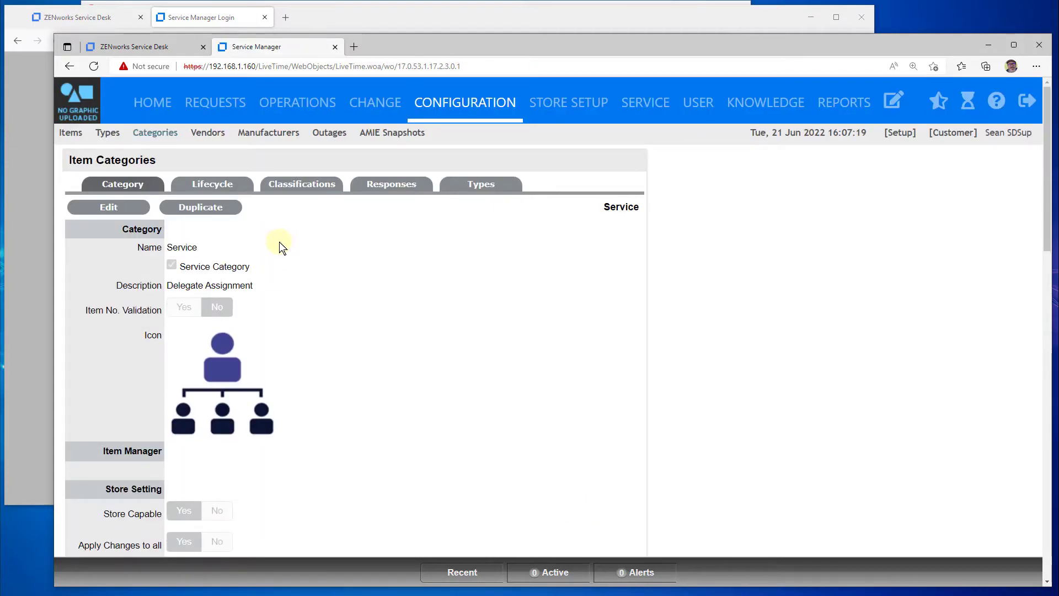
Open the Printers & Scanners item category and examine its classifications, including Print Consumables
click(164, 133)
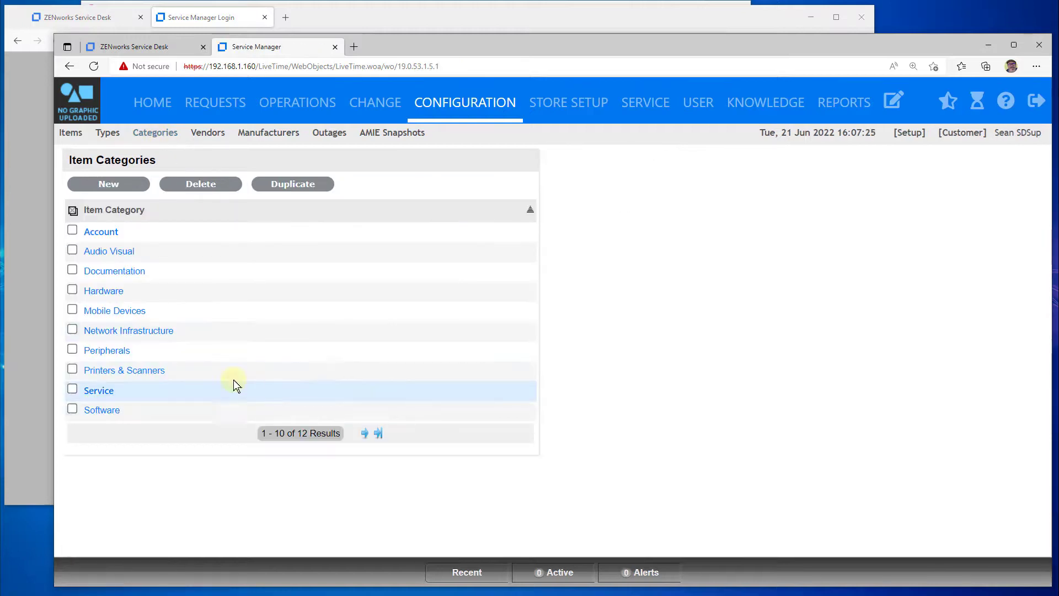
click(154, 371)
scroll(388, 306, down, 1)
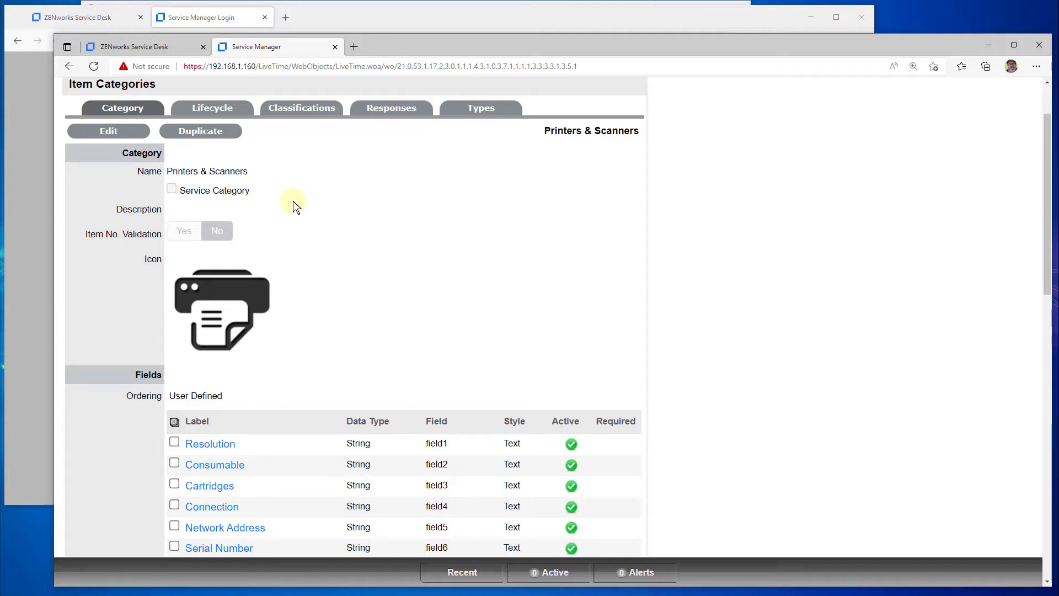
click(289, 116)
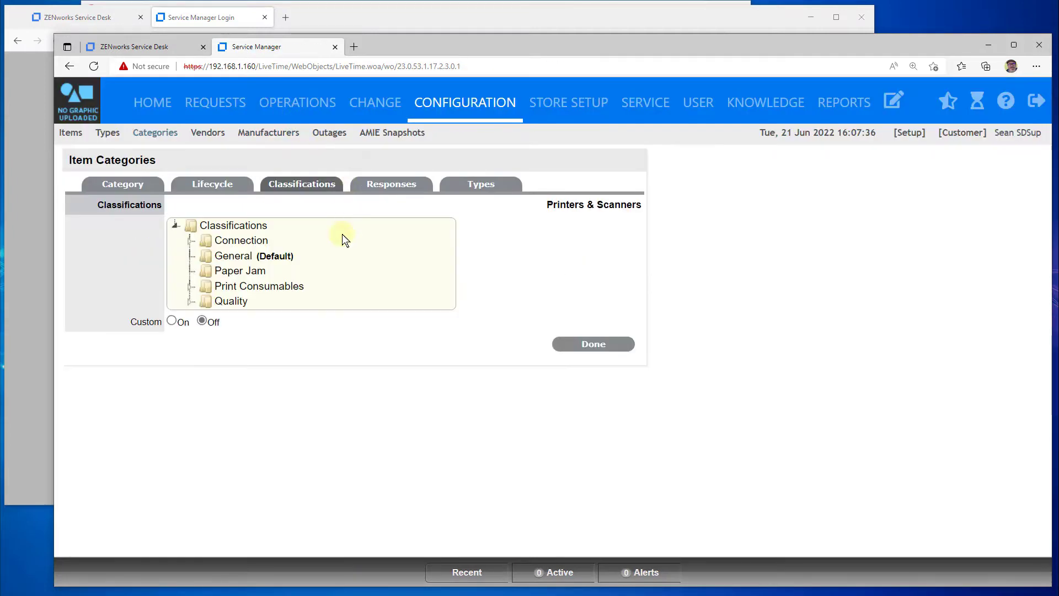
click(262, 288)
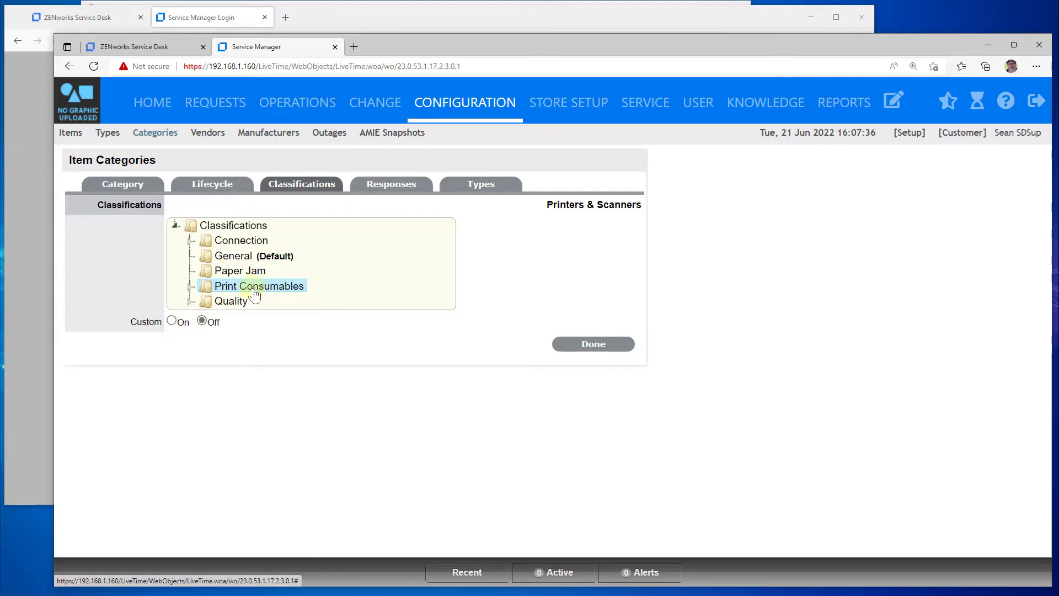
Search the item types for "service", open Service Desk (ZSD), and view its information and associated items
click(107, 133)
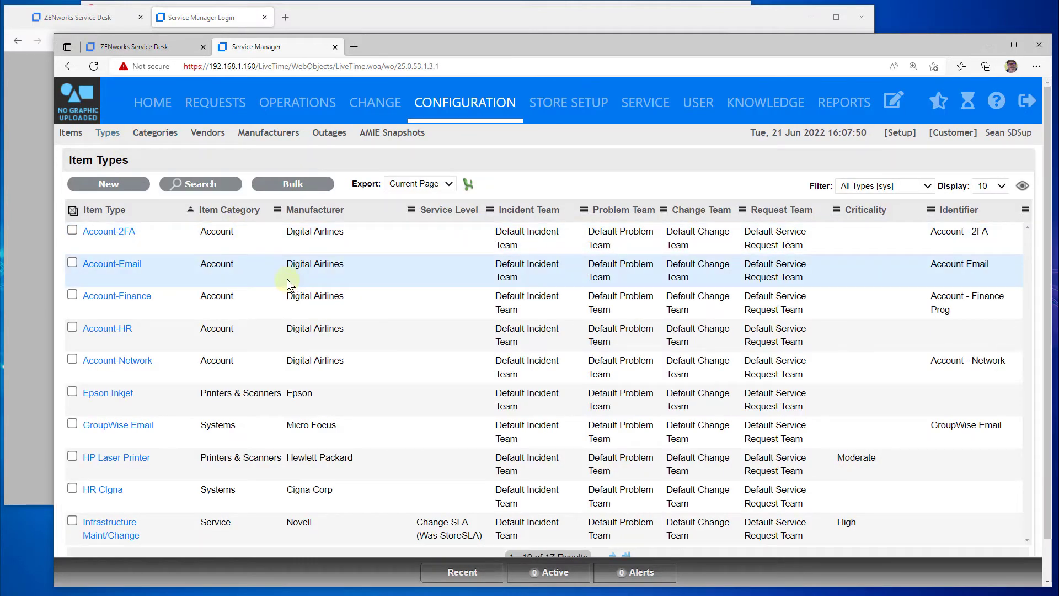
click(218, 186)
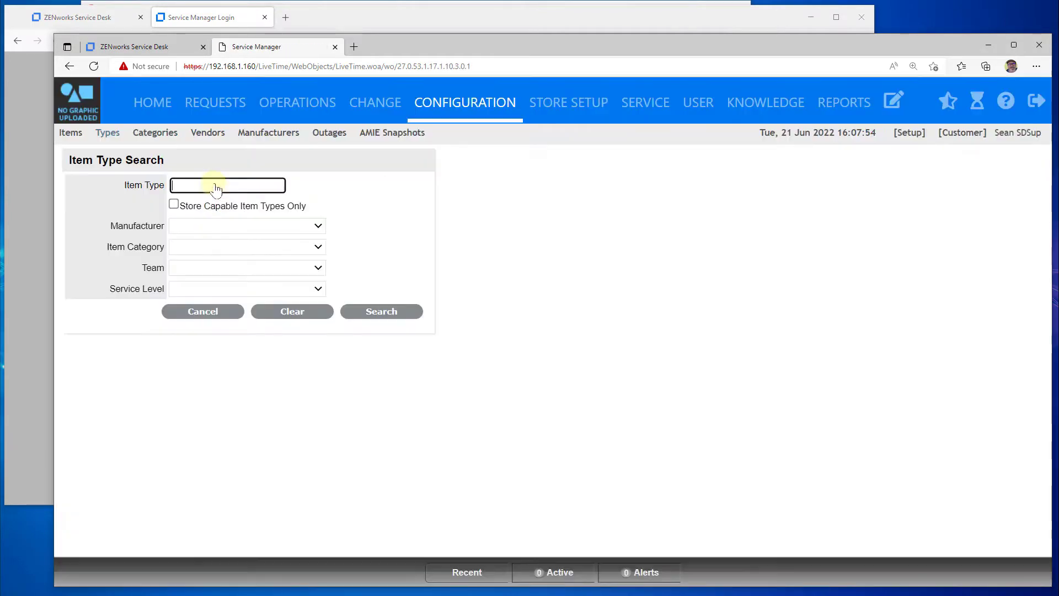
text(service)
click(381, 312)
click(134, 231)
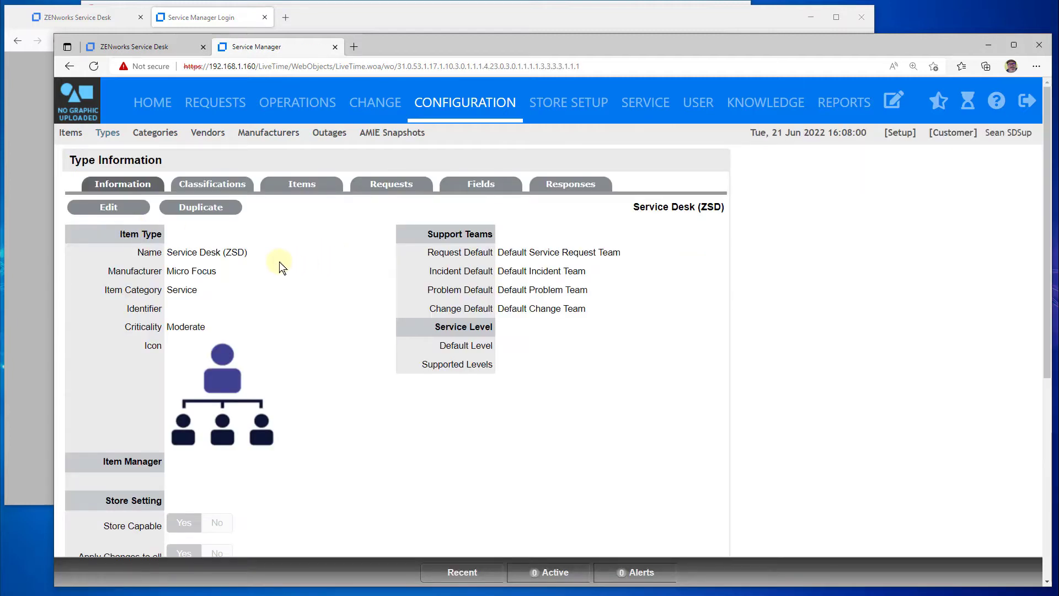
drag(207, 252, 244, 252)
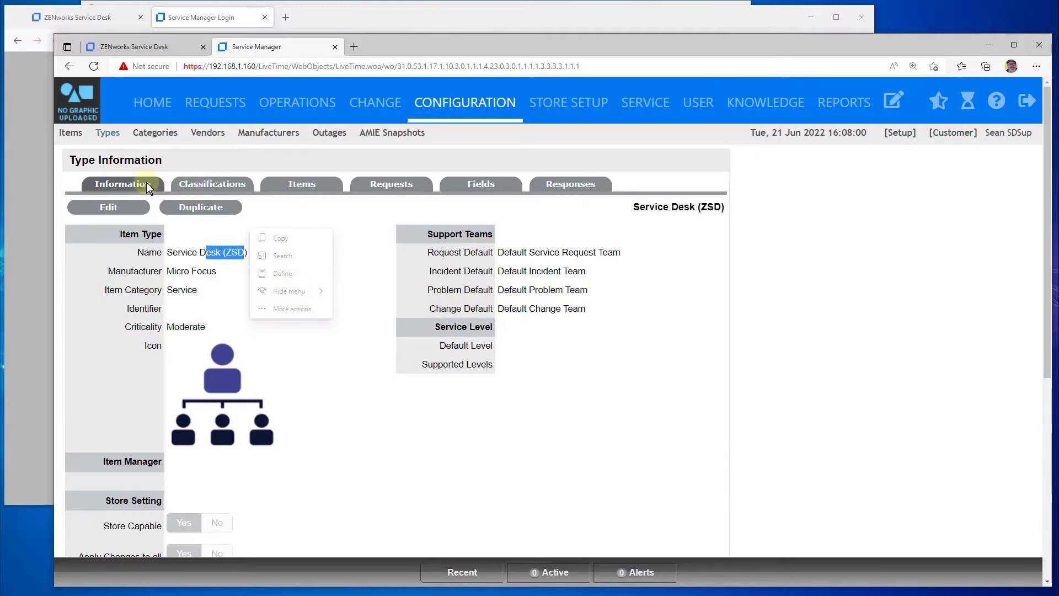
click(289, 189)
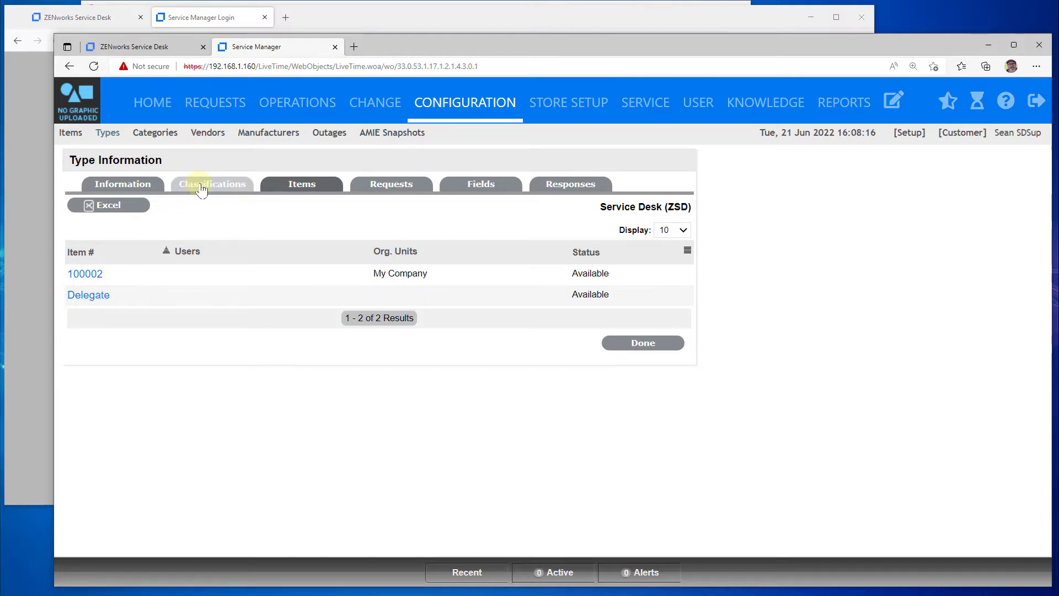
Search the configuration items for item number "Delegate" and open the matching item
click(71, 133)
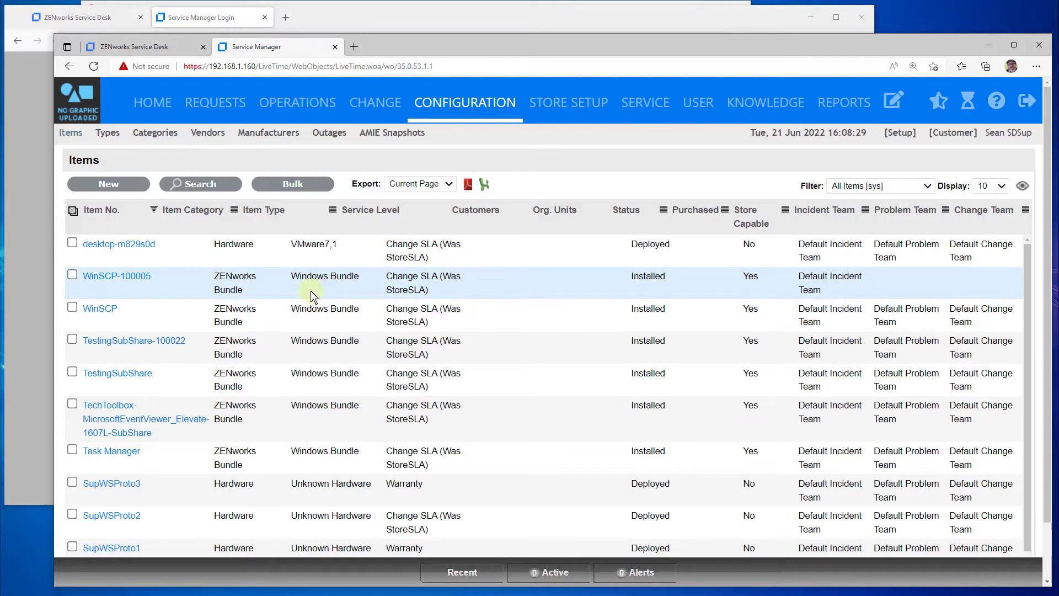
click(206, 190)
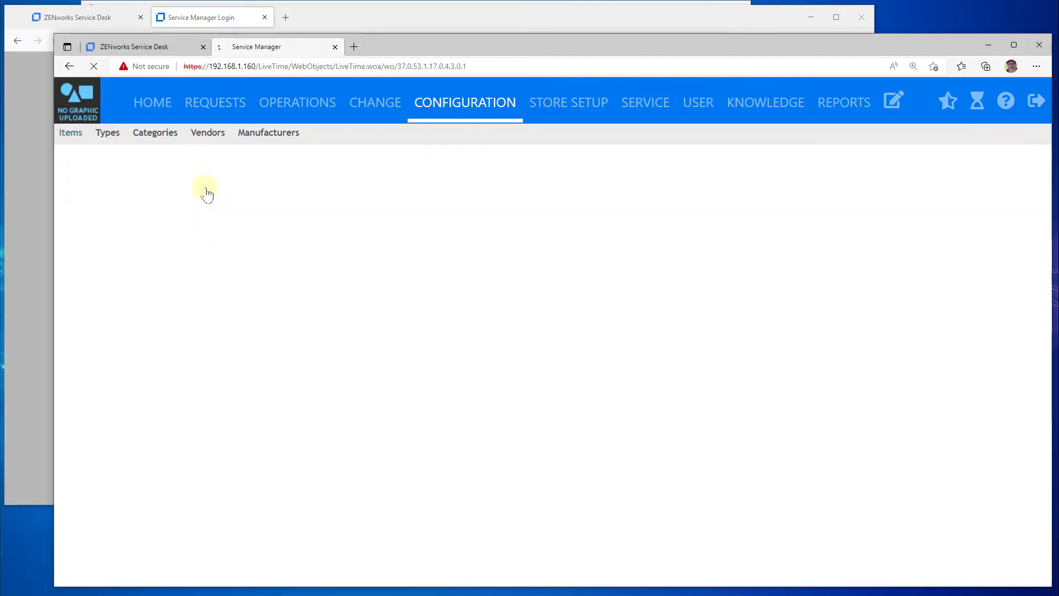
click(217, 205)
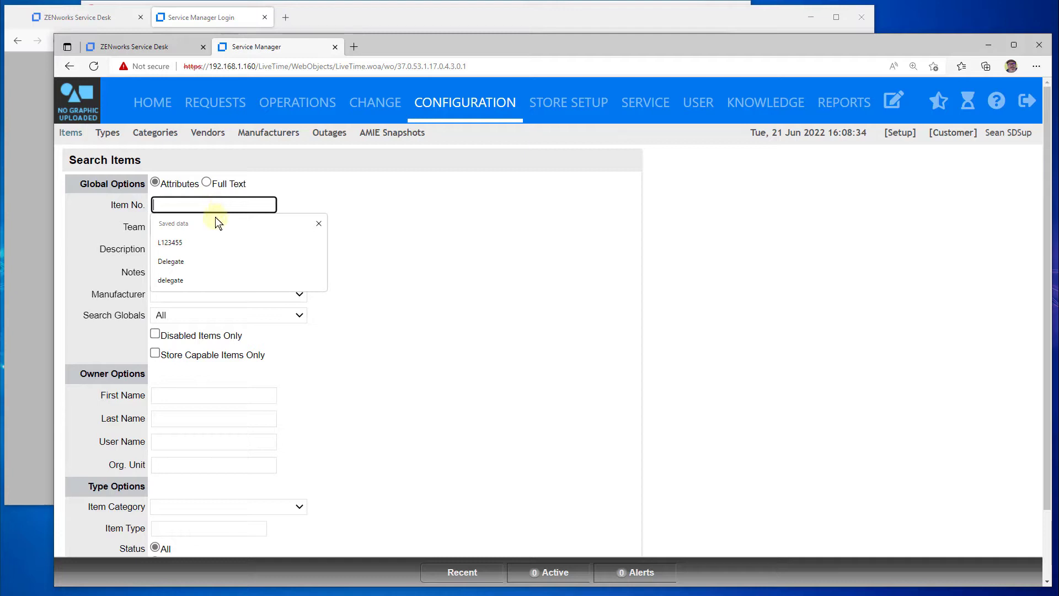
click(215, 260)
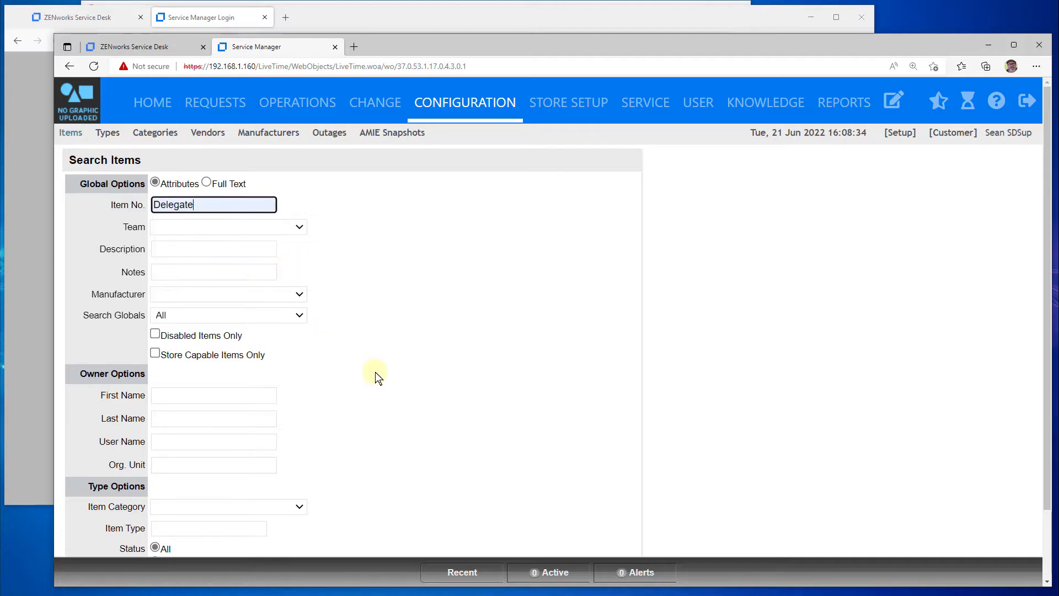
scroll(373, 371, down, 3)
click(573, 516)
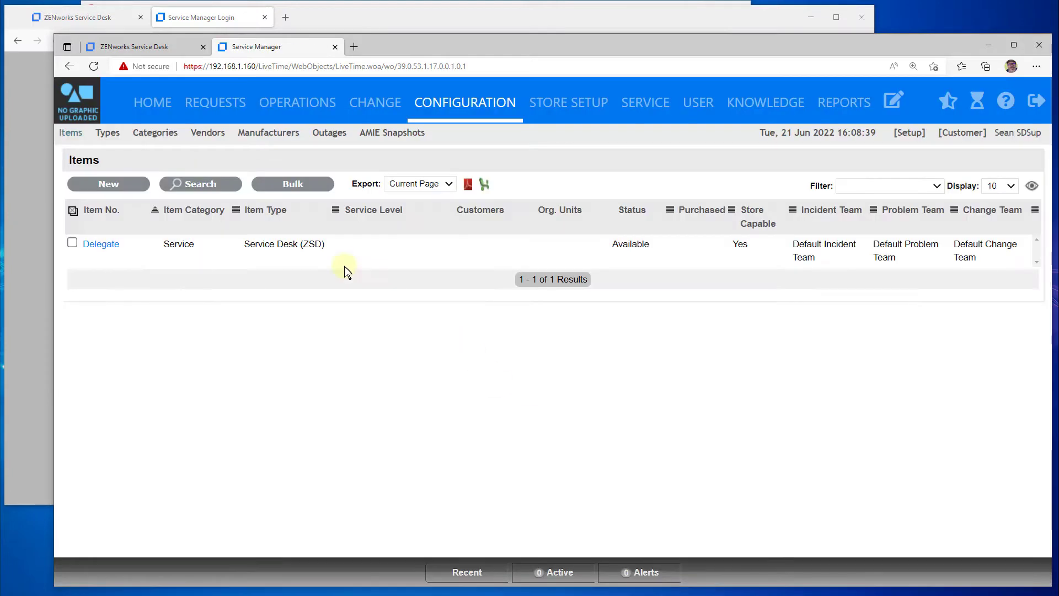
click(98, 244)
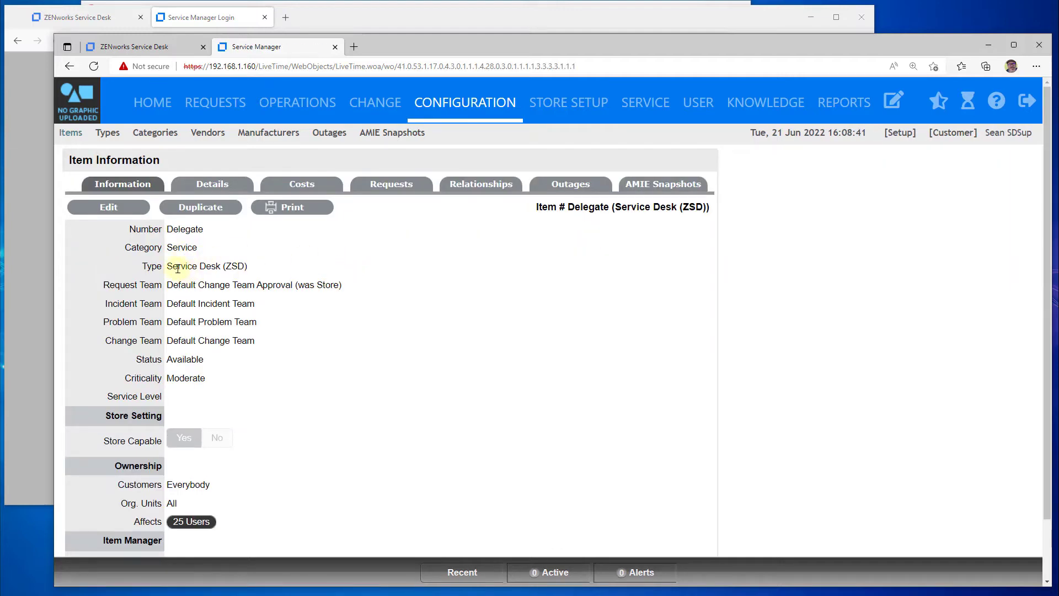
Examine the Delegate item's type and customer ownership, along with its Out of Office detail and description
drag(178, 268, 232, 266)
scroll(296, 322, down, 2)
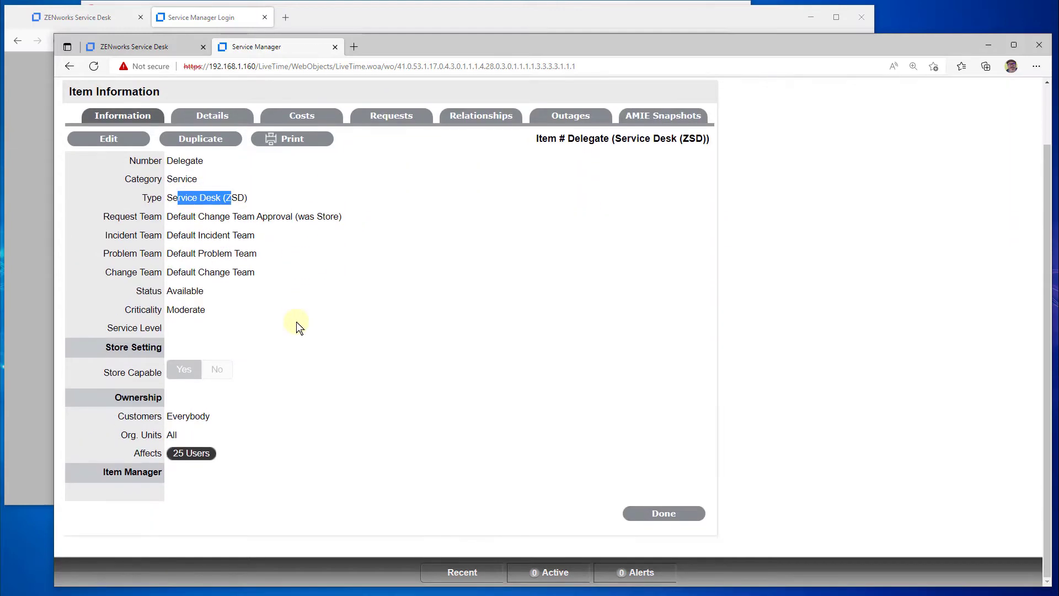
drag(194, 418, 166, 417)
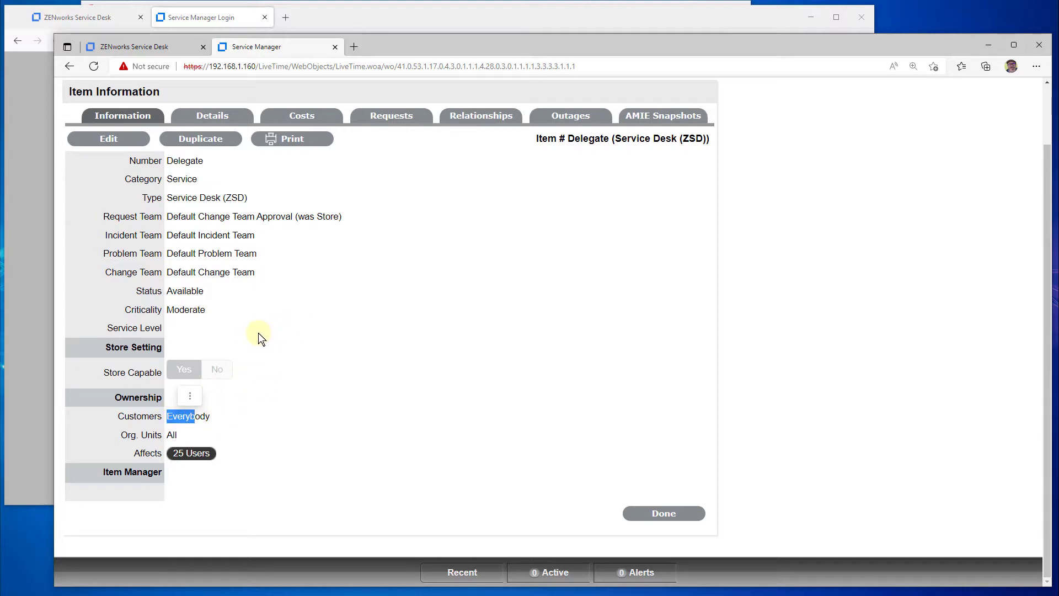
click(208, 122)
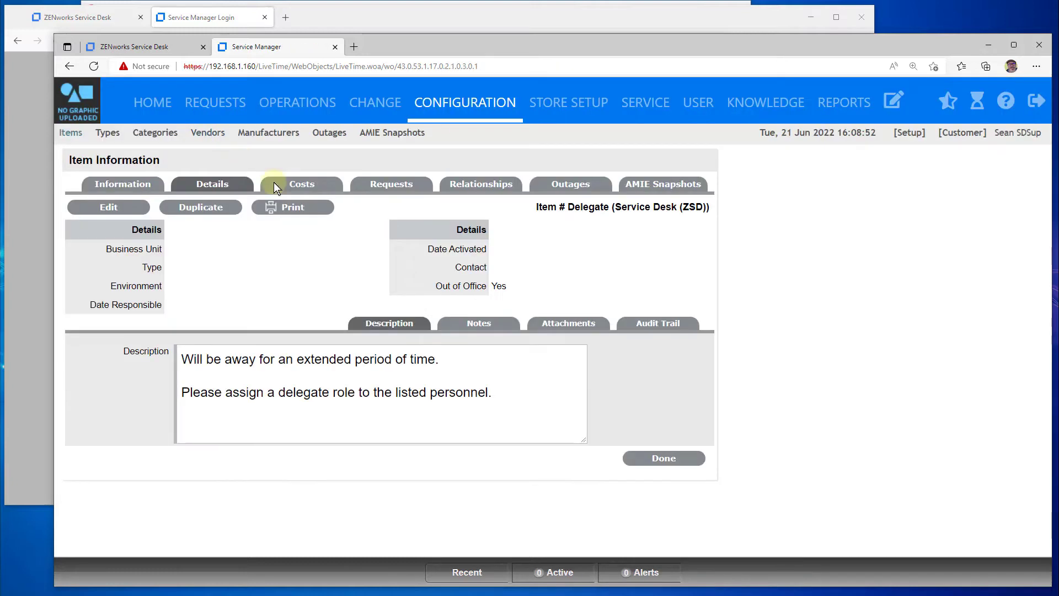
drag(517, 286, 432, 286)
drag(208, 357, 417, 402)
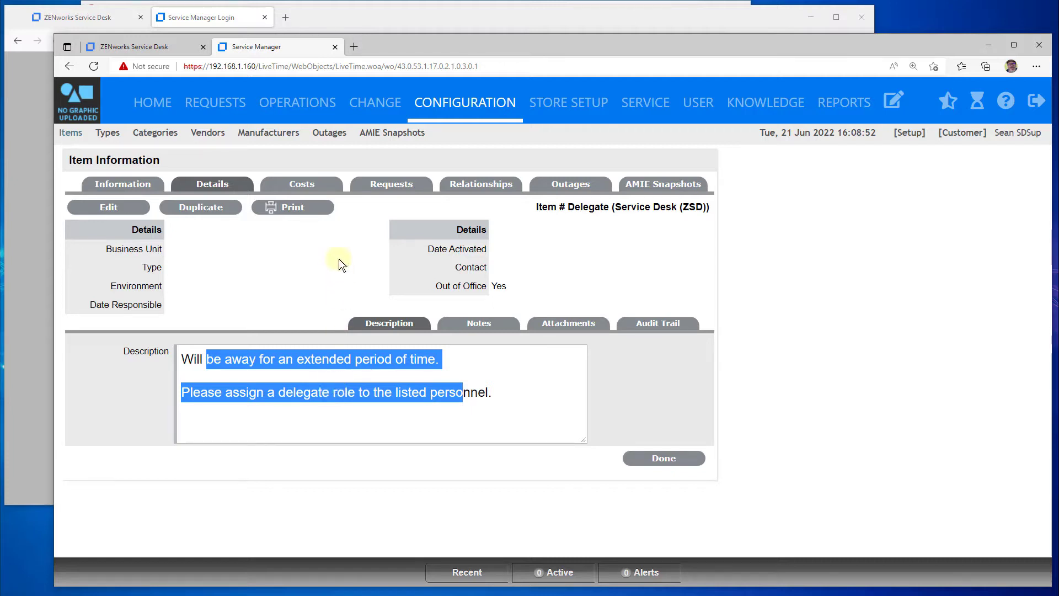
Search the configuration items for item number "HP", open HP4387nfw, and check its category and type
click(73, 137)
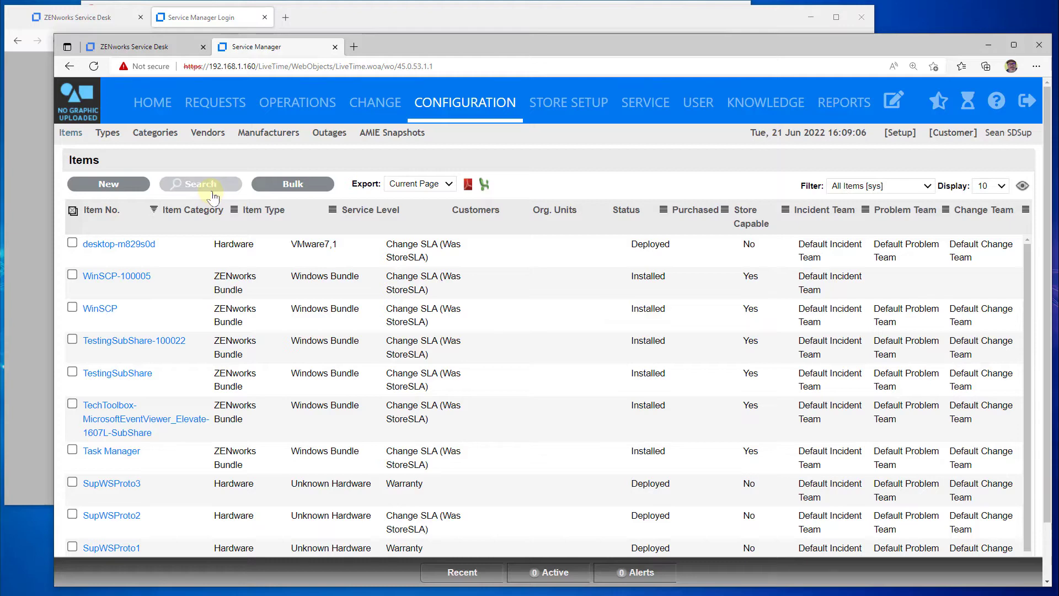
click(214, 197)
click(209, 207)
text(HP)
scroll(522, 364, down, 2)
click(570, 513)
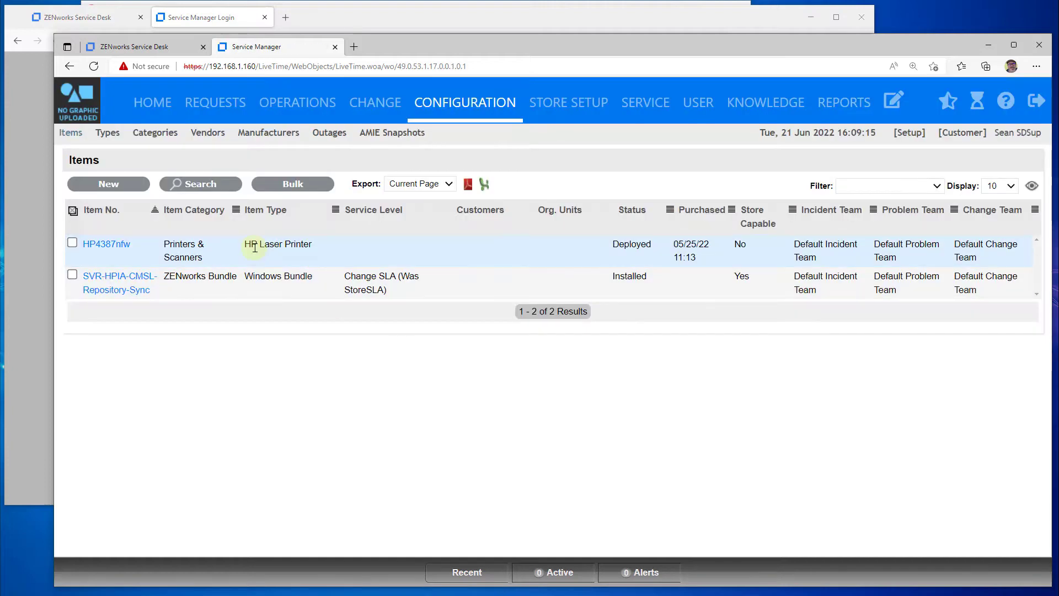
click(101, 247)
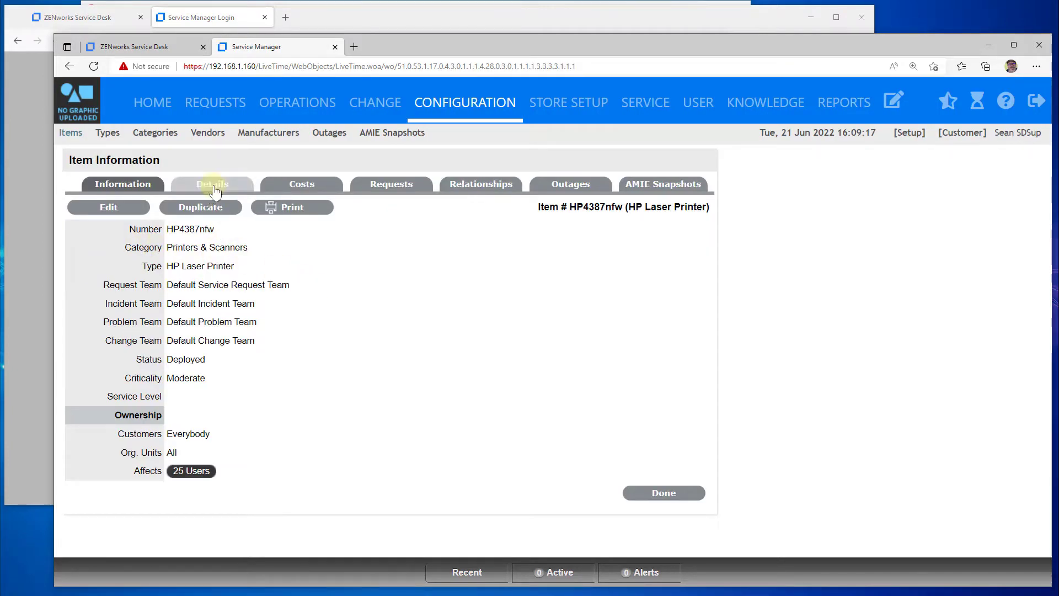
mouse_move(194, 247)
mouse_down()
mouse_move(220, 249)
mouse_move(181, 267)
mouse_move(197, 267)
mouse_up()
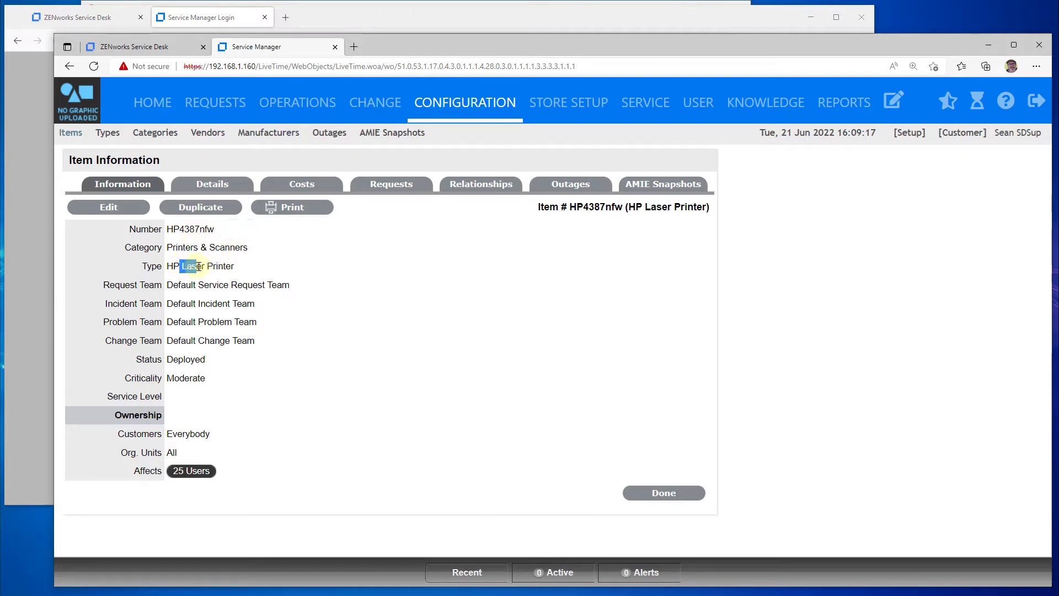
Check the HP4387nfw item's number and its printer detail fields, and return to the items list
drag(204, 229, 184, 229)
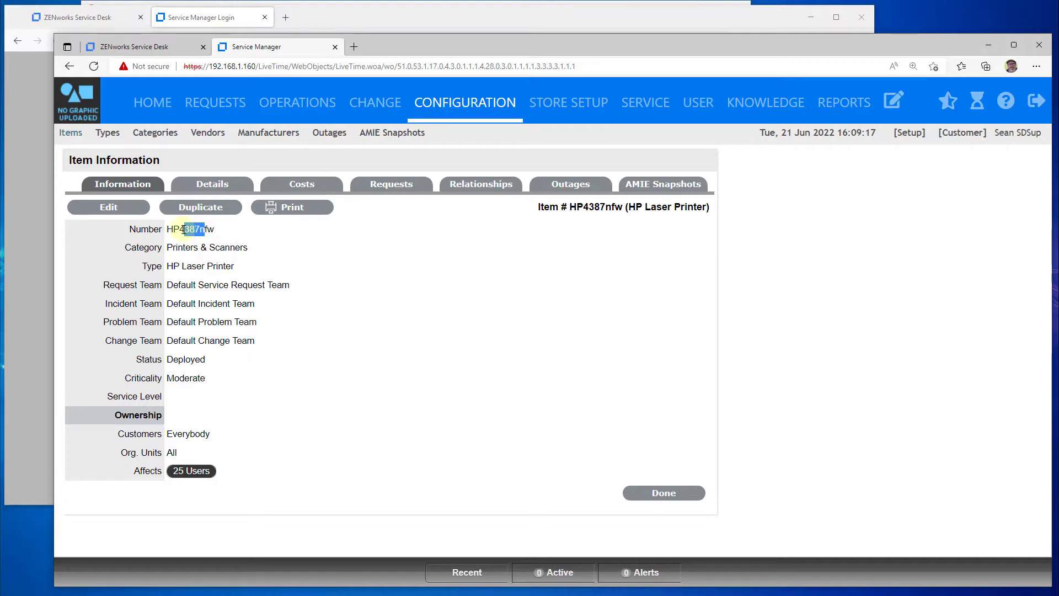
click(212, 184)
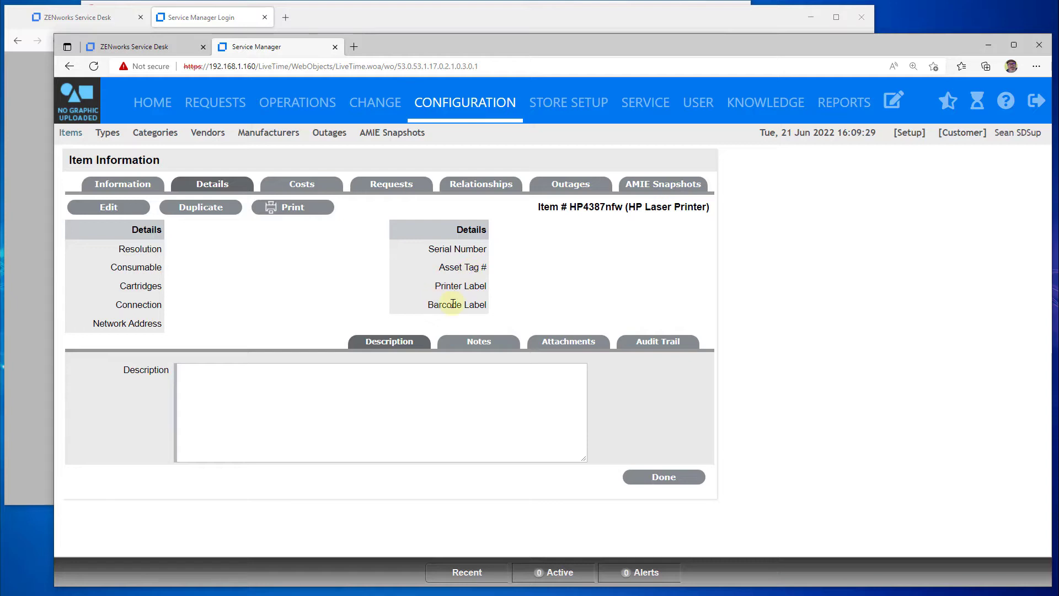
click(662, 478)
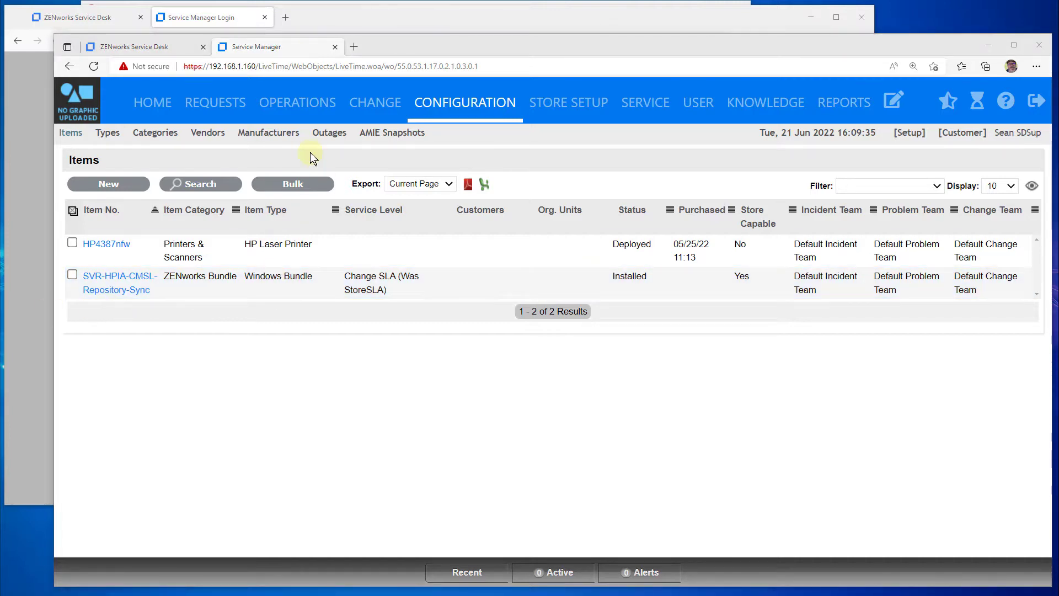
Open the Delegate Request dynamic form and examine its fields and the Quick Call and Service Request links
click(154, 105)
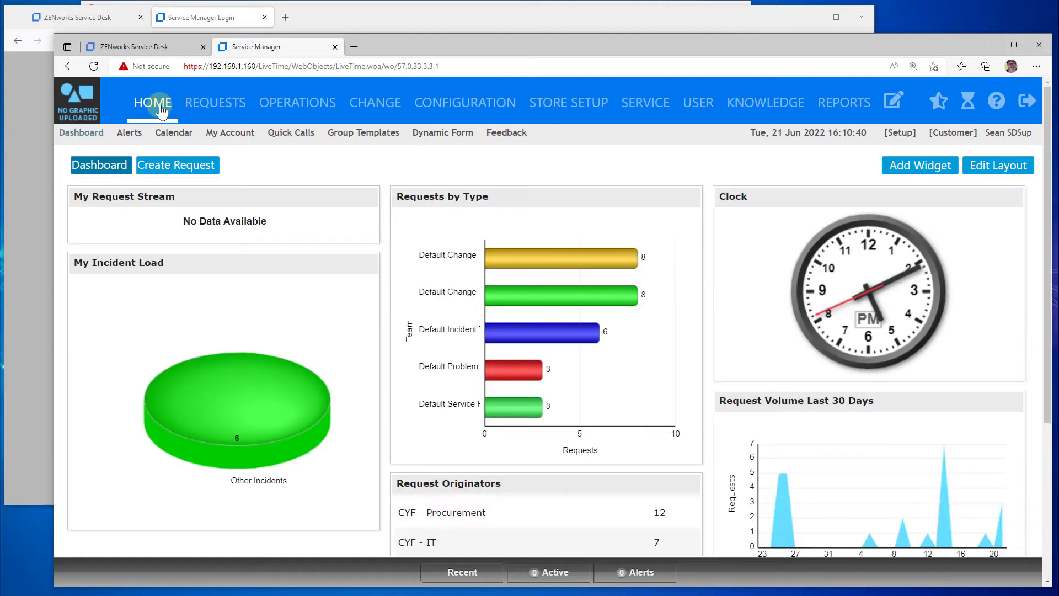
click(464, 135)
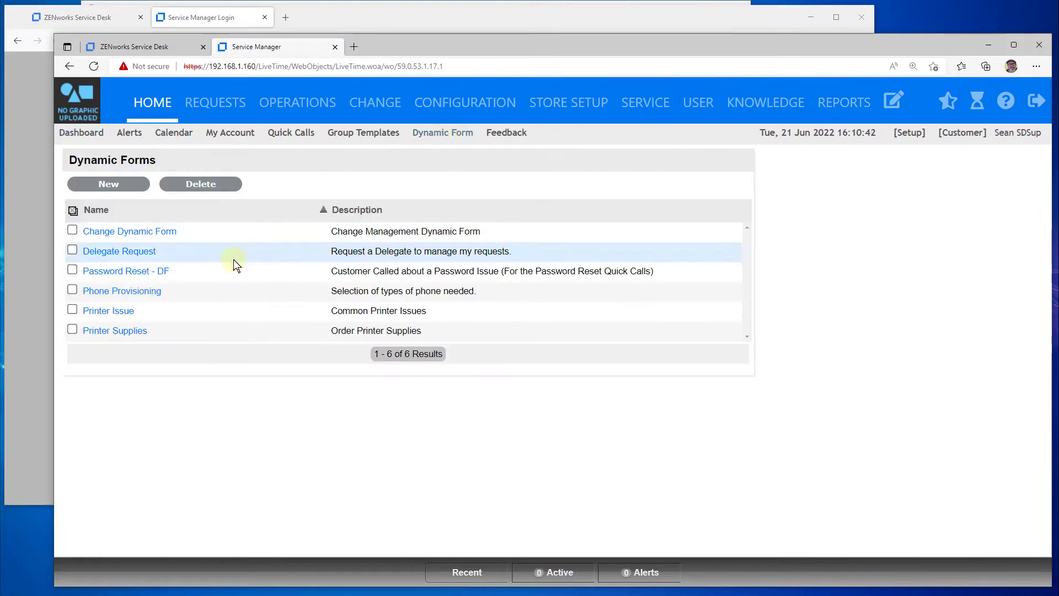
click(140, 251)
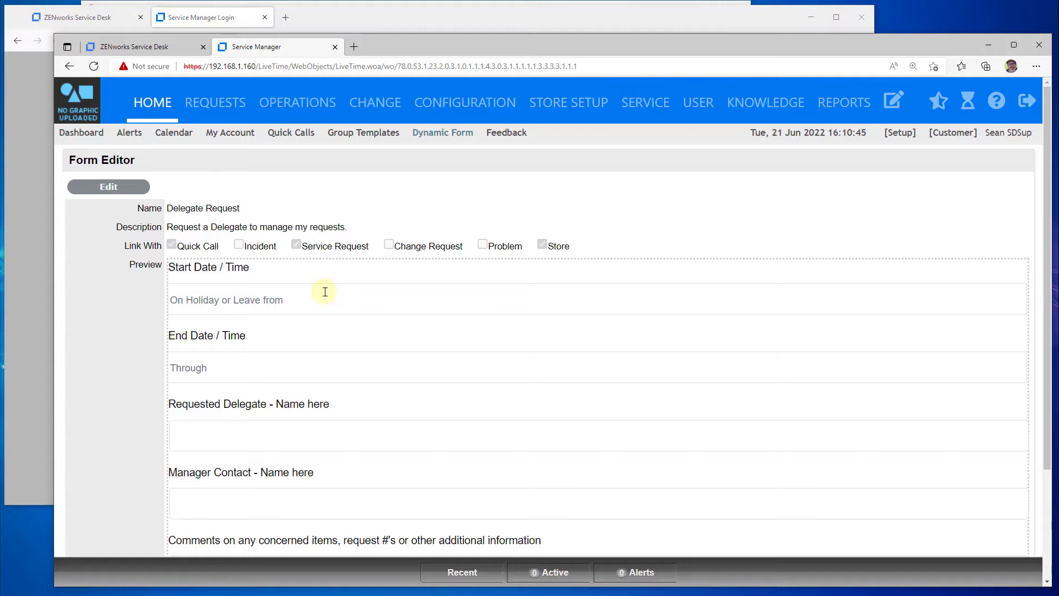
scroll(312, 288, down, 1)
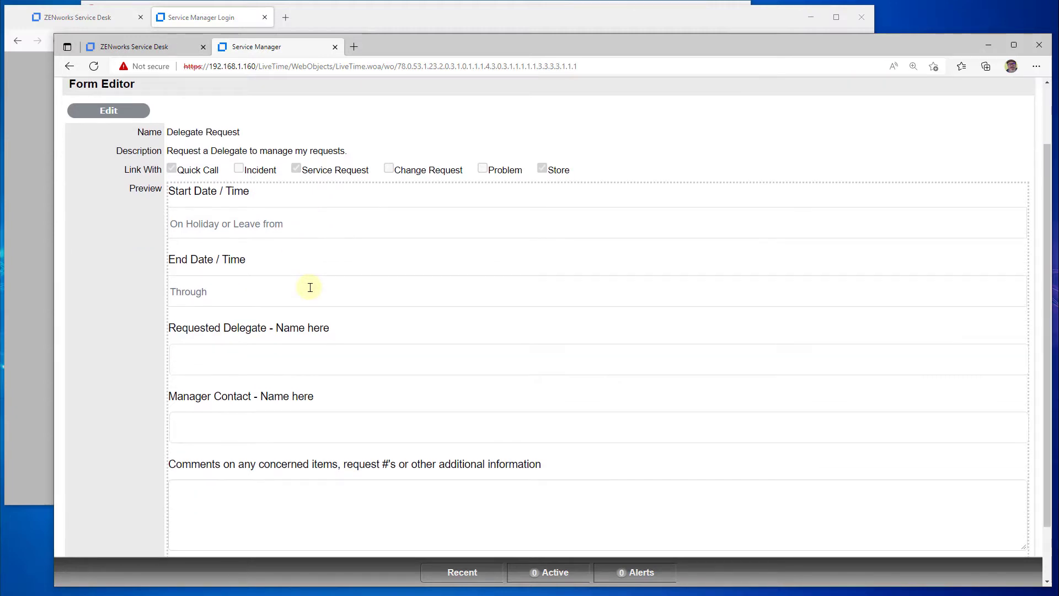
triple_click(188, 174)
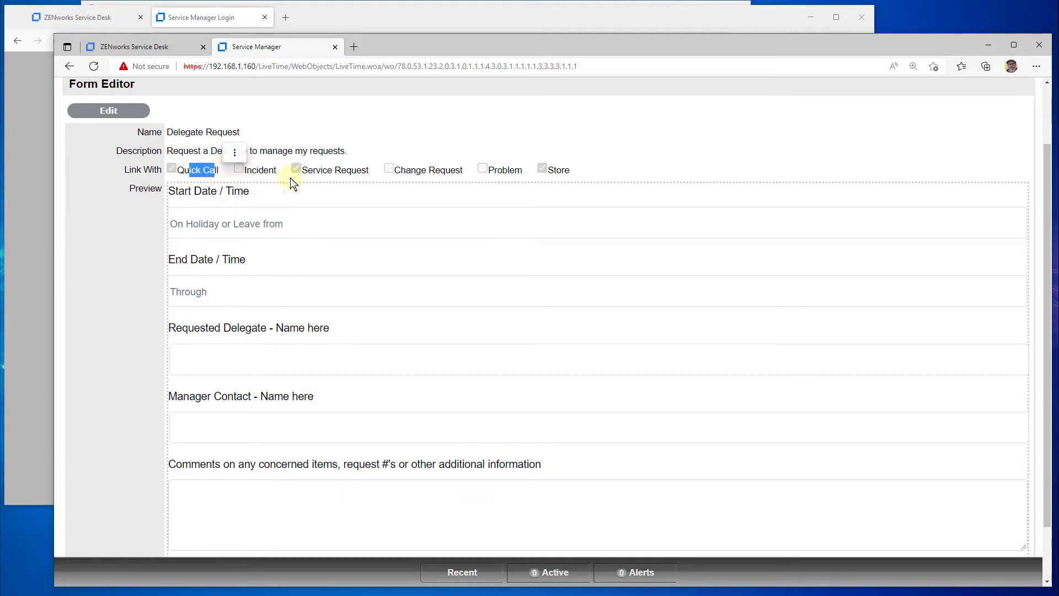
click(324, 171)
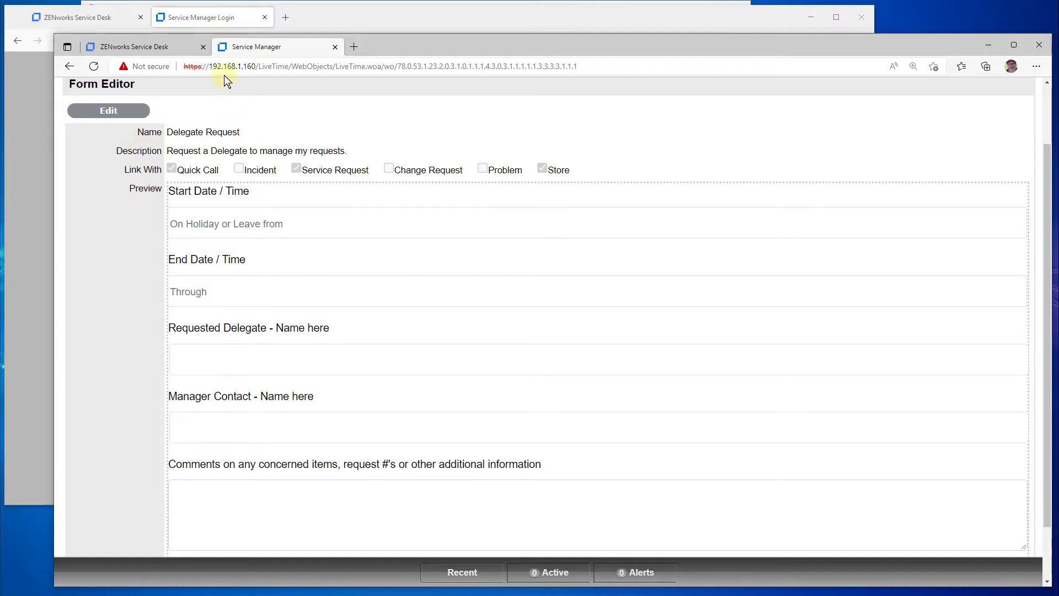
scroll(266, 122, up, 2)
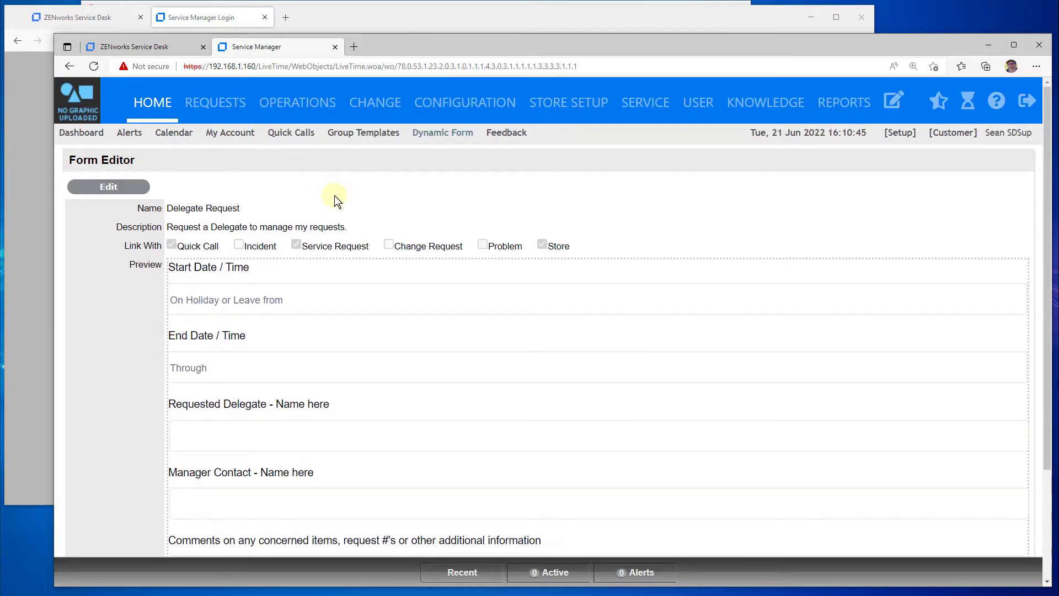
Open the Printer Supplies dynamic form and test the Laser and InkJet options in its preview, leaving both cleared
click(435, 145)
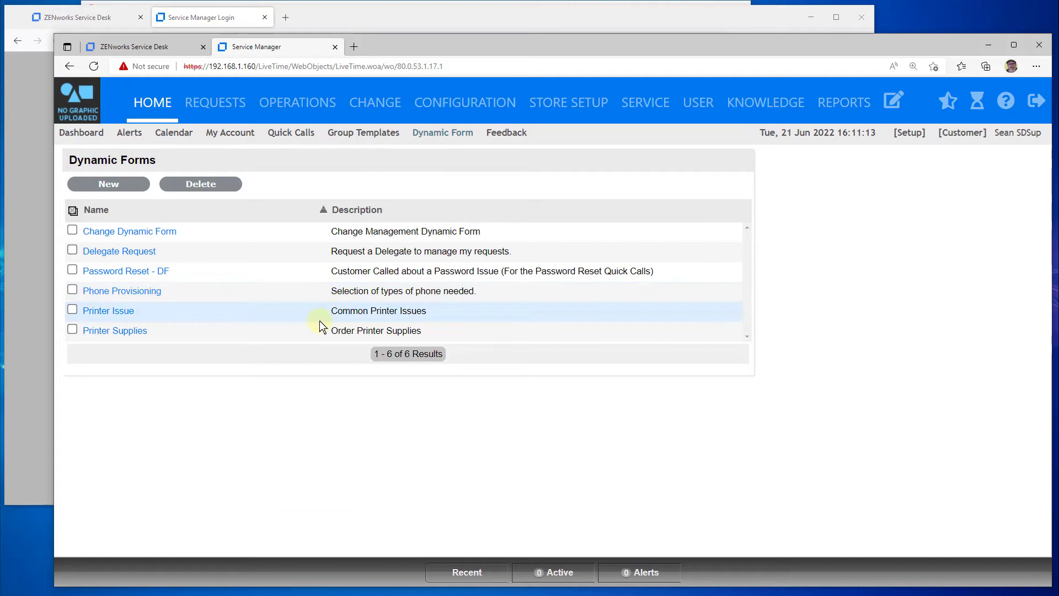
click(109, 330)
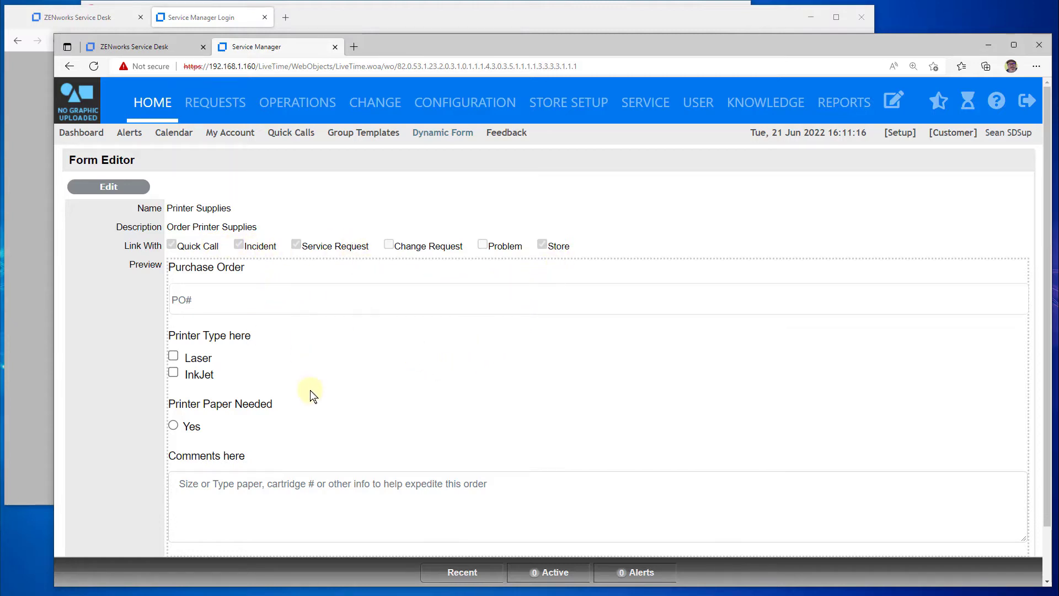
scroll(249, 358, down, 1)
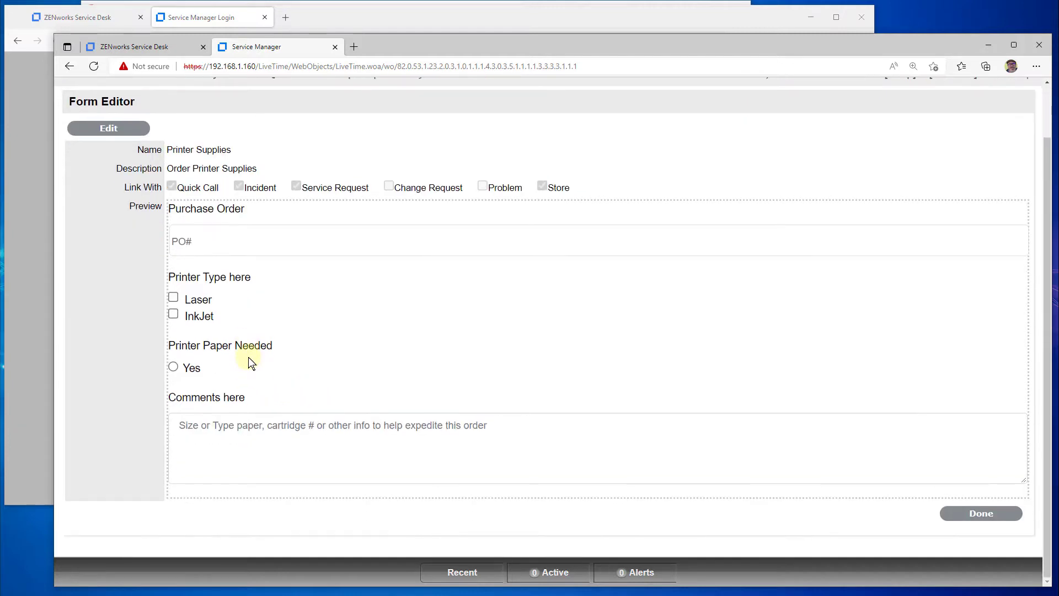
click(174, 299)
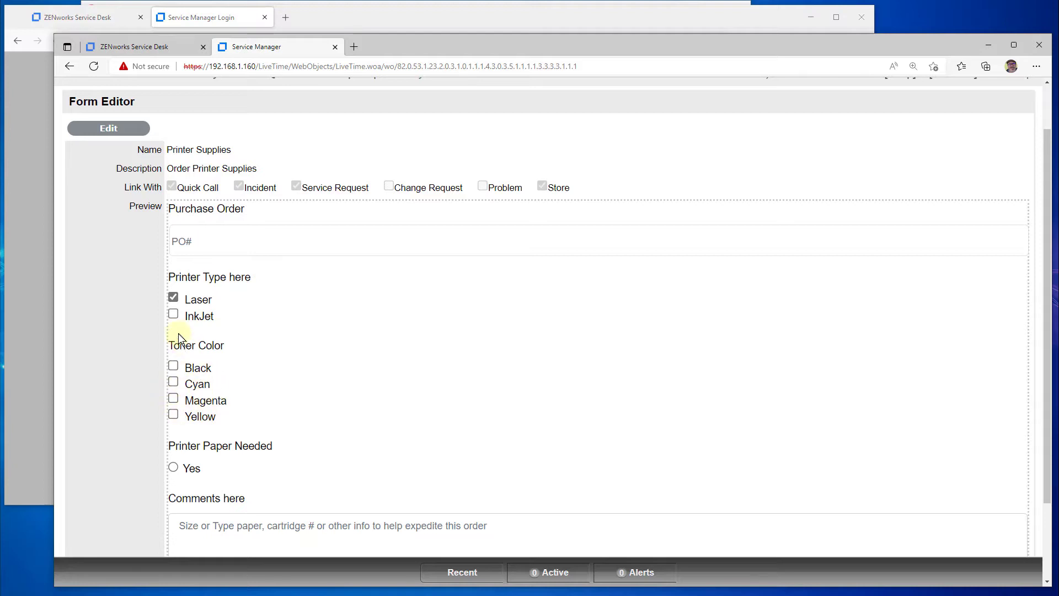
click(174, 313)
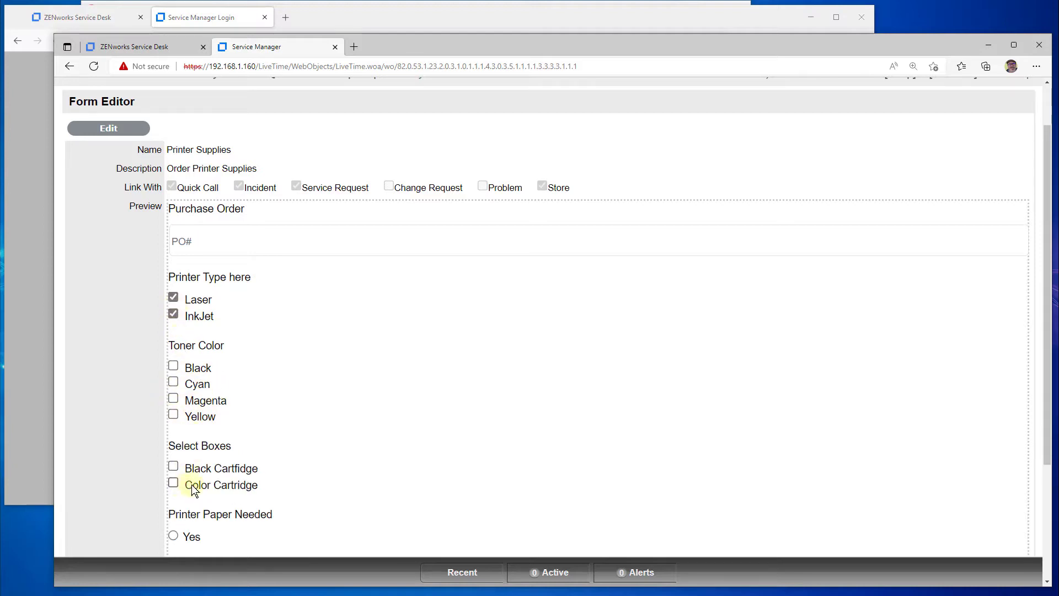
click(173, 314)
click(173, 297)
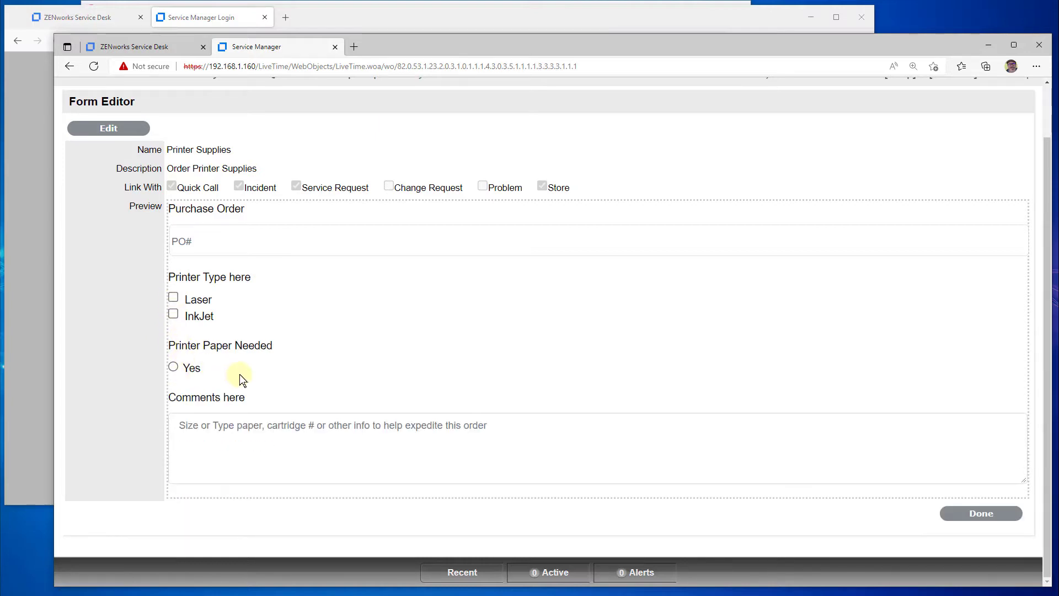
Test the printer paper option with the Ream and Box quantities in the form preview, and close the form
click(173, 366)
scroll(319, 366, down, 2)
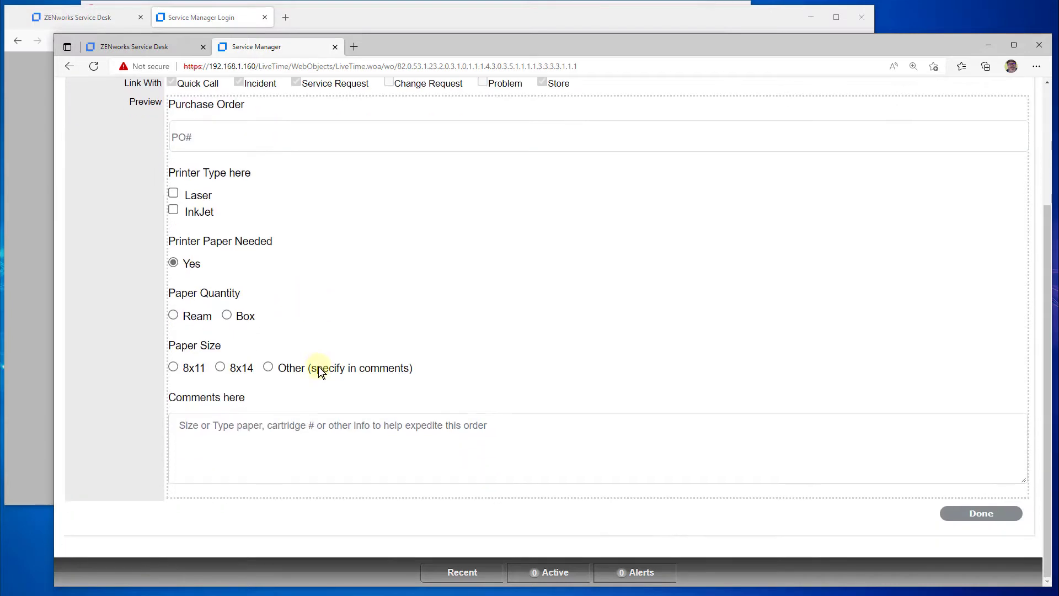
click(173, 316)
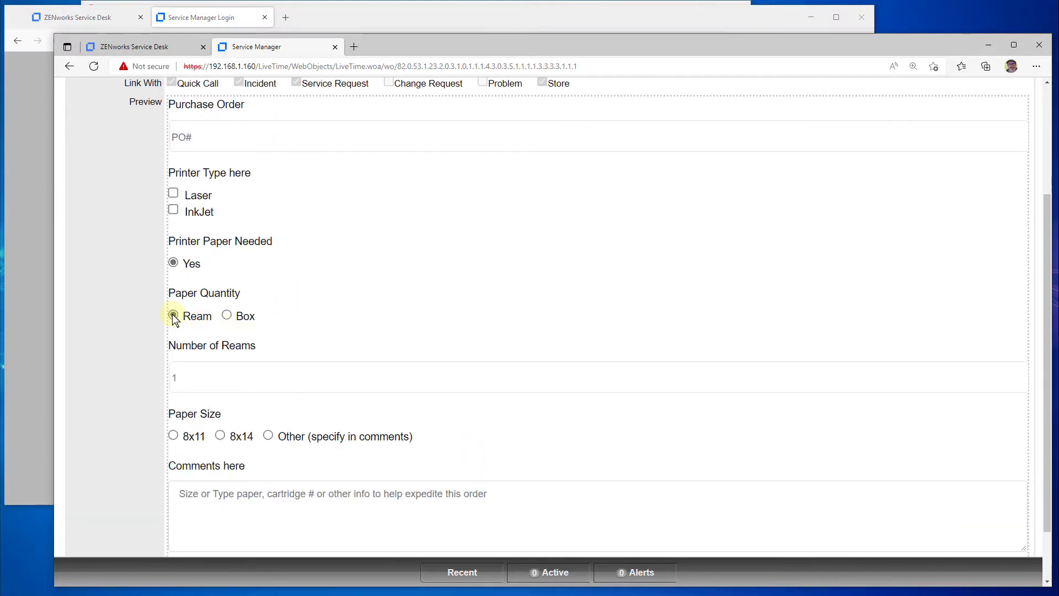
click(227, 315)
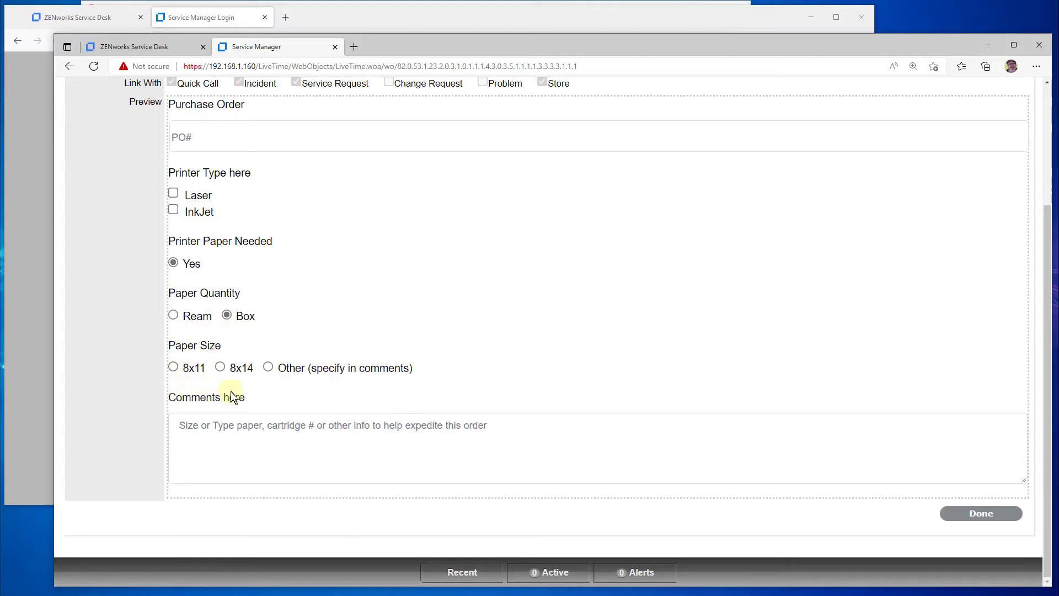
click(268, 429)
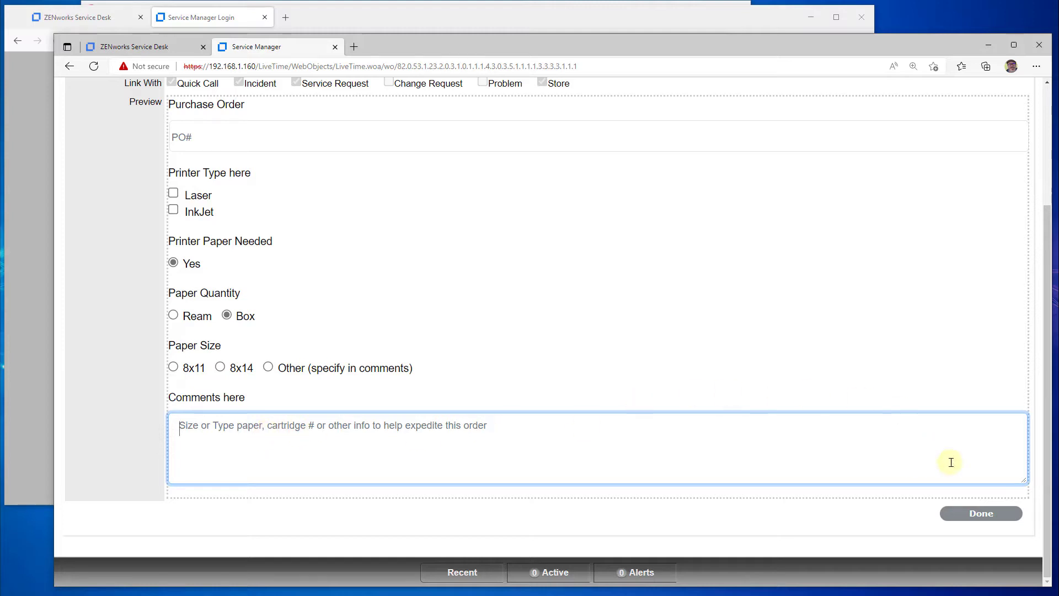
click(981, 513)
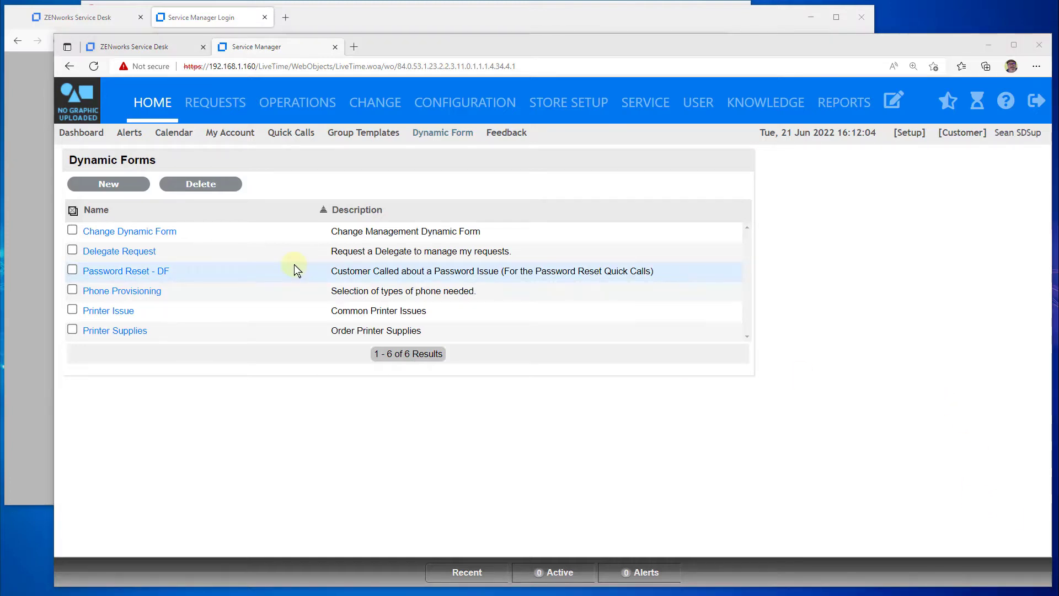
Open the Delegate Request-QC quick call for editing and review its assigned item and the available technicians
click(286, 142)
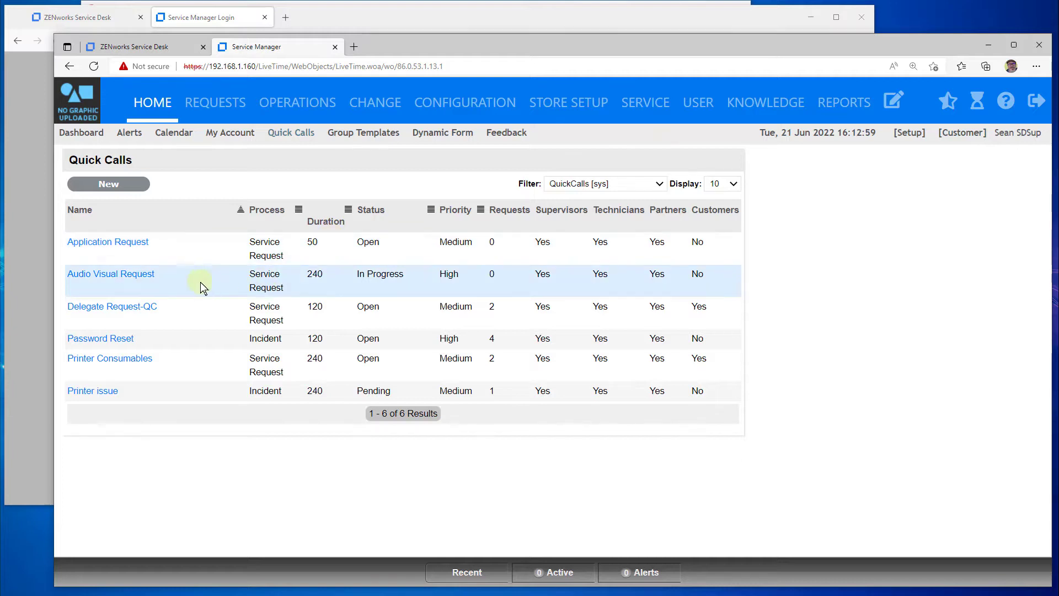
click(119, 308)
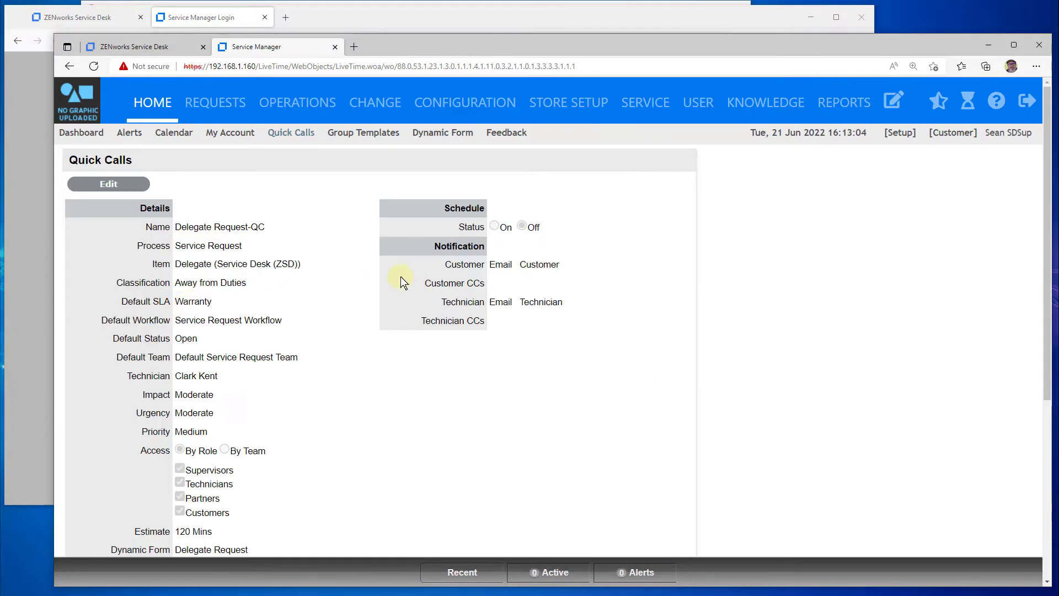
click(142, 184)
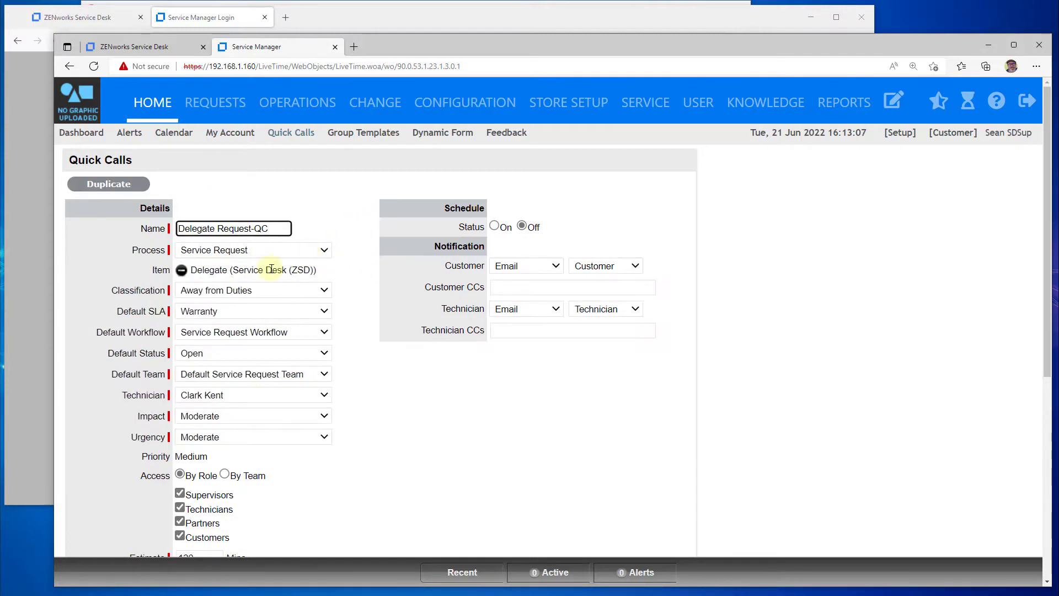
drag(213, 271, 295, 270)
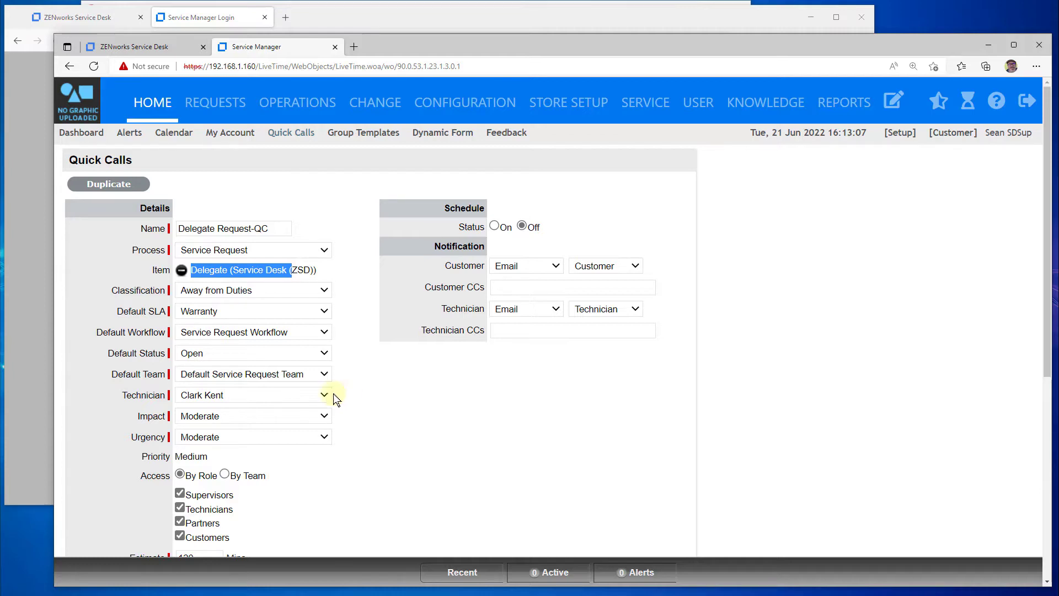
click(256, 395)
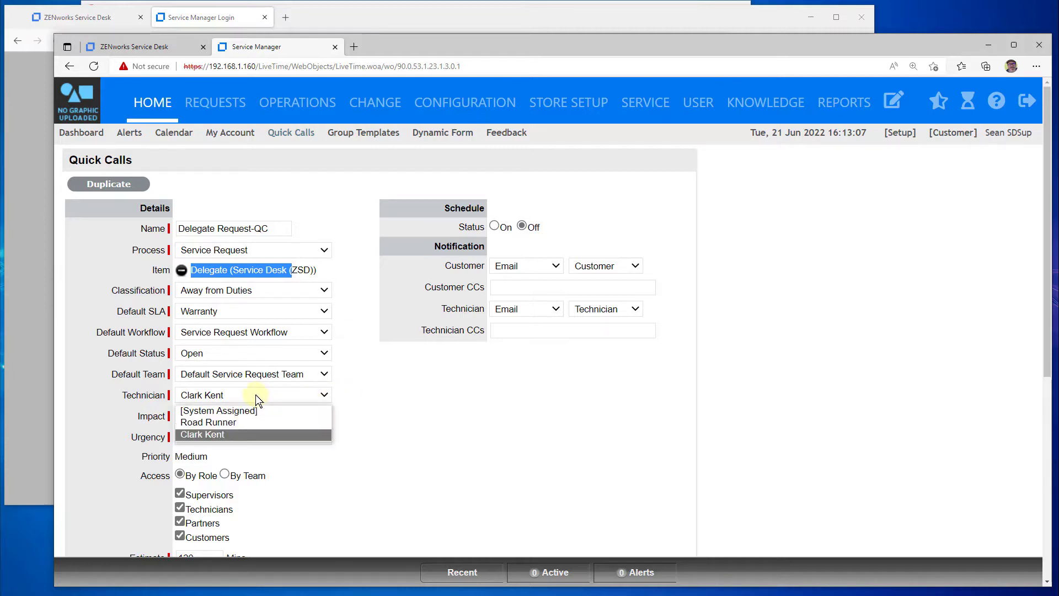
click(391, 397)
Review the Delegate Request-QC quick call's dynamic form, subject and description, and leave editing without saving
scroll(366, 441, down, 3)
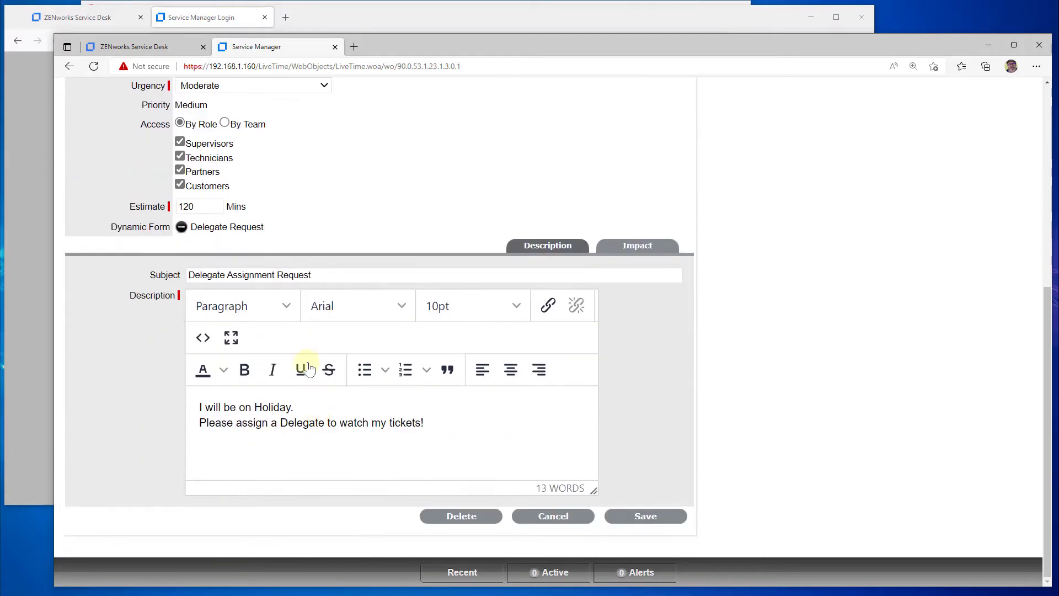
drag(320, 274, 189, 275)
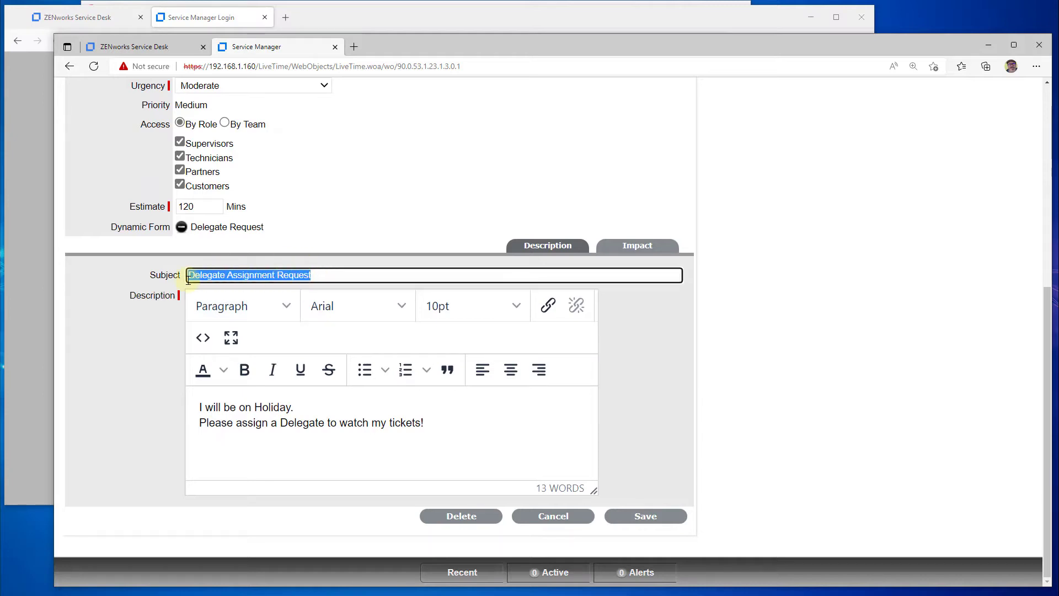
drag(441, 425, 189, 417)
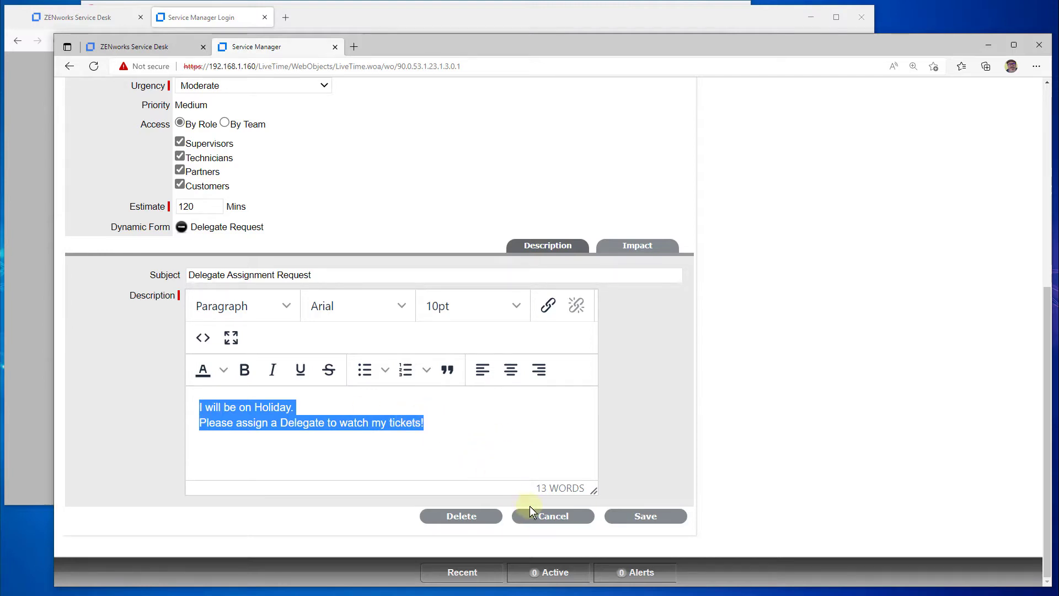
click(546, 516)
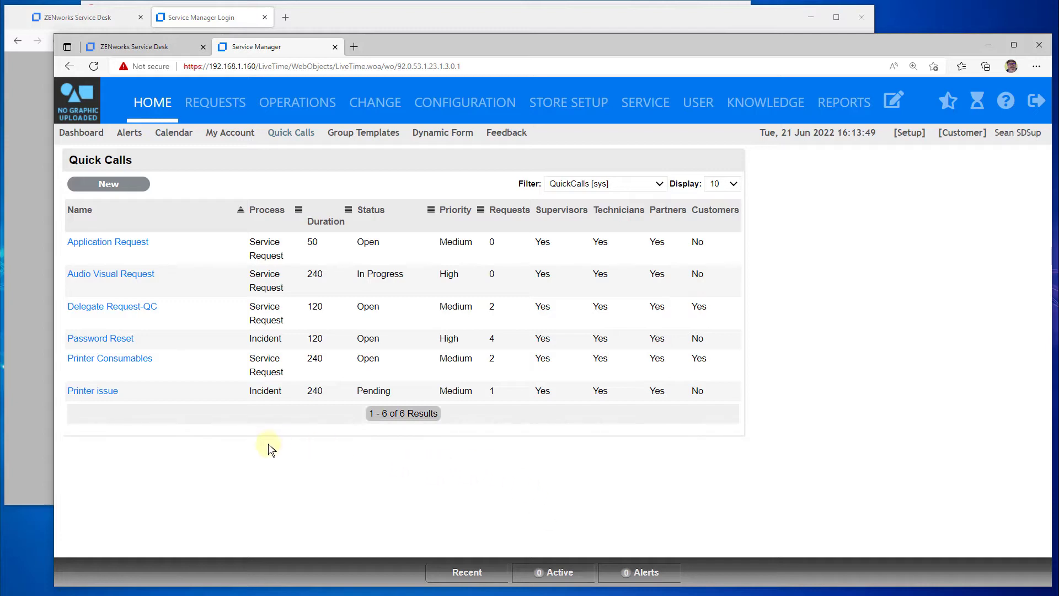
Open the Printer Consumables quick call for editing and review its process, access roles, dynamic form and description
click(134, 359)
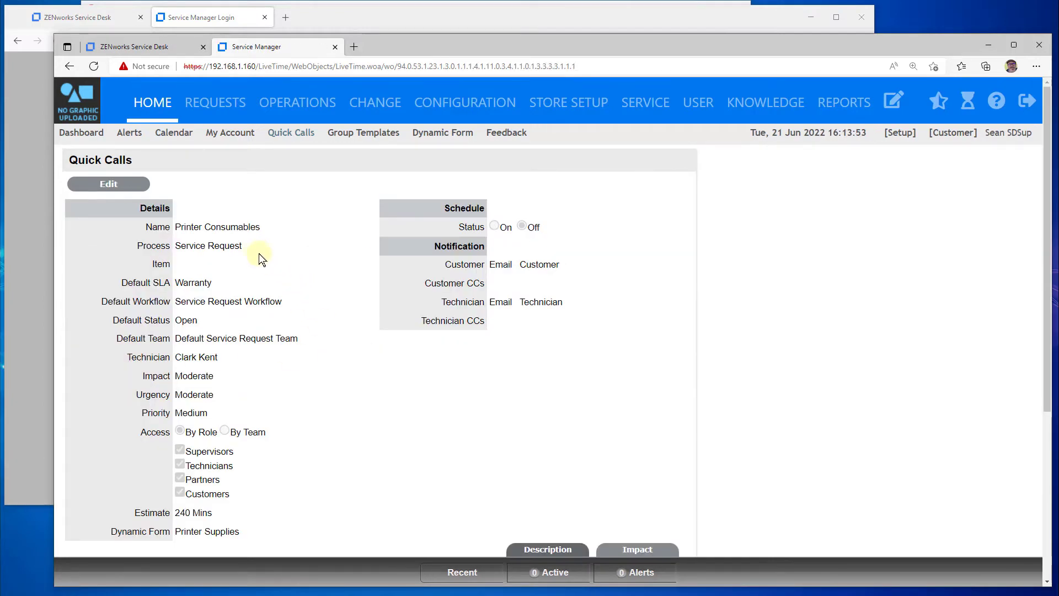
drag(221, 248, 196, 246)
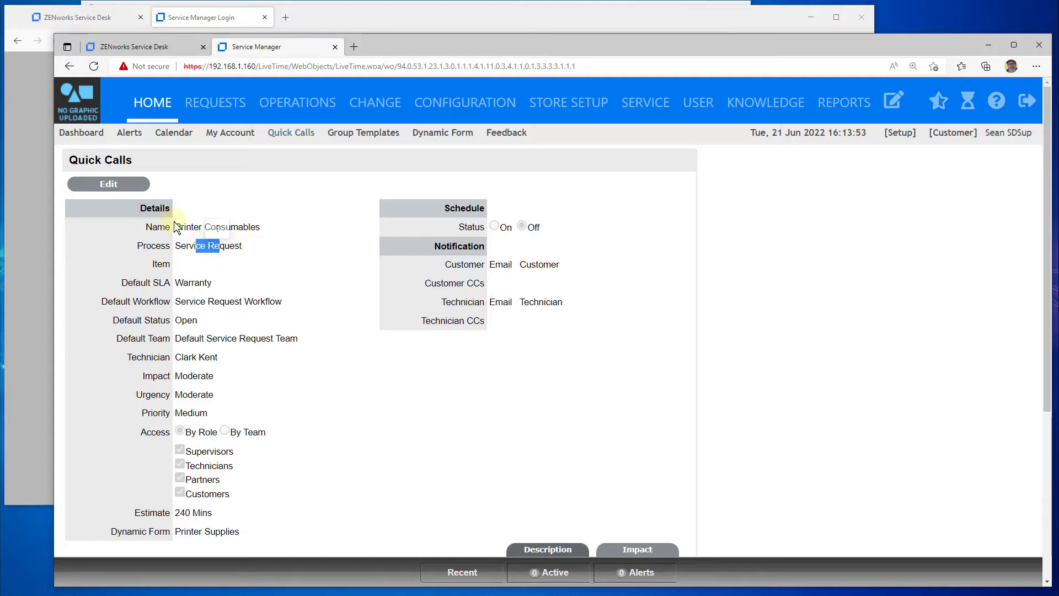
click(120, 184)
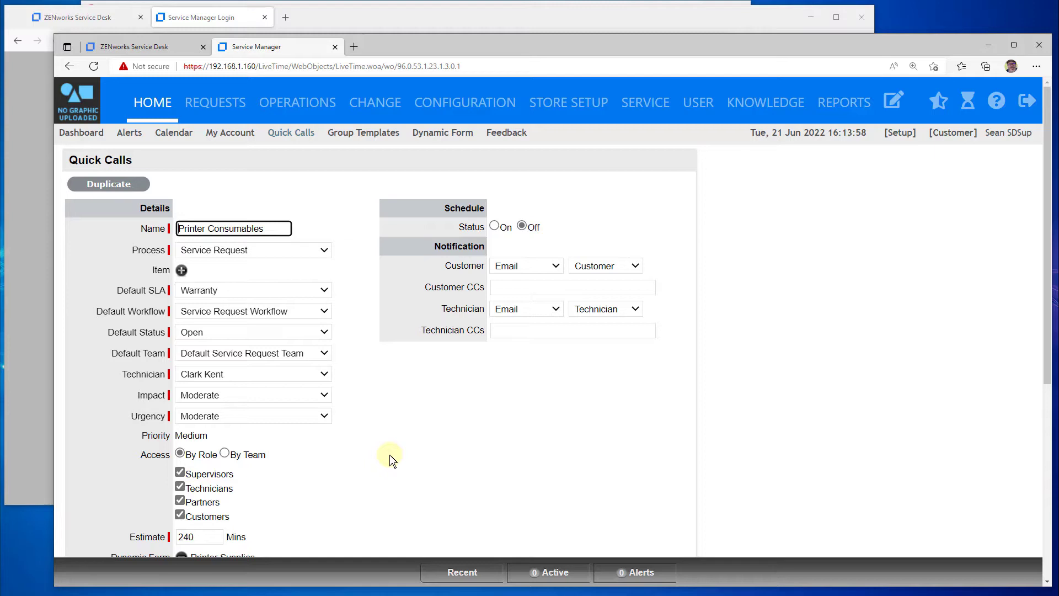
scroll(390, 455, down, 1)
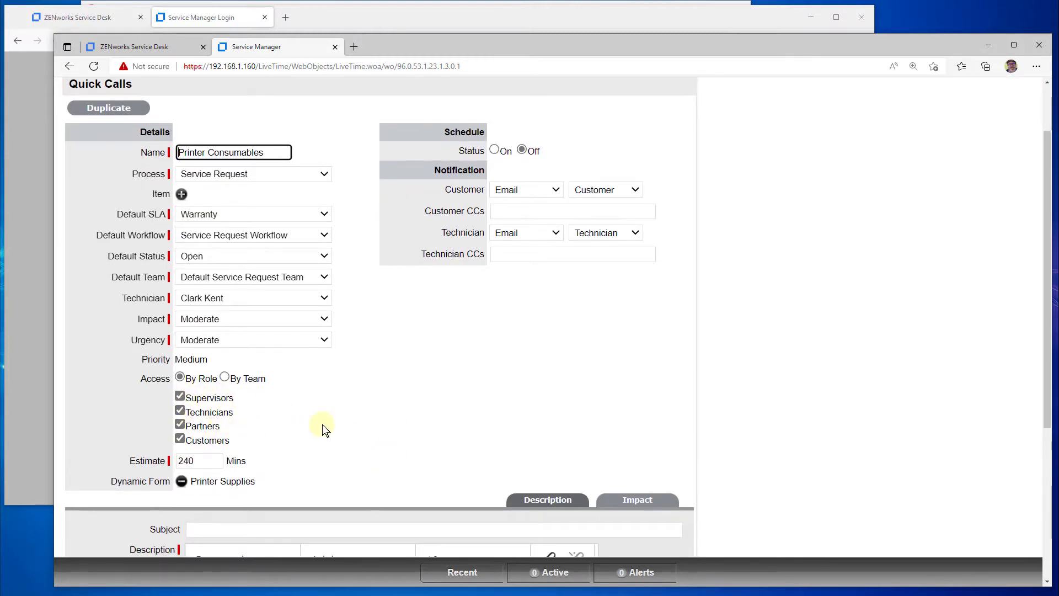
scroll(322, 431, down, 1)
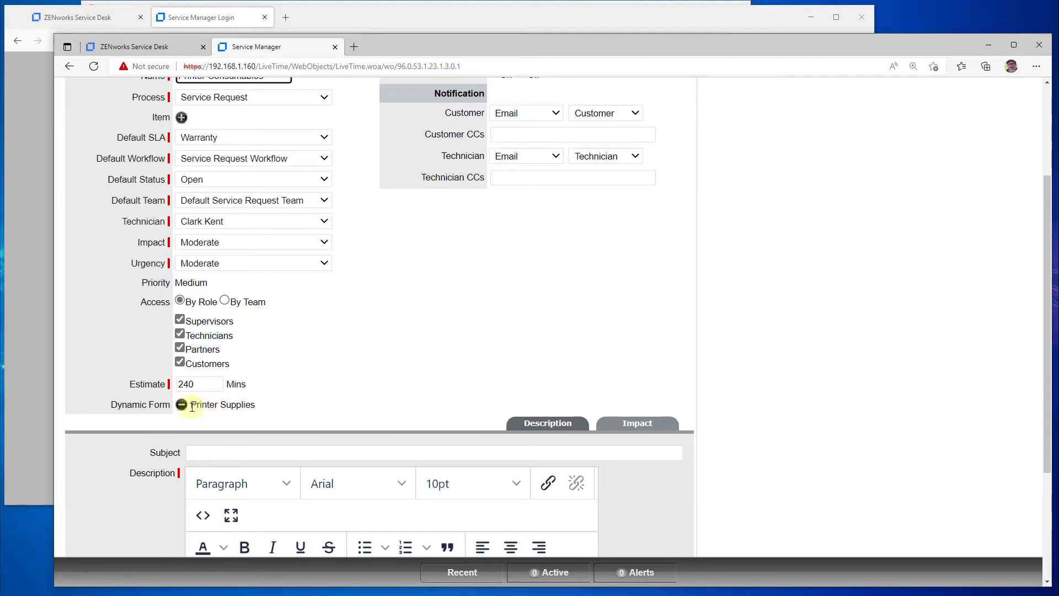
scroll(332, 407, down, 1)
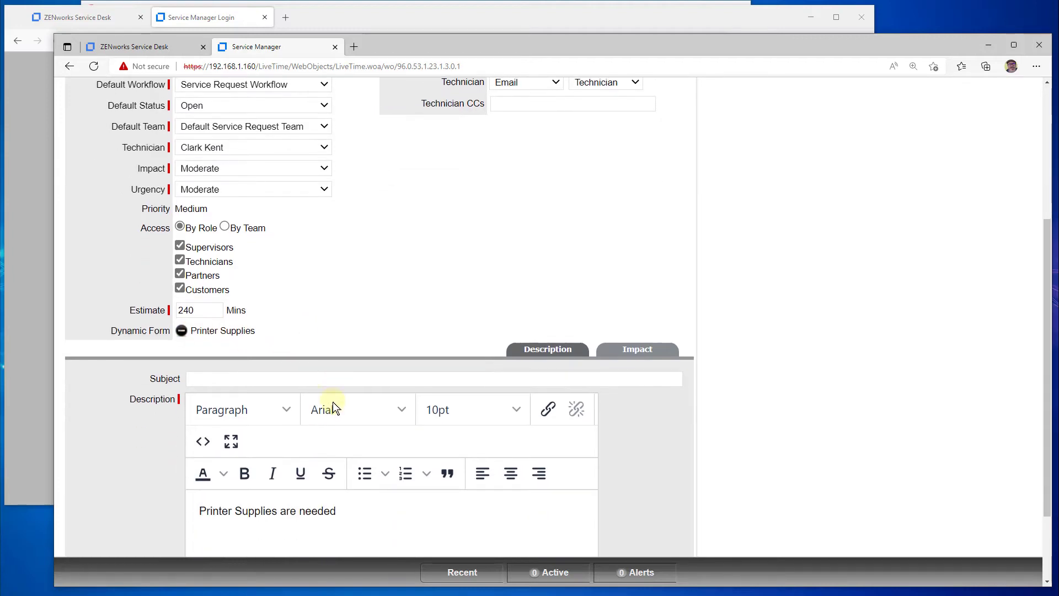
Set the Printer Consumables quick call's subject to "Printer Consumables needed" and save the quick call
click(224, 382)
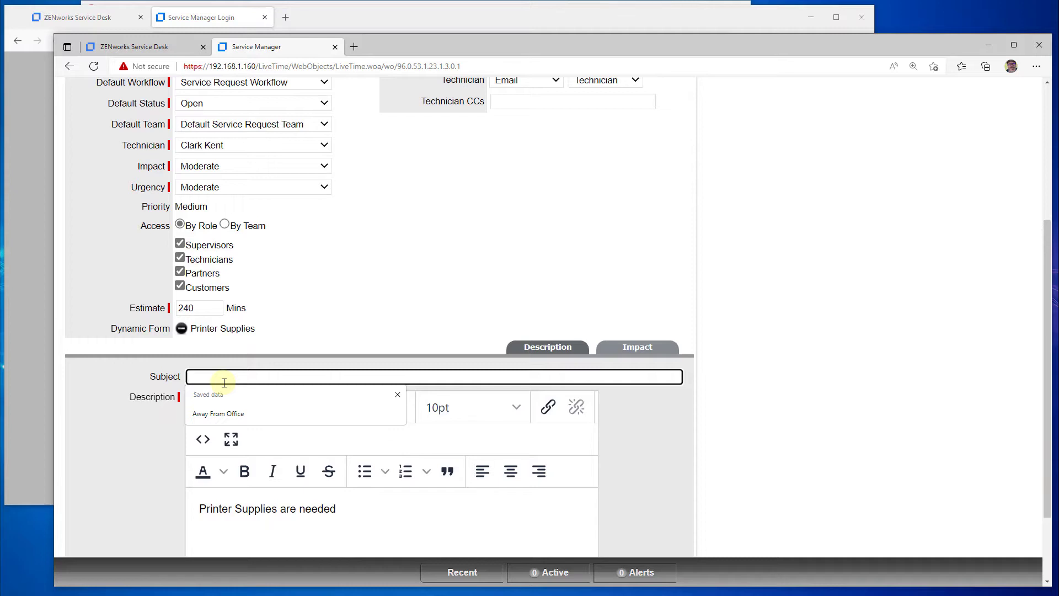
text(Printer Cons)
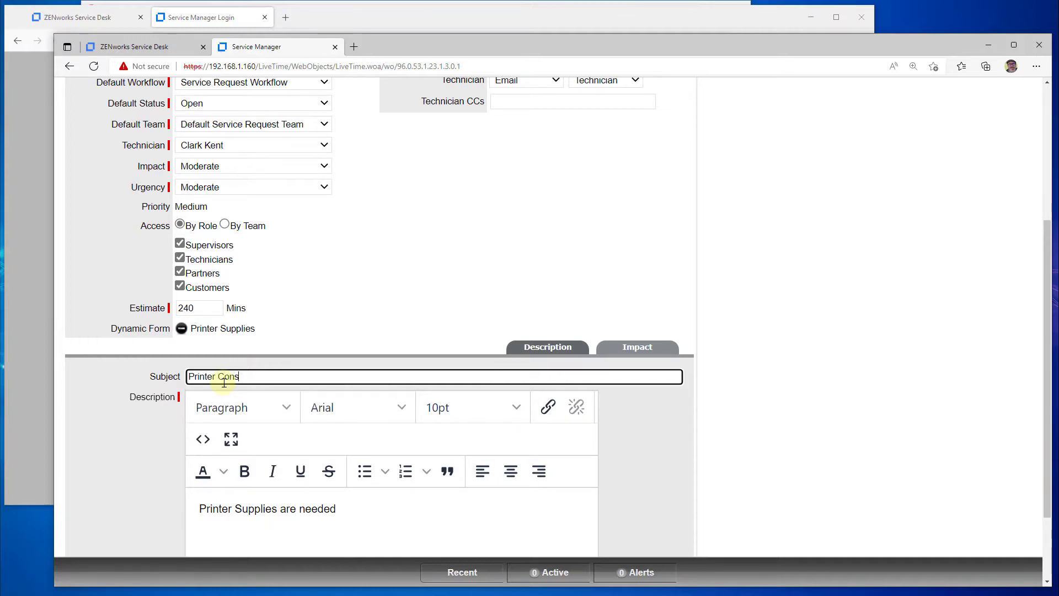
text(umables needed)
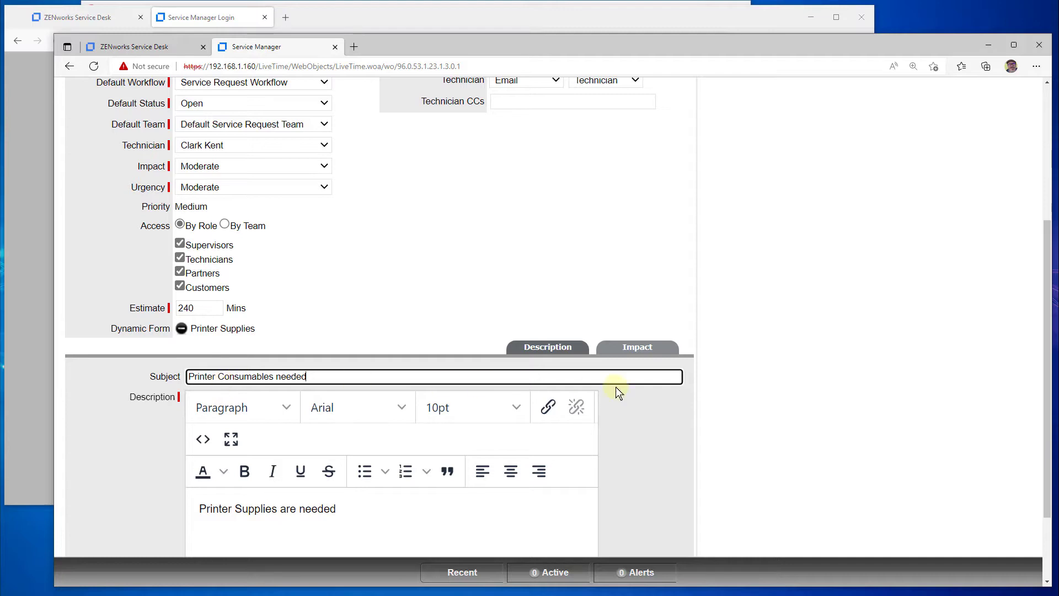
scroll(640, 430, down, 2)
click(645, 514)
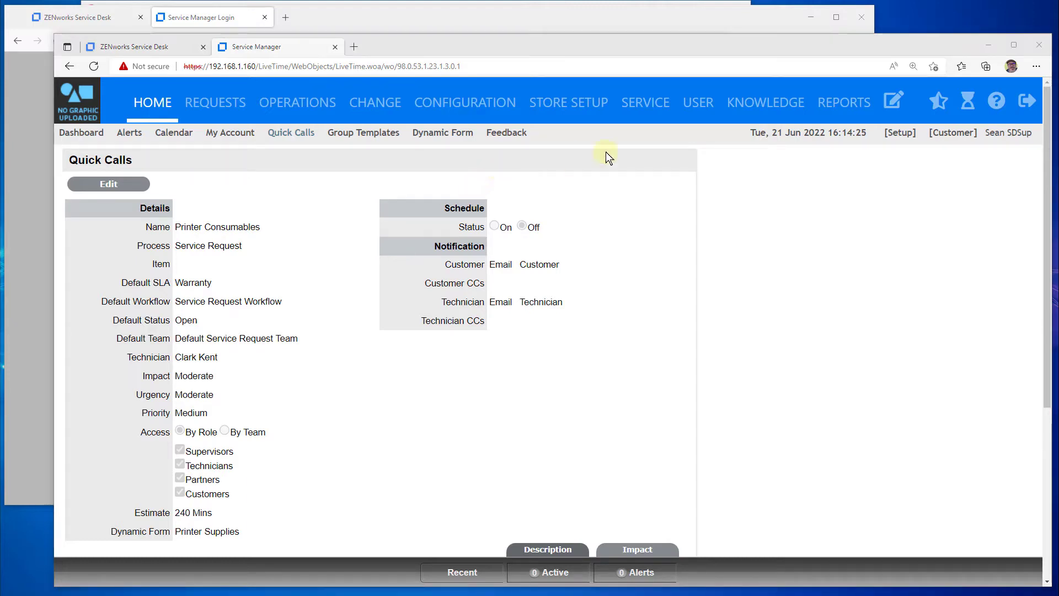
Open the record of the CYF - Purchasing customer who is also a technician, and review the Customer and Technician roles
click(694, 102)
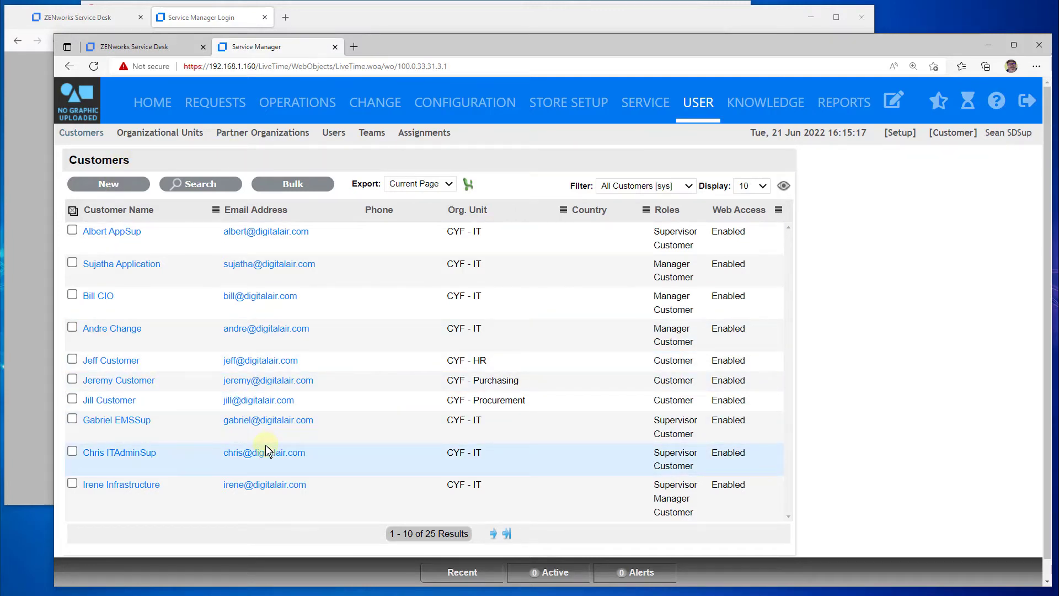
click(492, 534)
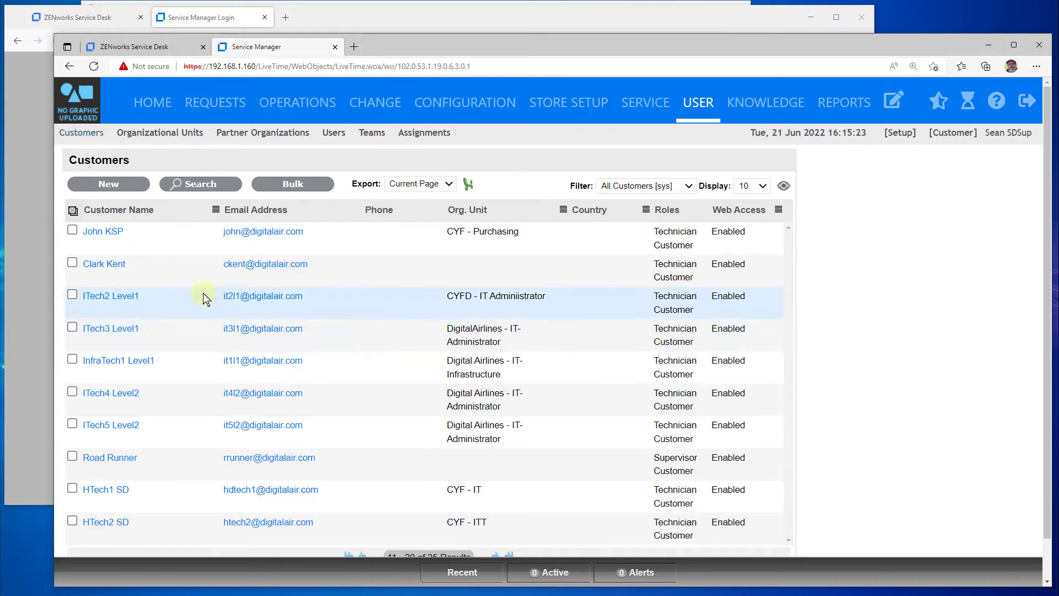
click(93, 231)
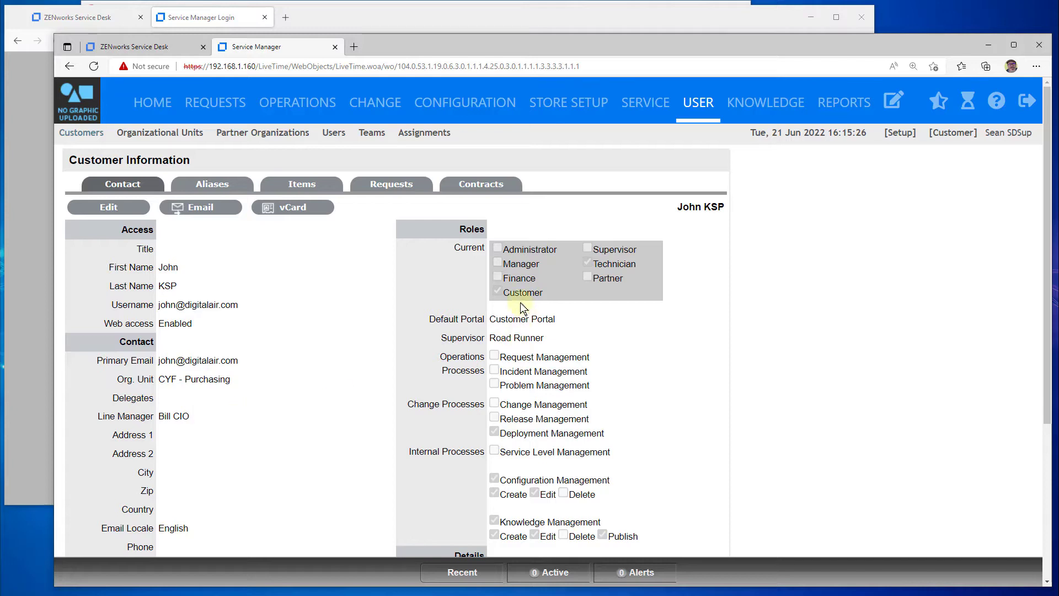
drag(515, 292, 535, 294)
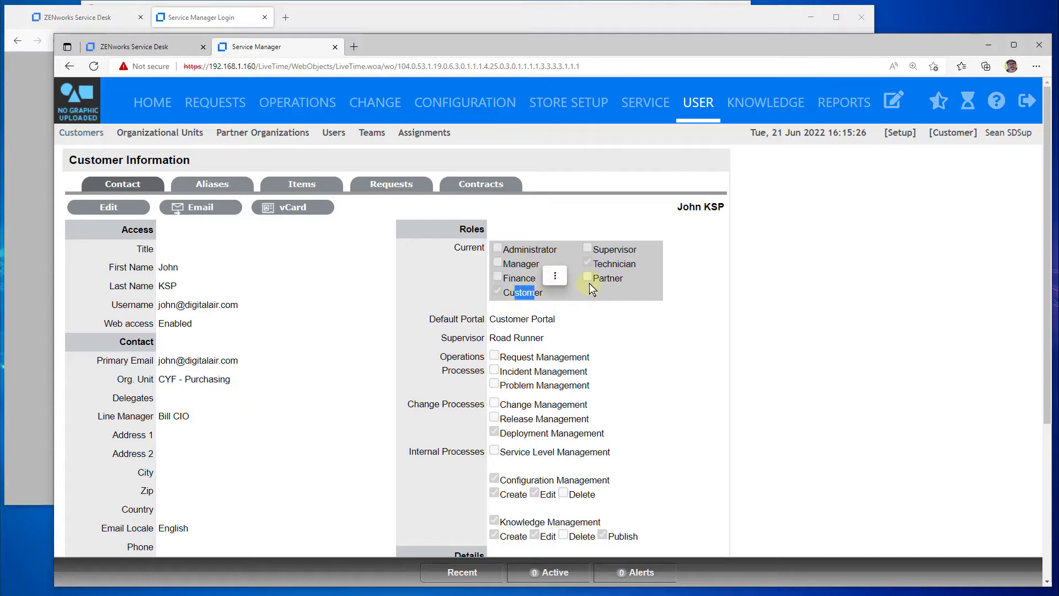
click(603, 264)
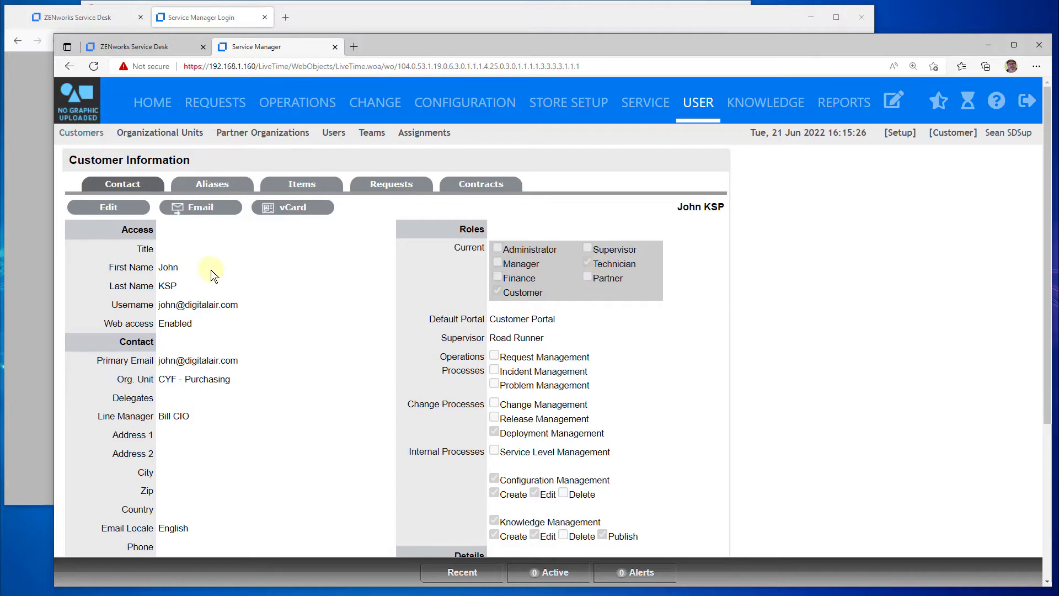
Open the technician's customer record for editing and review the default portal choices and organizational unit, keeping Customer Portal selected
click(115, 210)
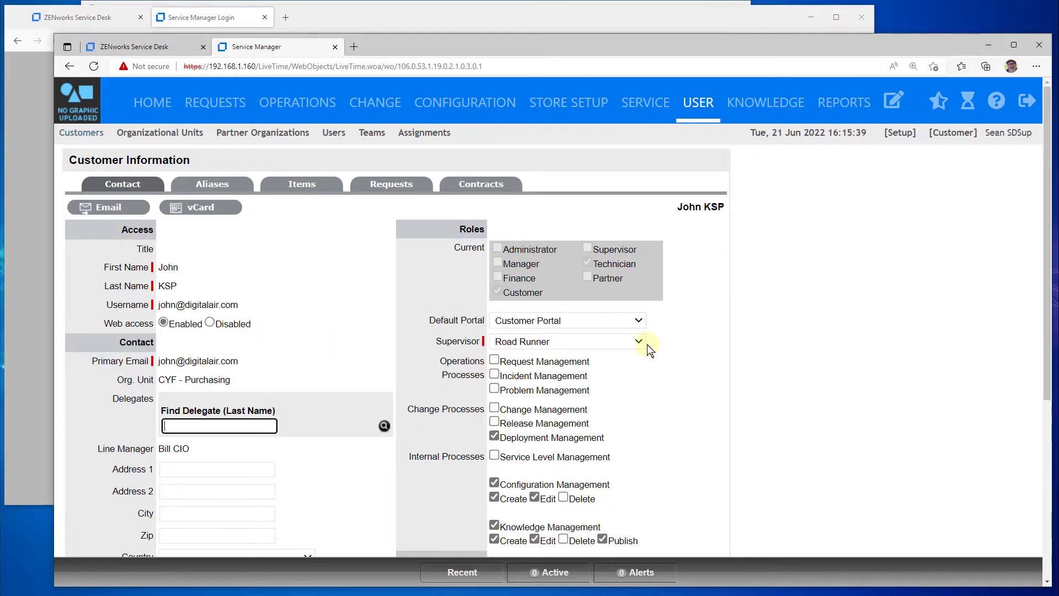
click(631, 319)
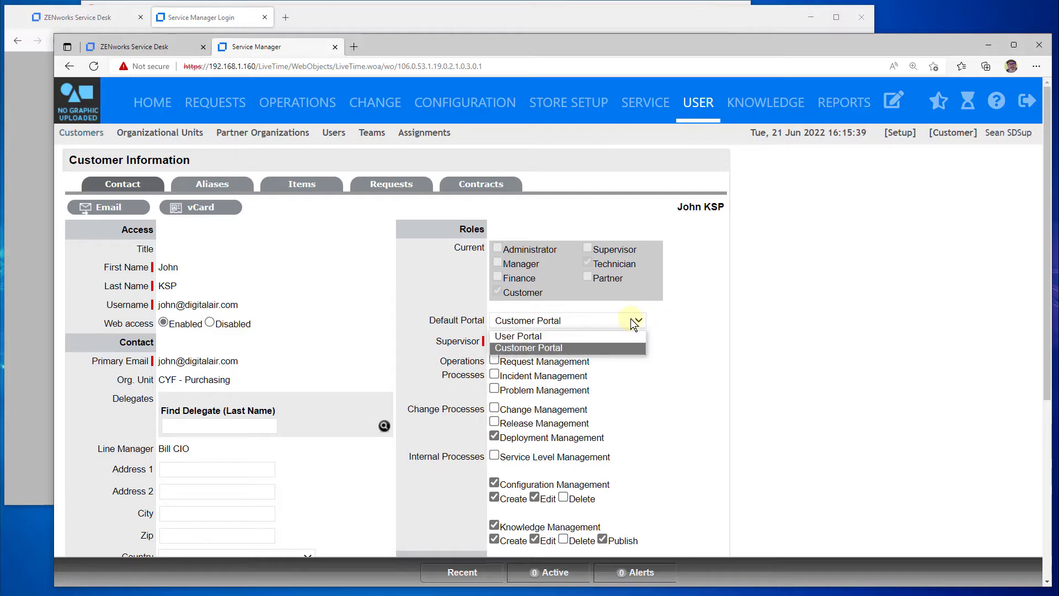
click(619, 347)
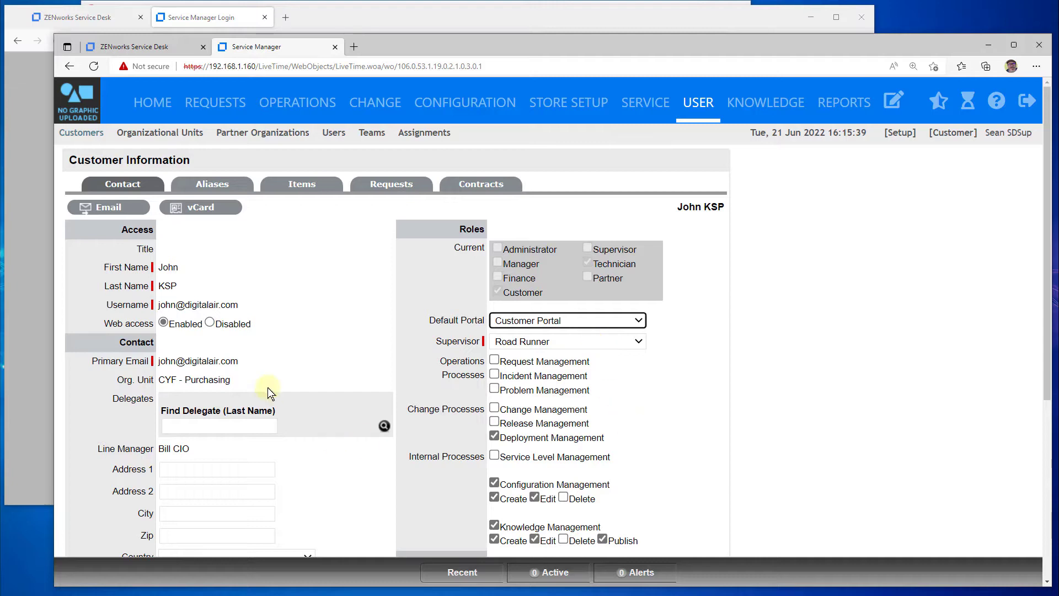
drag(176, 379, 220, 379)
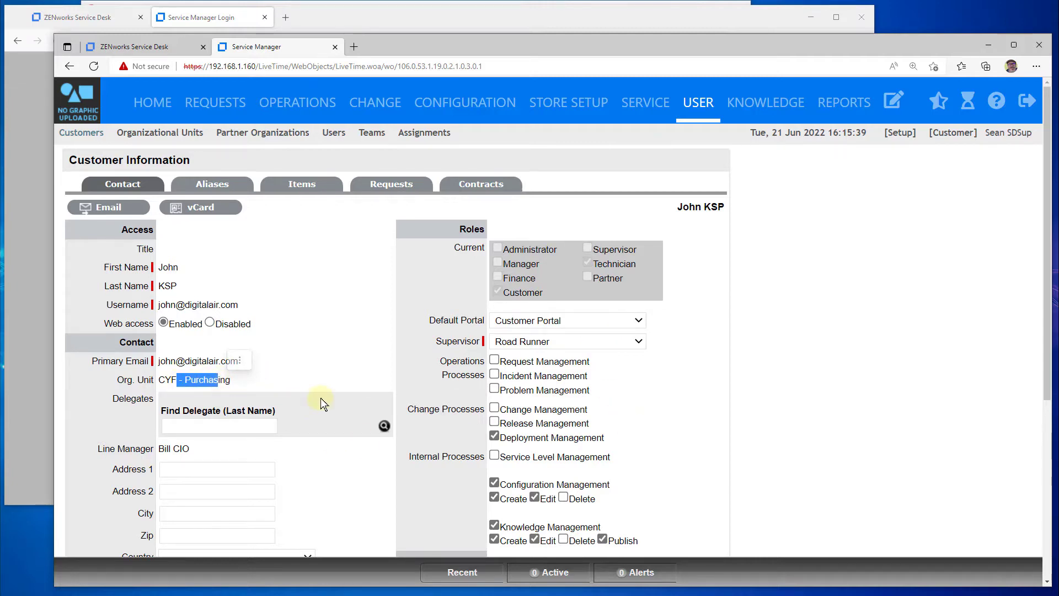
Return to the customer list, open the customer-only record in CYF - Purchasing, and review its delegate, role and line manager
click(333, 135)
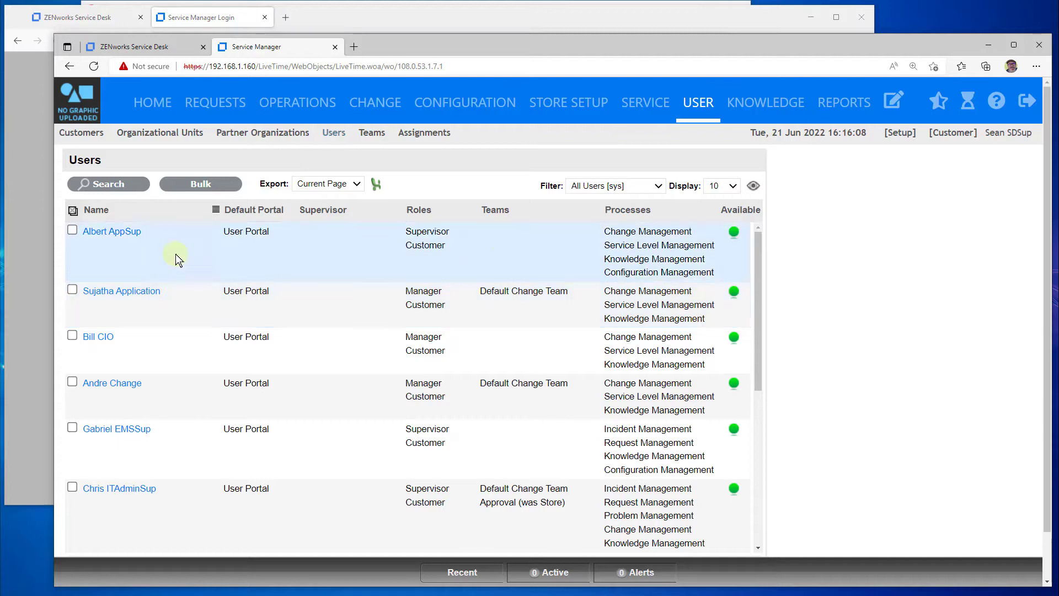
click(82, 133)
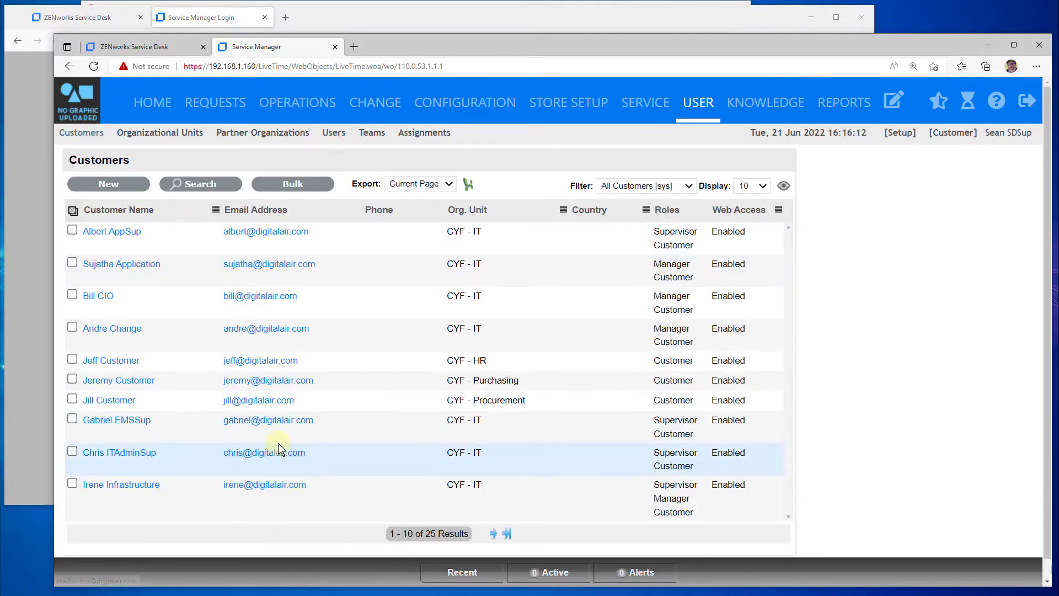
click(150, 382)
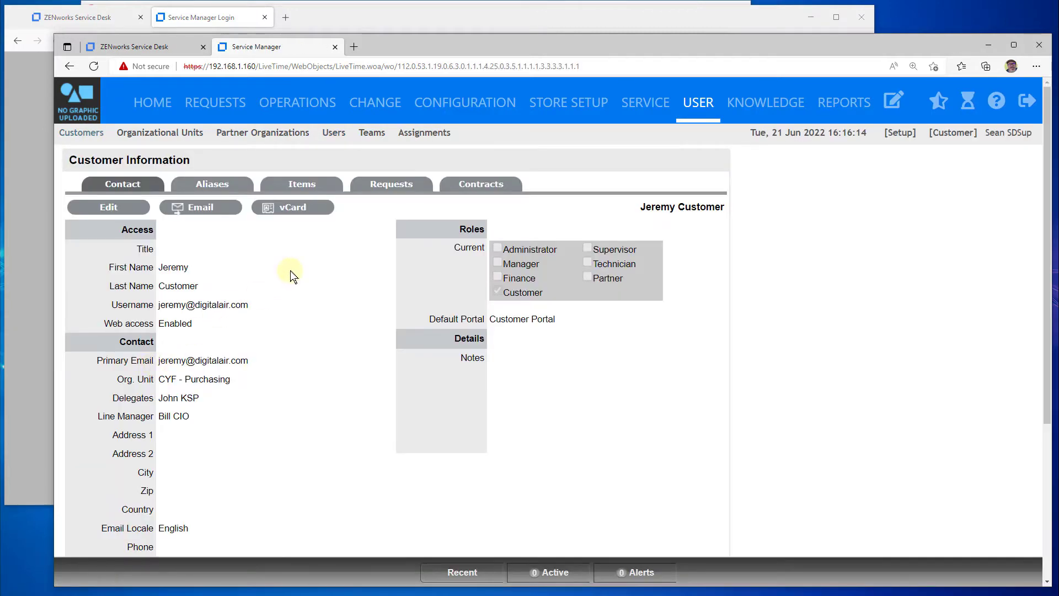
drag(214, 380, 162, 399)
click(199, 399)
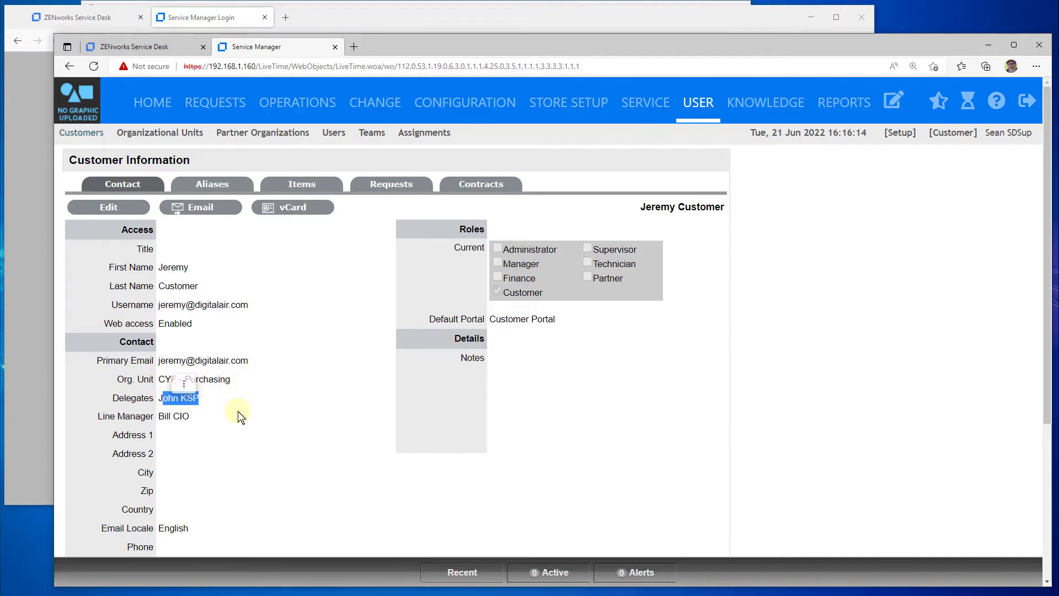
drag(526, 292, 513, 293)
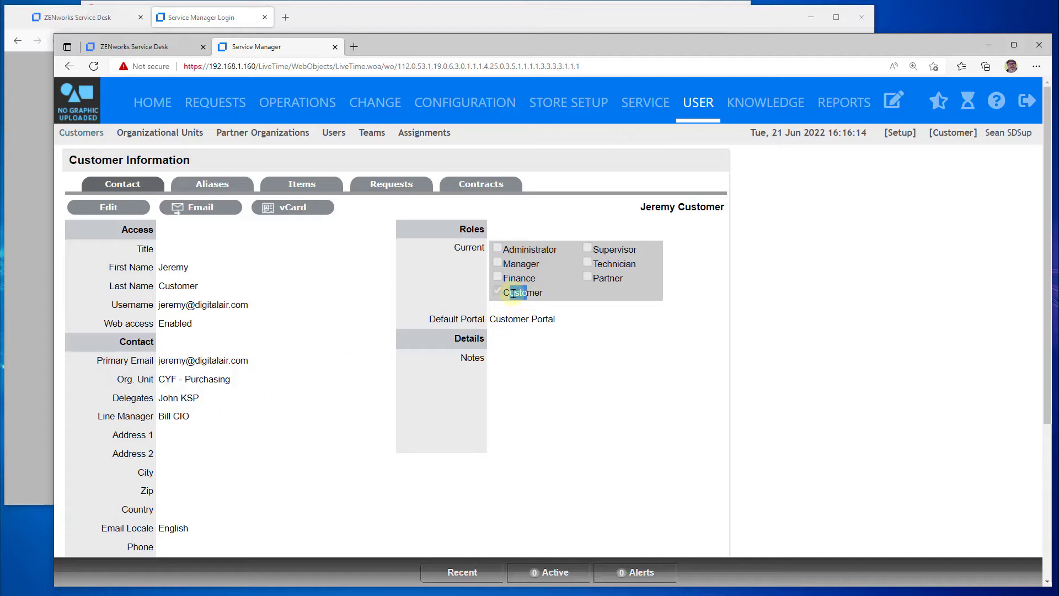
click(293, 426)
drag(182, 415, 164, 416)
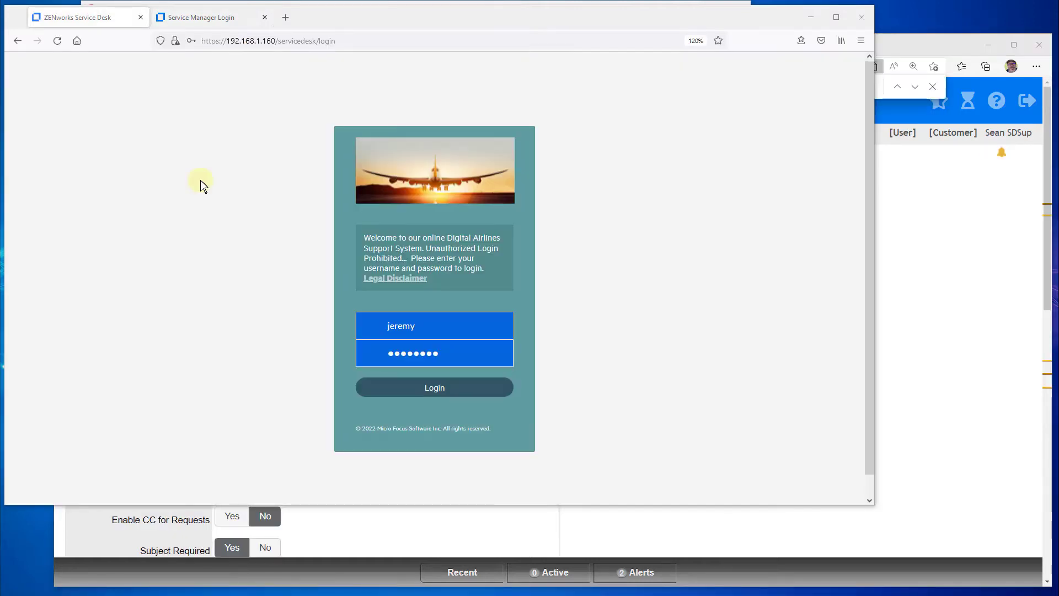
Sign in to the ZENworks Service Desk customer portal with the filled-in credentials, look over the store items and return home
click(433, 387)
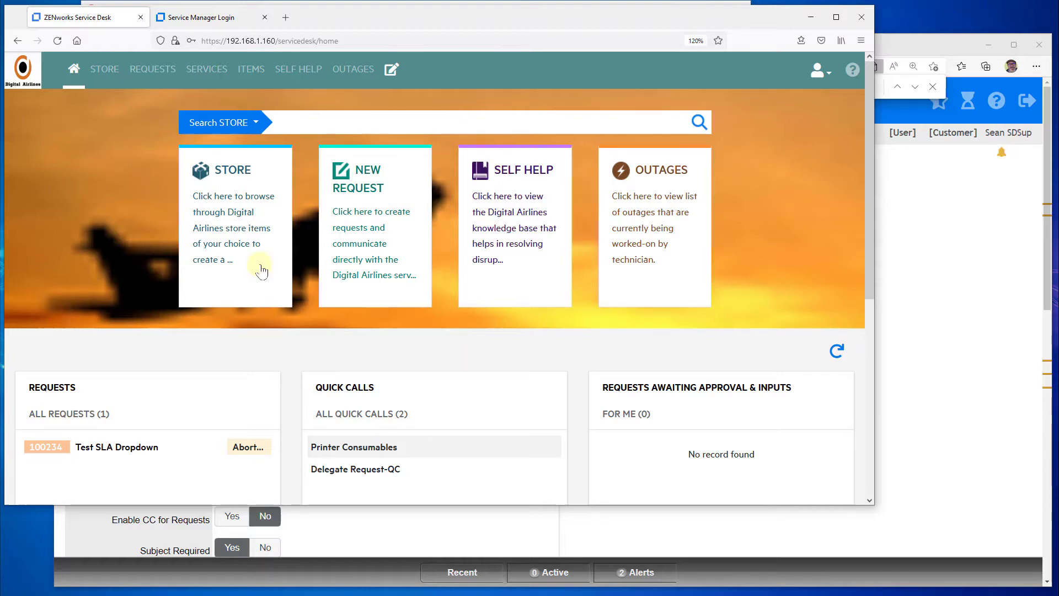
click(250, 264)
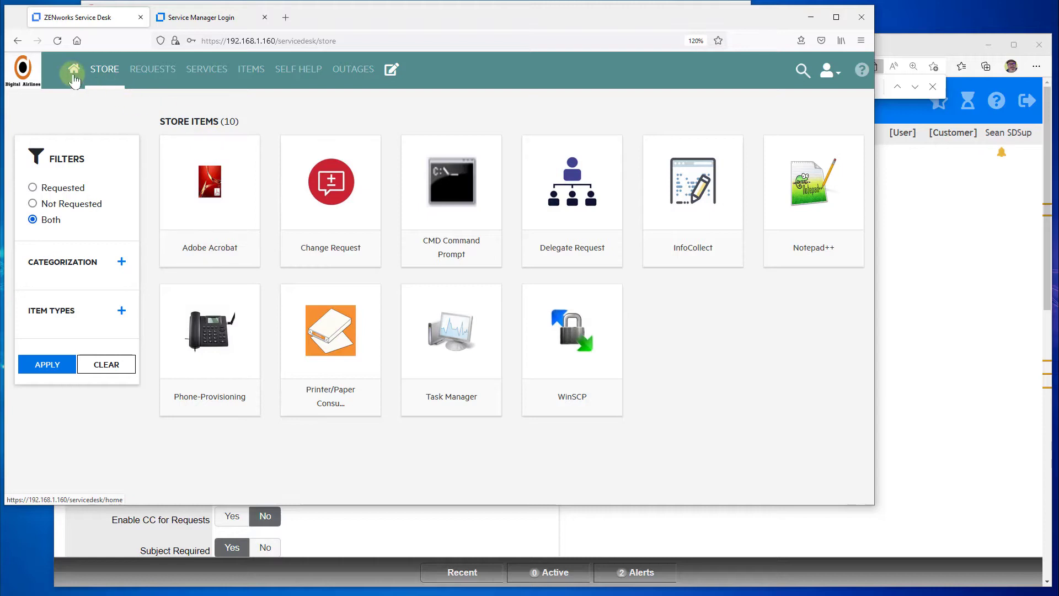
click(74, 69)
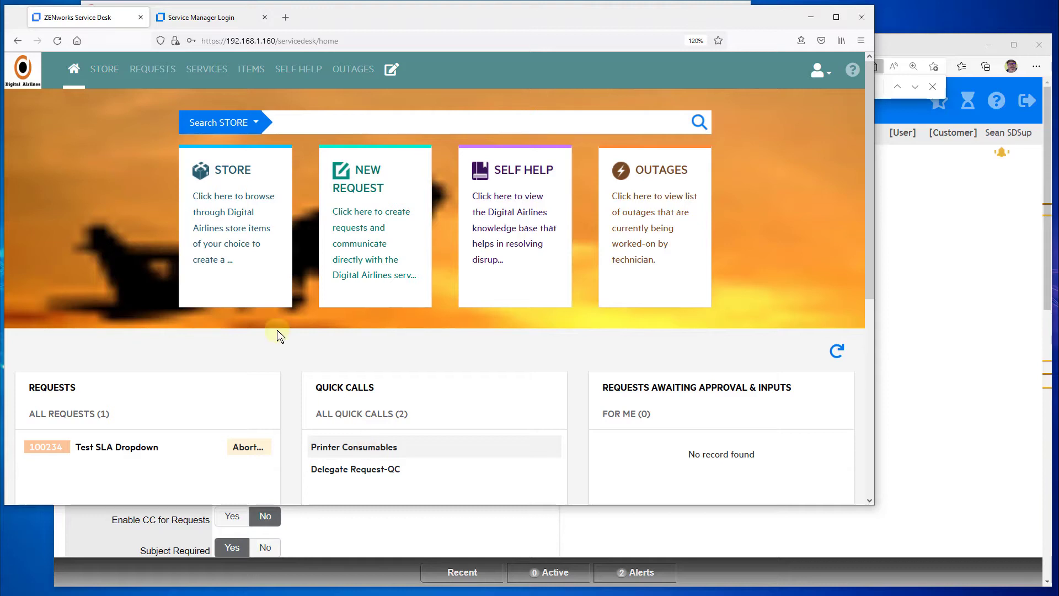
Start a store request for the Printer/Paper Consumables item and review its description and form fields
click(245, 279)
click(336, 340)
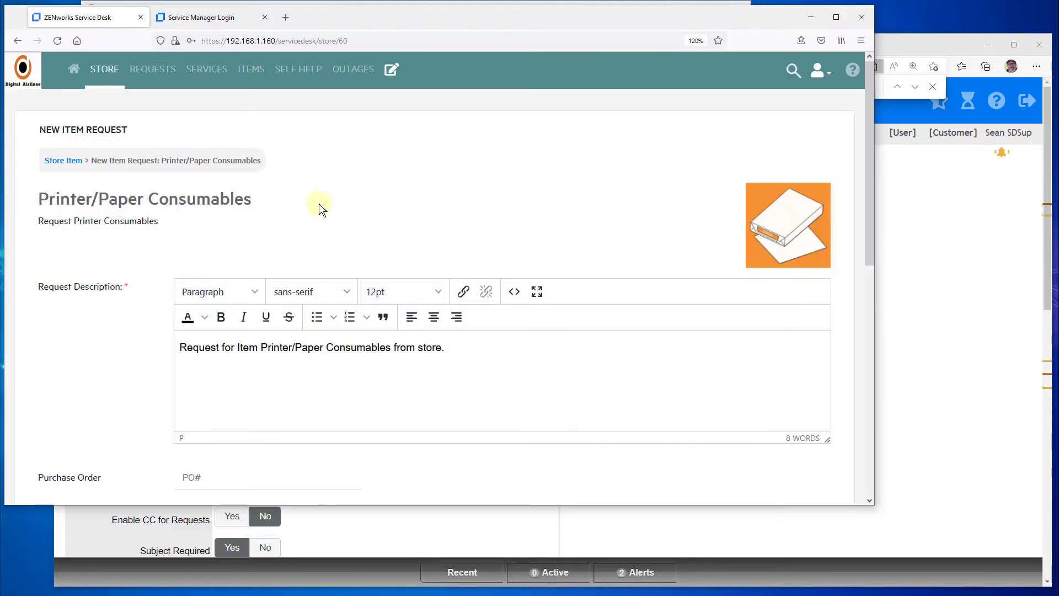
scroll(320, 209, down, 3)
drag(236, 208, 368, 253)
scroll(349, 294, down, 2)
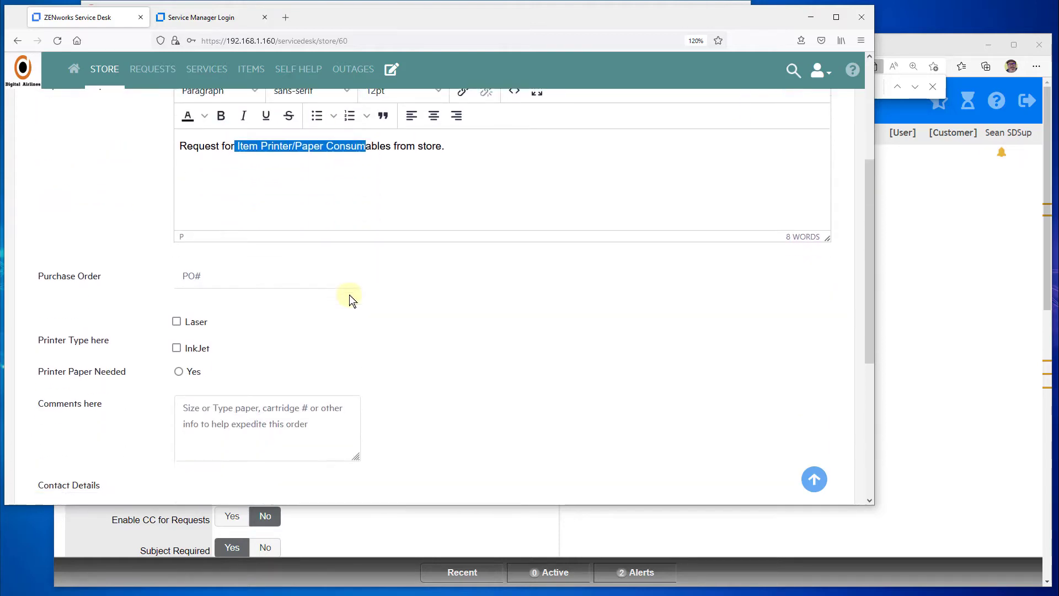
Enter the purchase order number, select the Laser printer type with Black toner, and review the remaining form fields
click(228, 266)
text(AB32348)
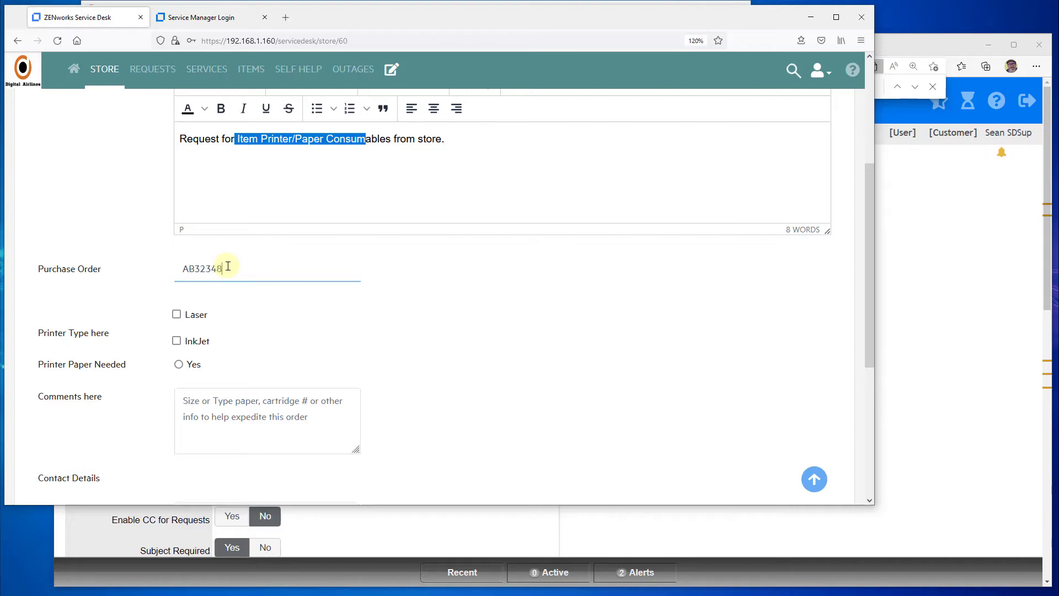
click(176, 315)
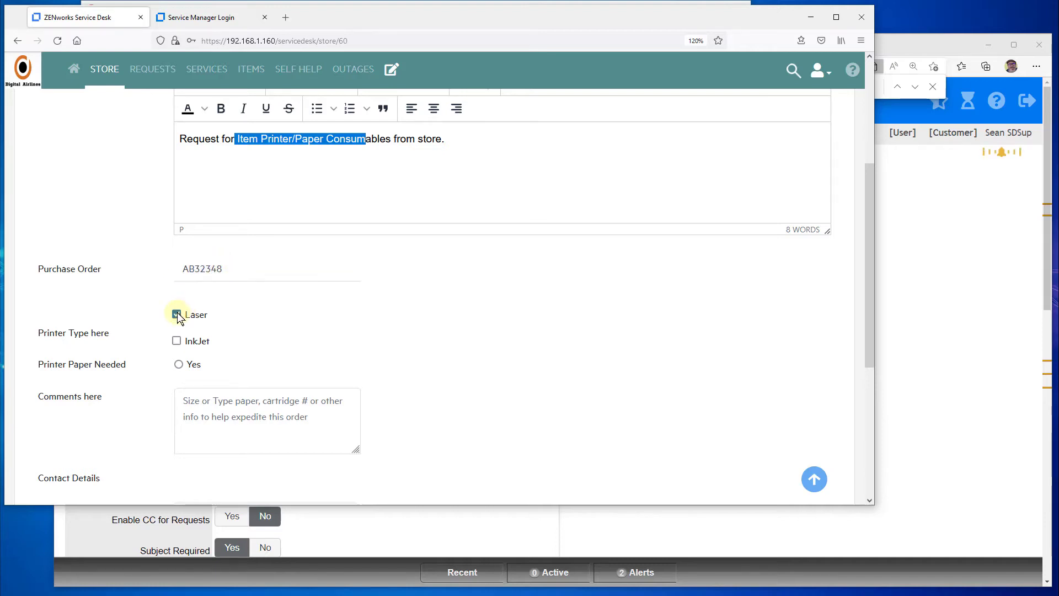
click(177, 378)
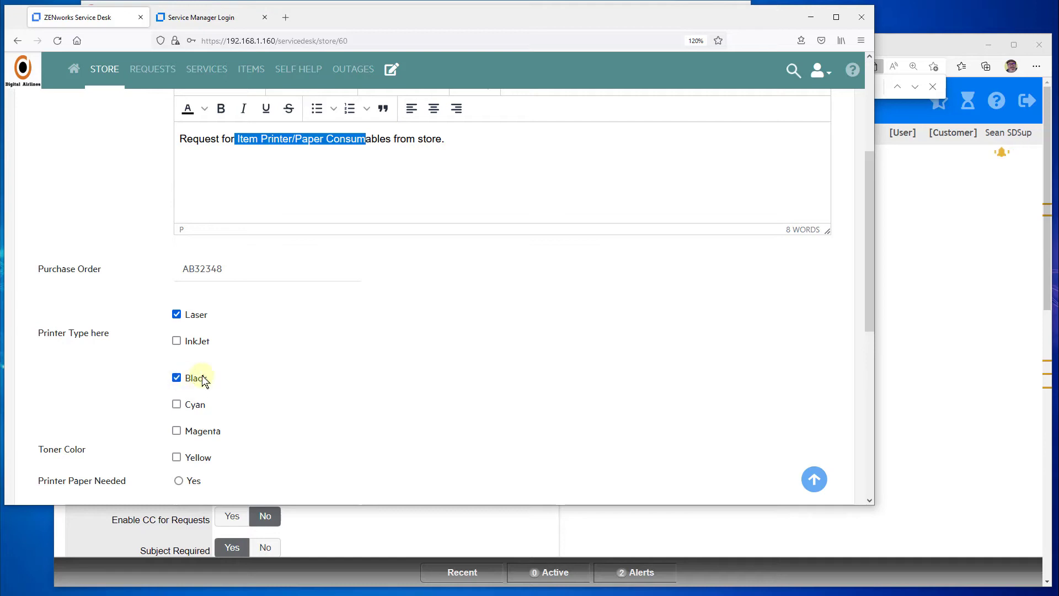
scroll(288, 363, down, 4)
scroll(239, 254, up, 2)
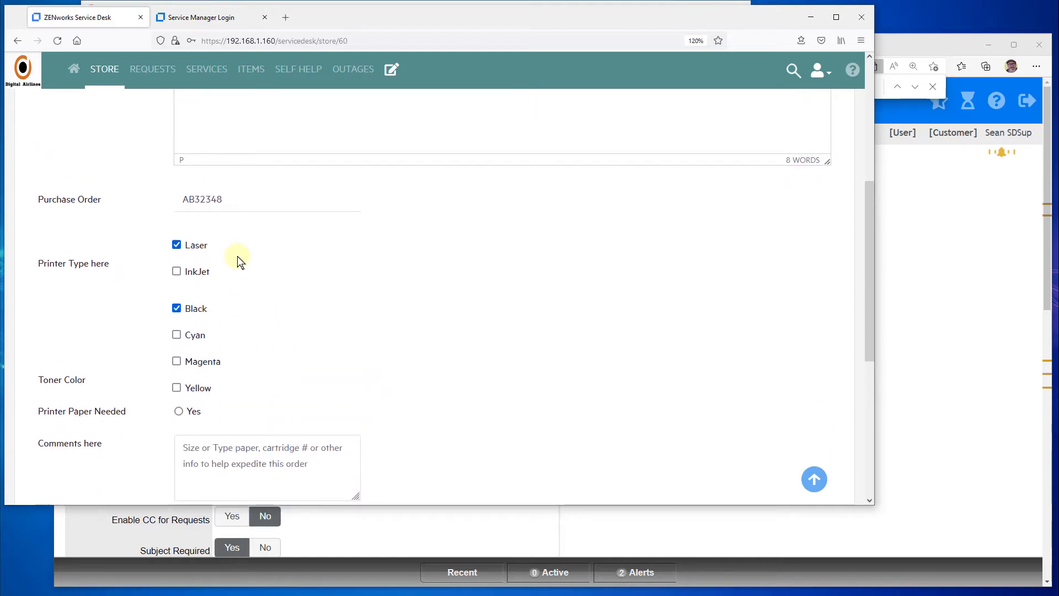
scroll(233, 258, down, 4)
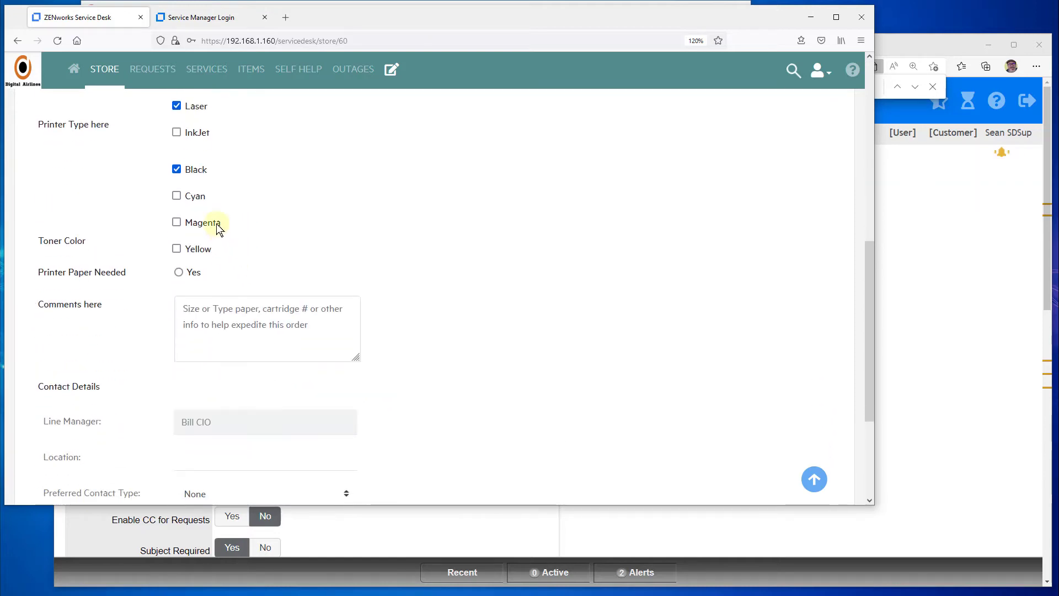
Clear the Laser printer type and request printer paper with Box as the quantity and 8x11 as the size
click(177, 107)
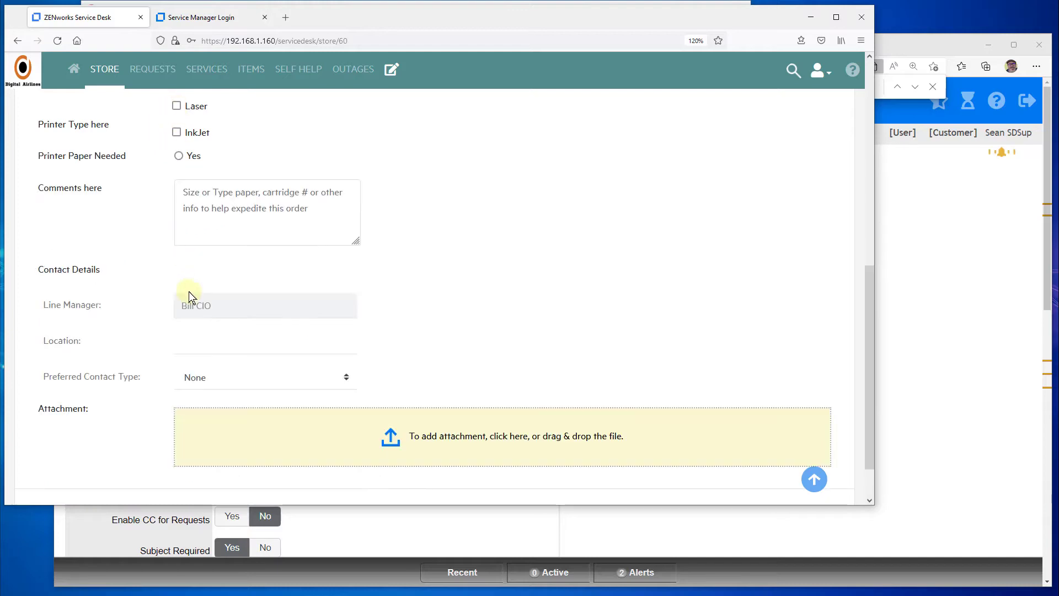
click(179, 157)
click(179, 188)
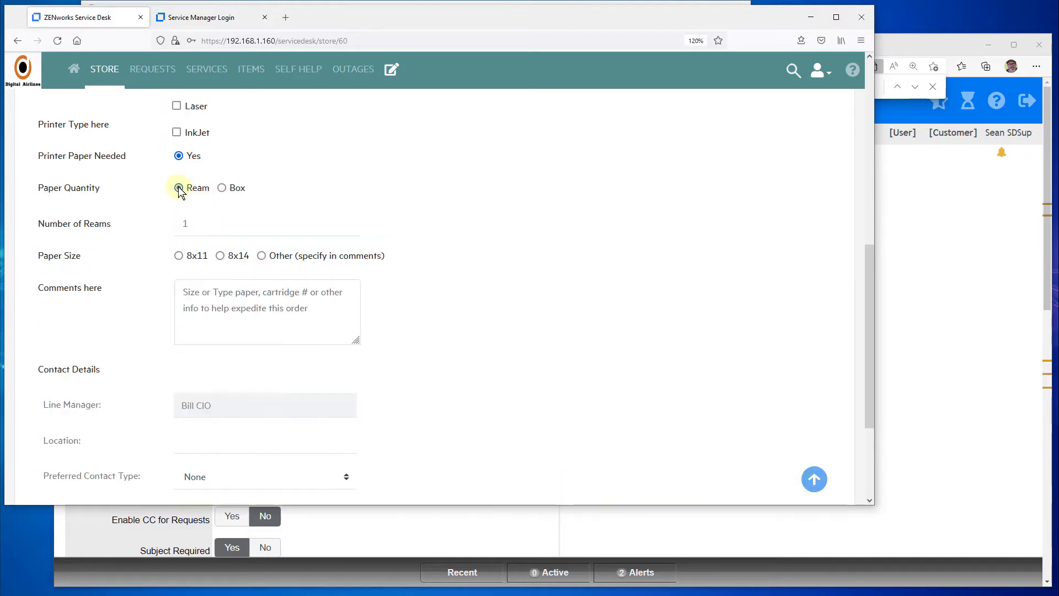
click(222, 188)
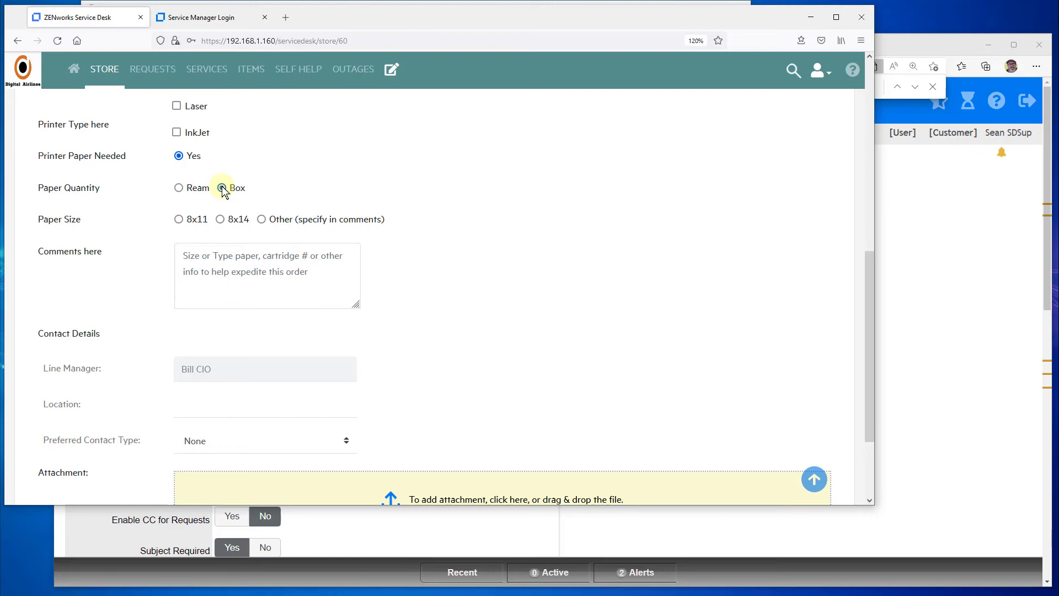
click(179, 219)
Enter the comment "This is the standard paper for printer" and submit the store request
click(196, 268)
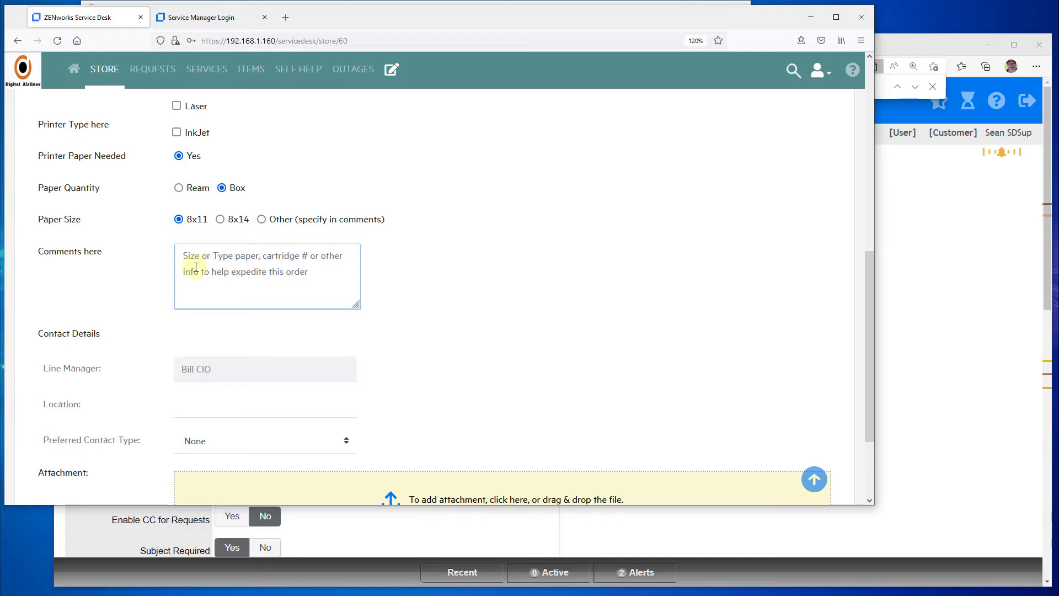
text(This is the standar )
text(pa)
key(BackSpace)
key(BackSpace)
key(BackSpace)
text(d paper for printee)
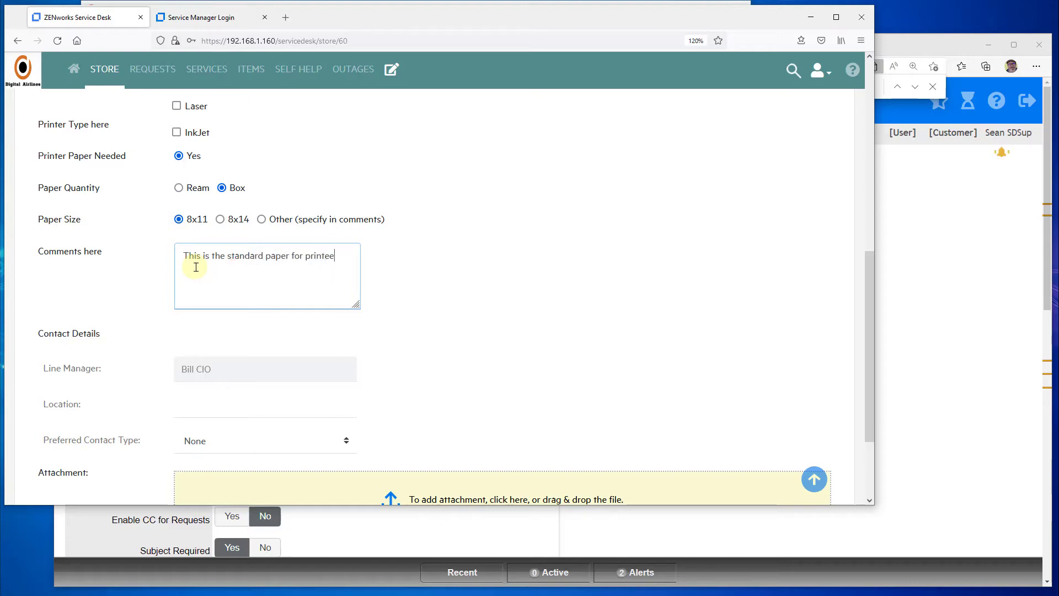
key(BackSpace)
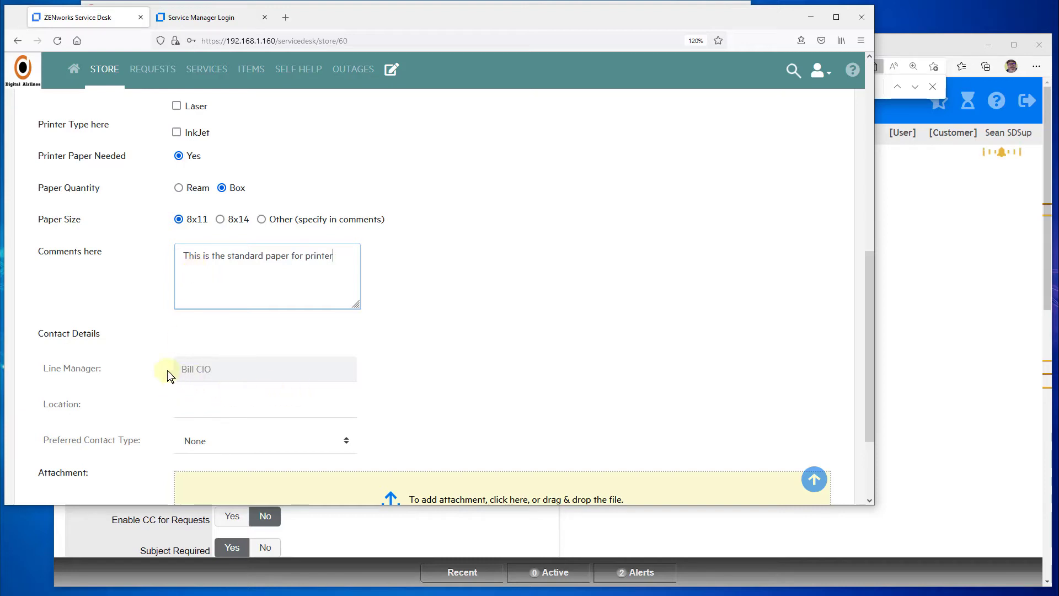
scroll(286, 381, down, 3)
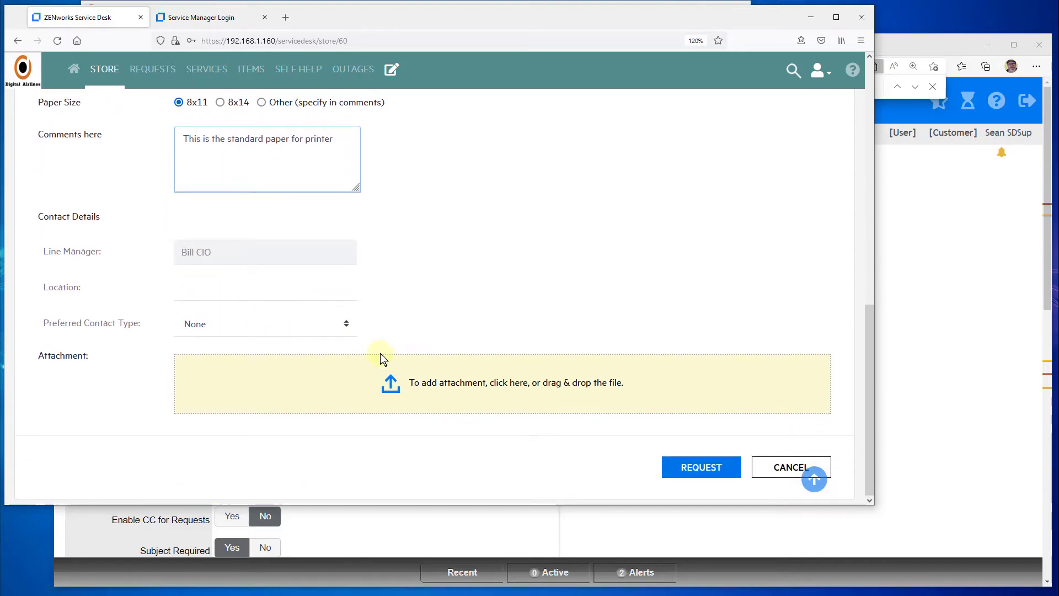
click(681, 473)
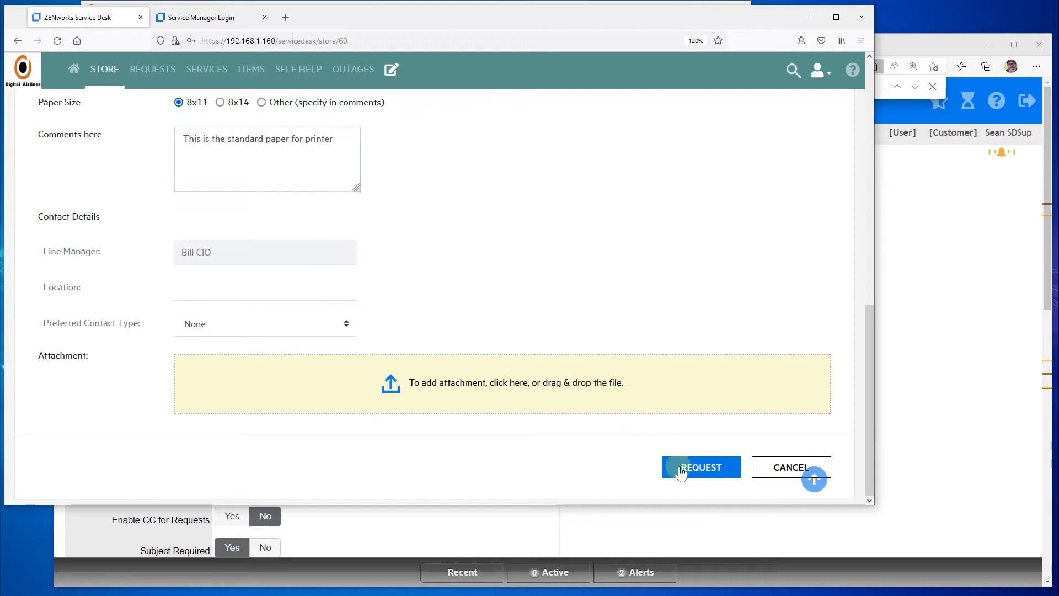
Open the customer's request list, check the new request's available actions, and expand its details to see the assigned technician
drag(53, 97, 99, 99)
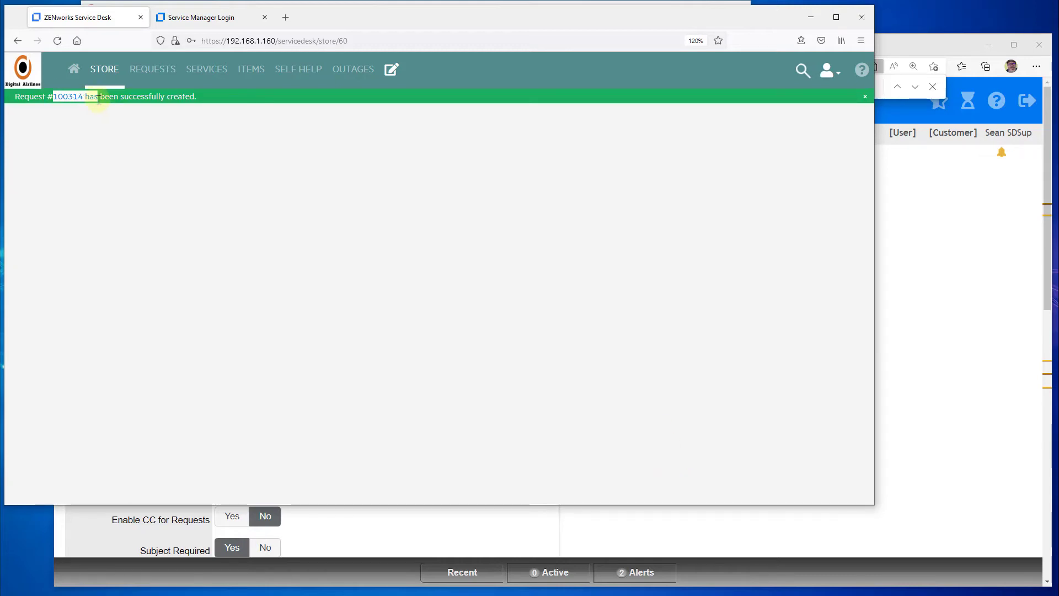
click(157, 78)
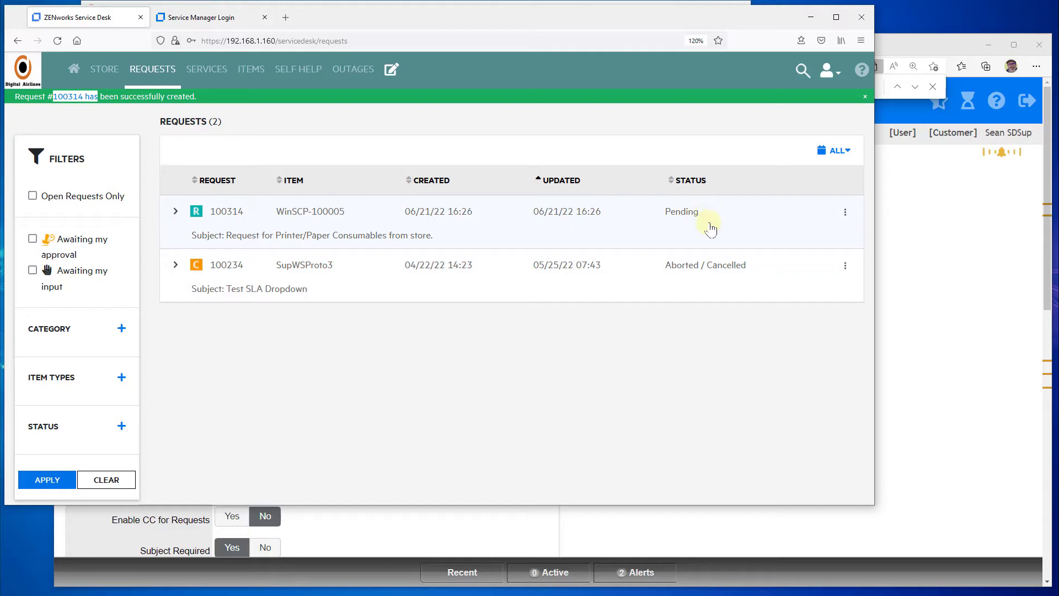
click(845, 213)
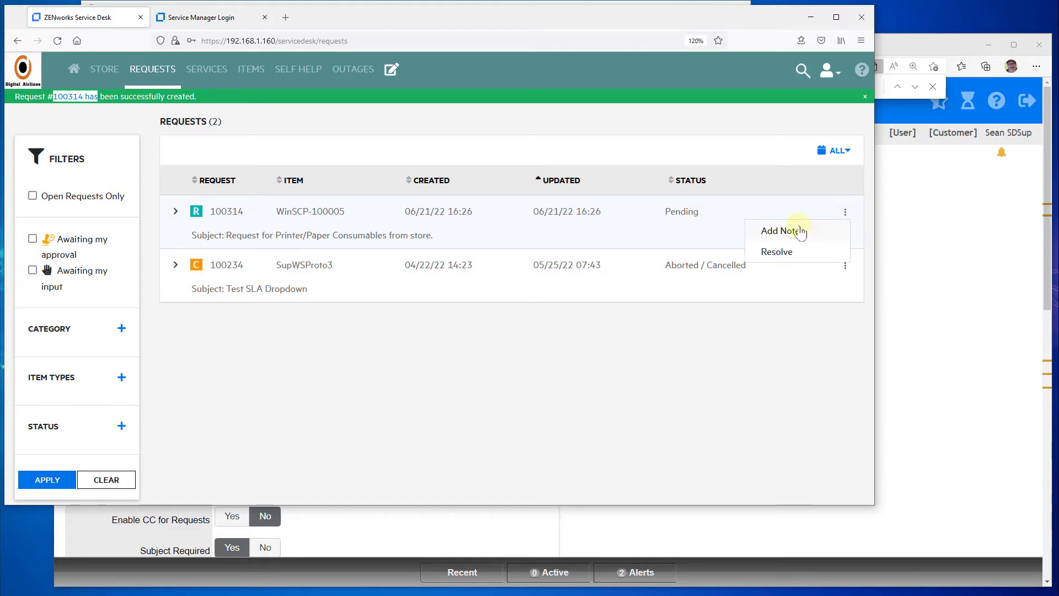
click(175, 212)
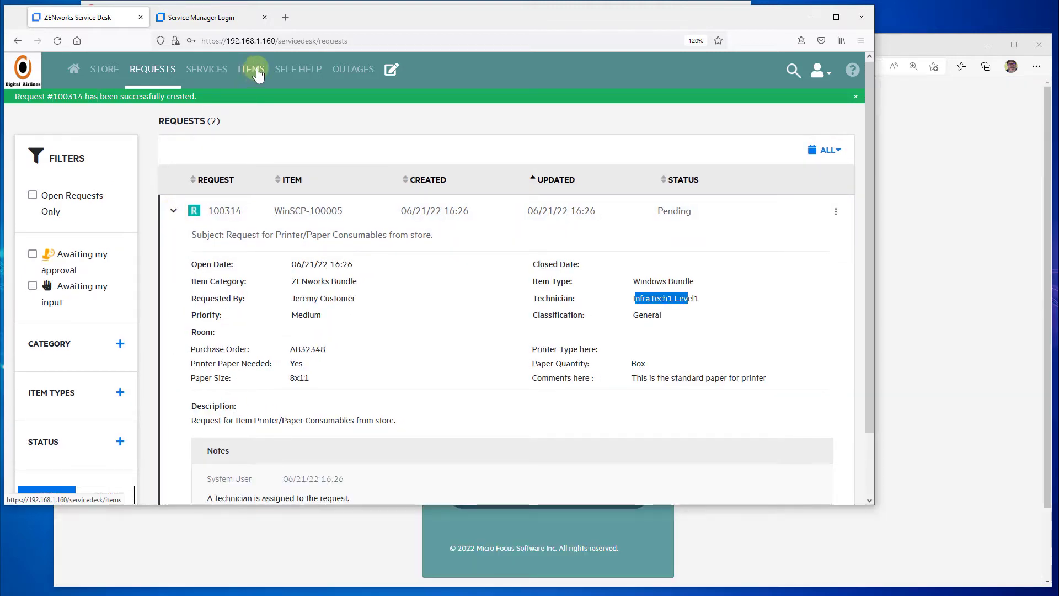
click(693, 302)
Switch to the Service Manager login page and sign in with the assigned technician's saved credentials
click(221, 20)
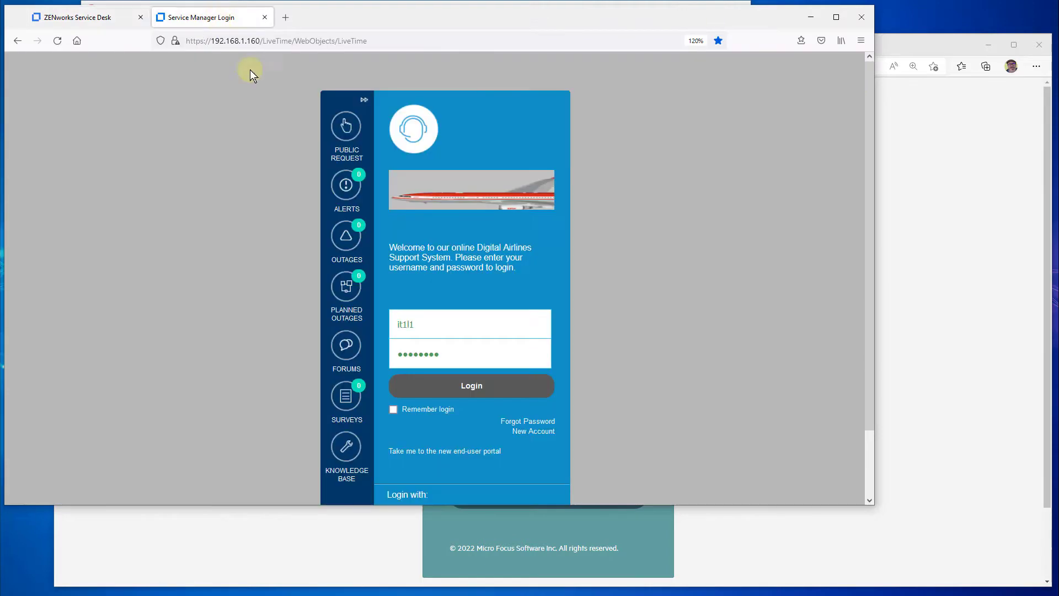
click(466, 386)
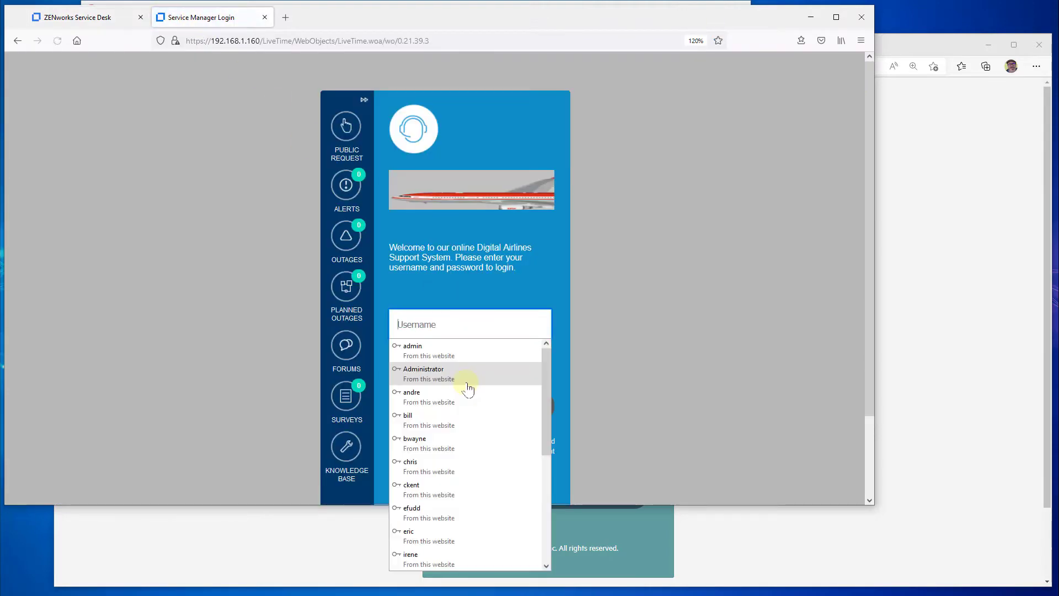
scroll(469, 469, down, 2)
click(468, 475)
click(462, 408)
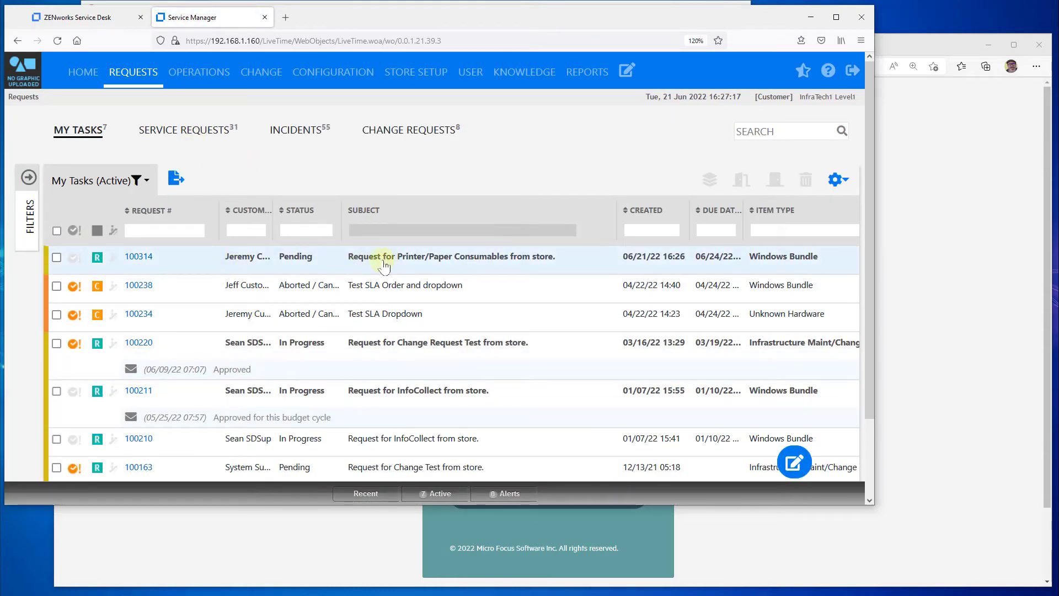
Open the Printer/Paper Consumables request, save it with Line Manager Approval as the next action, and review its additional details and escalation
click(134, 257)
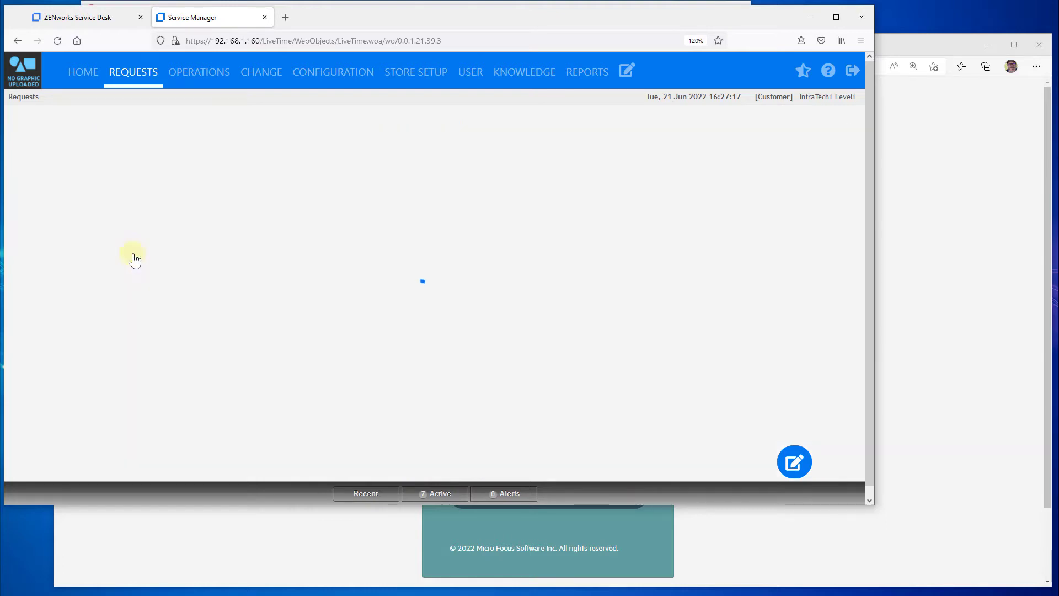
scroll(461, 280, down, 2)
scroll(461, 280, down, 8)
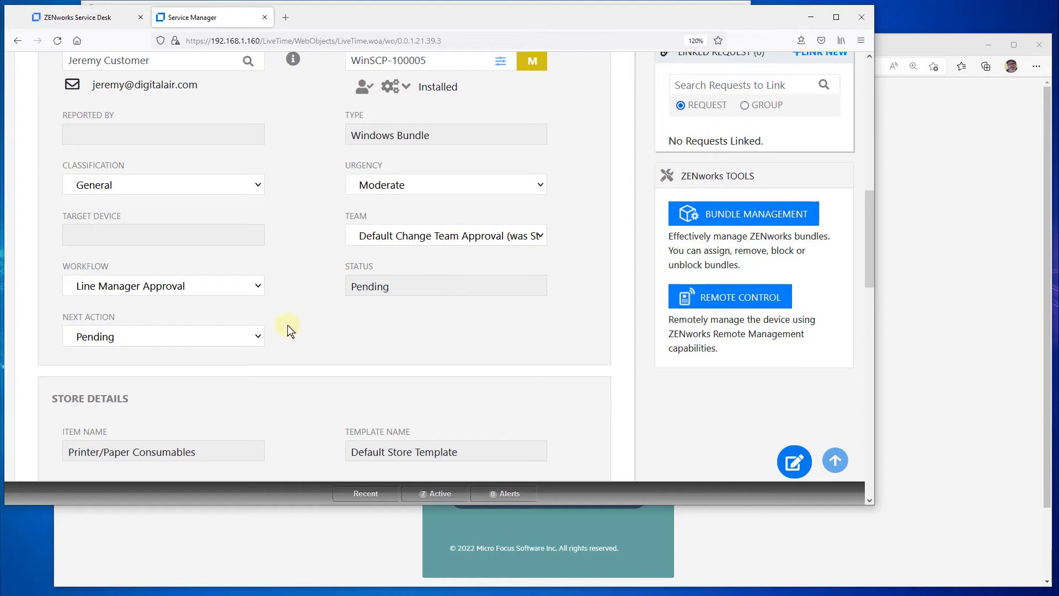
click(259, 336)
click(242, 360)
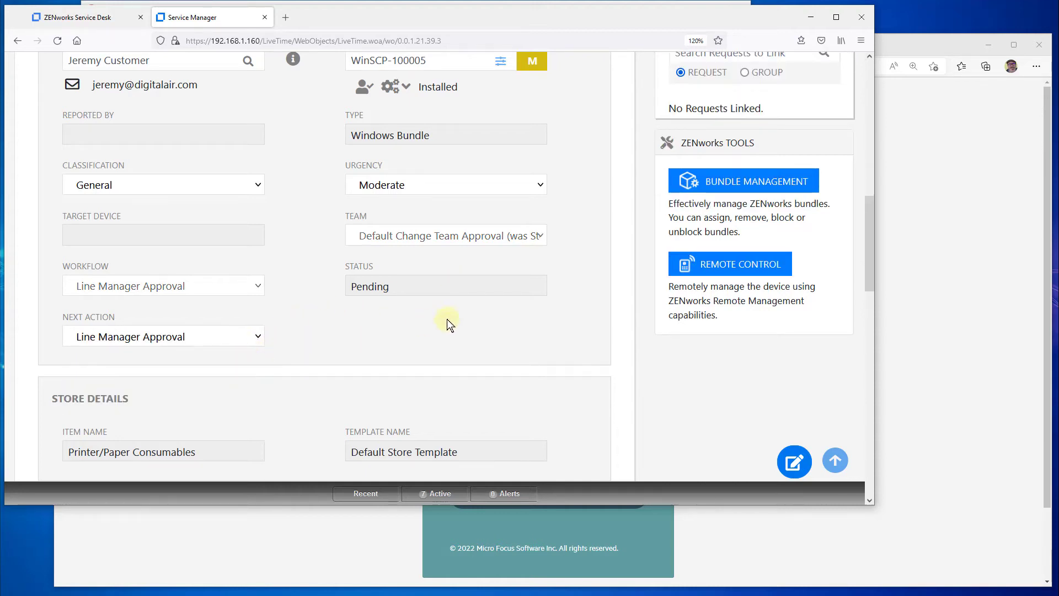
scroll(448, 319, up, 1)
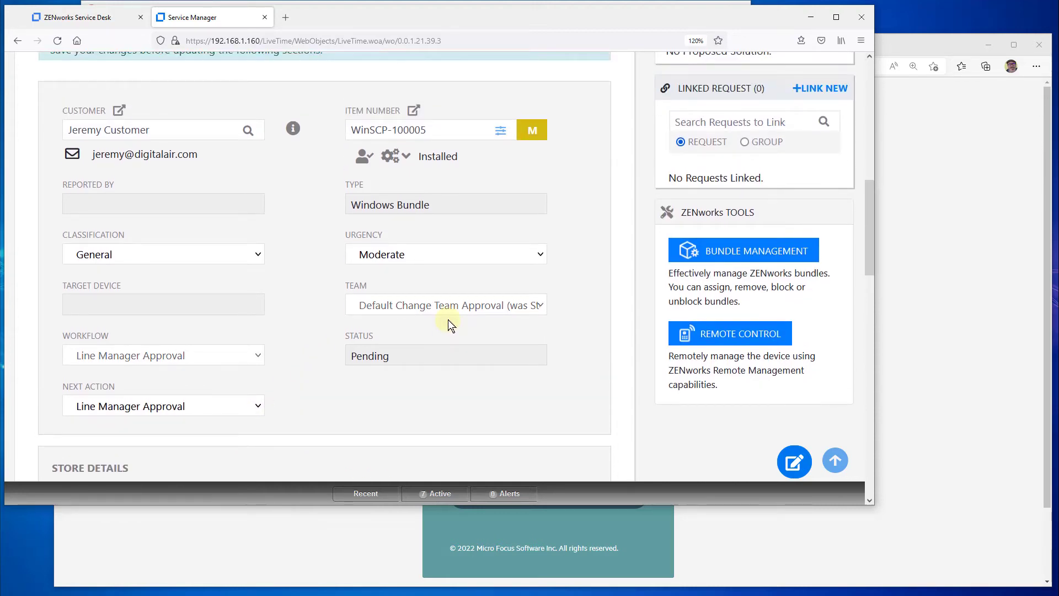
scroll(448, 320, down, 3)
scroll(448, 319, up, 4)
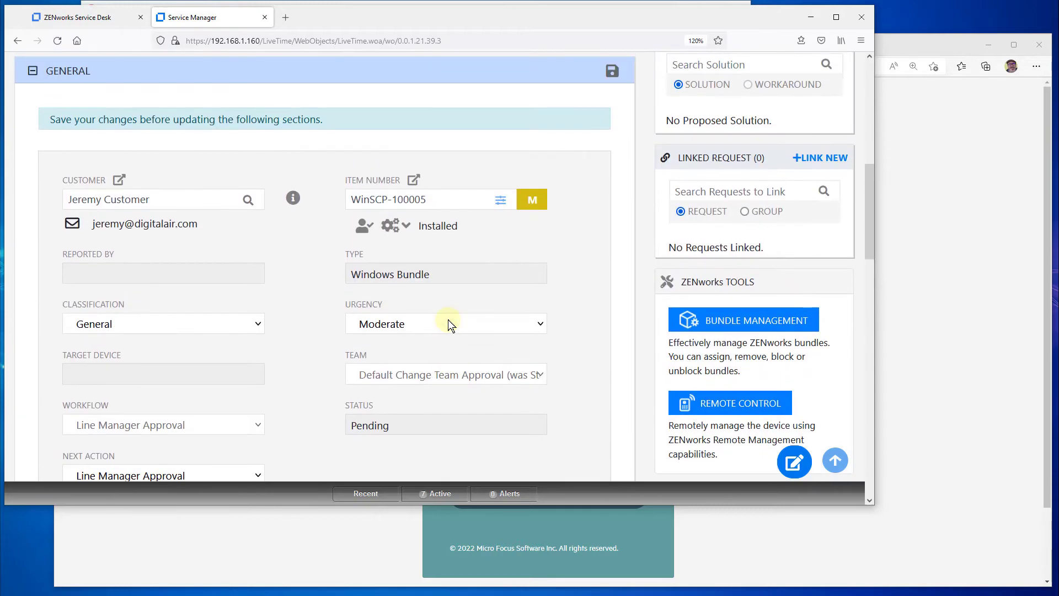
click(612, 73)
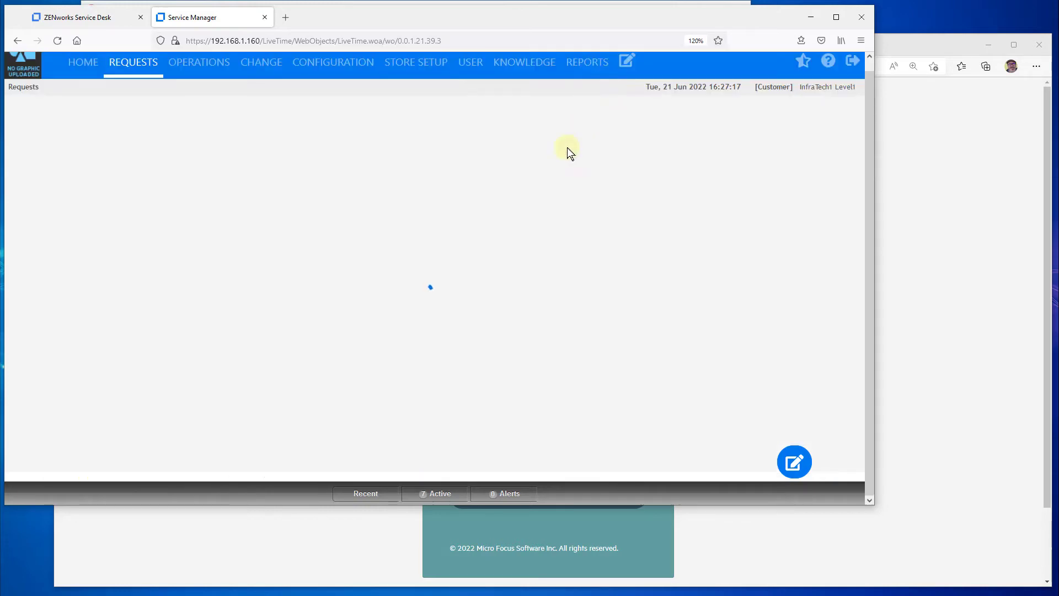
scroll(522, 263, down, 6)
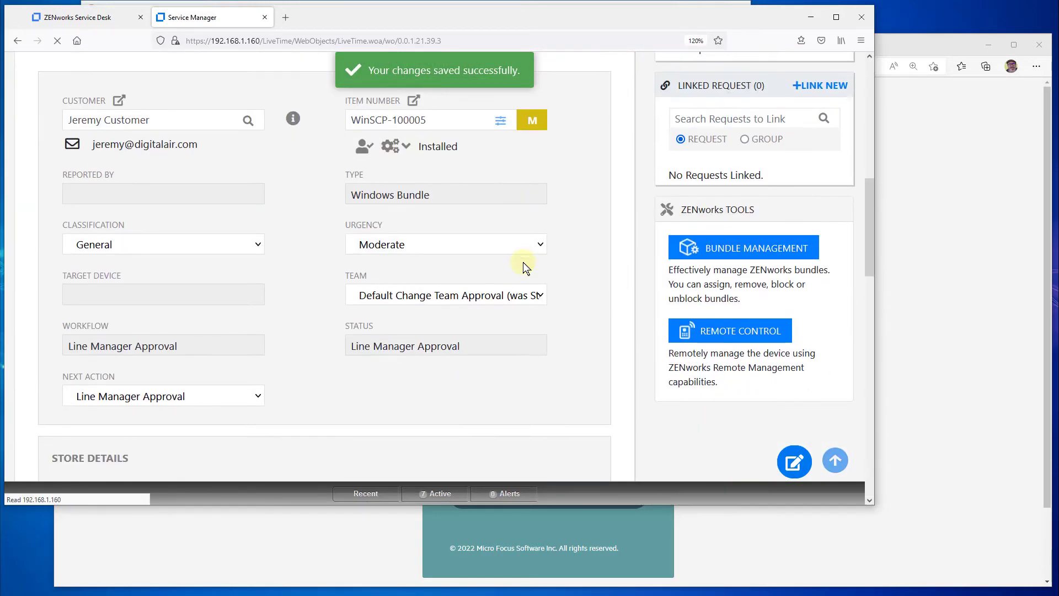
scroll(523, 263, down, 2)
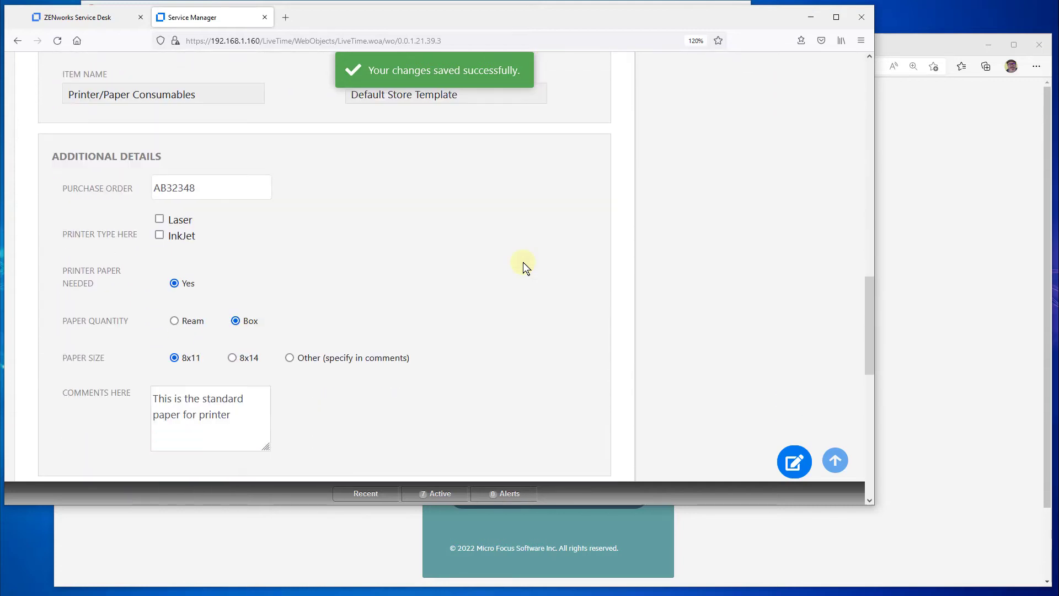
scroll(523, 263, down, 6)
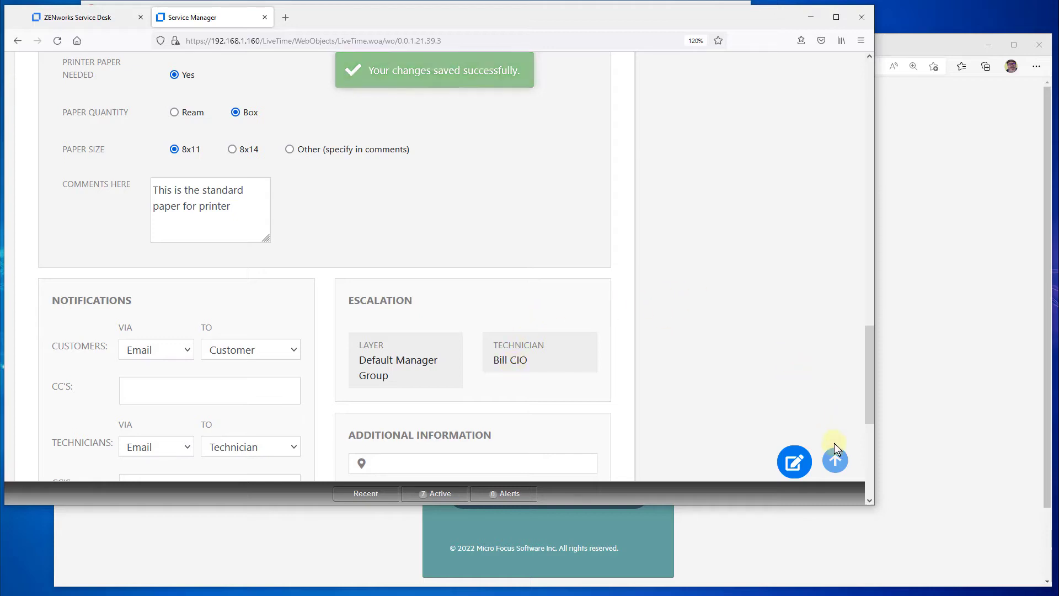
click(835, 460)
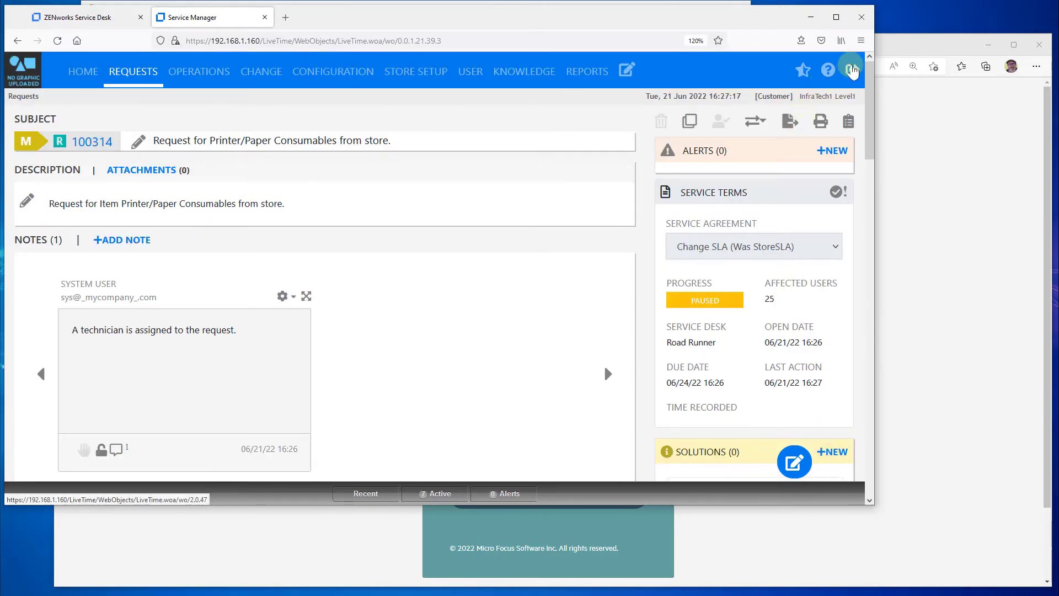
Sign in to the customer portal as the line manager and open the printer supplies request awaiting approval
click(903, 199)
click(510, 497)
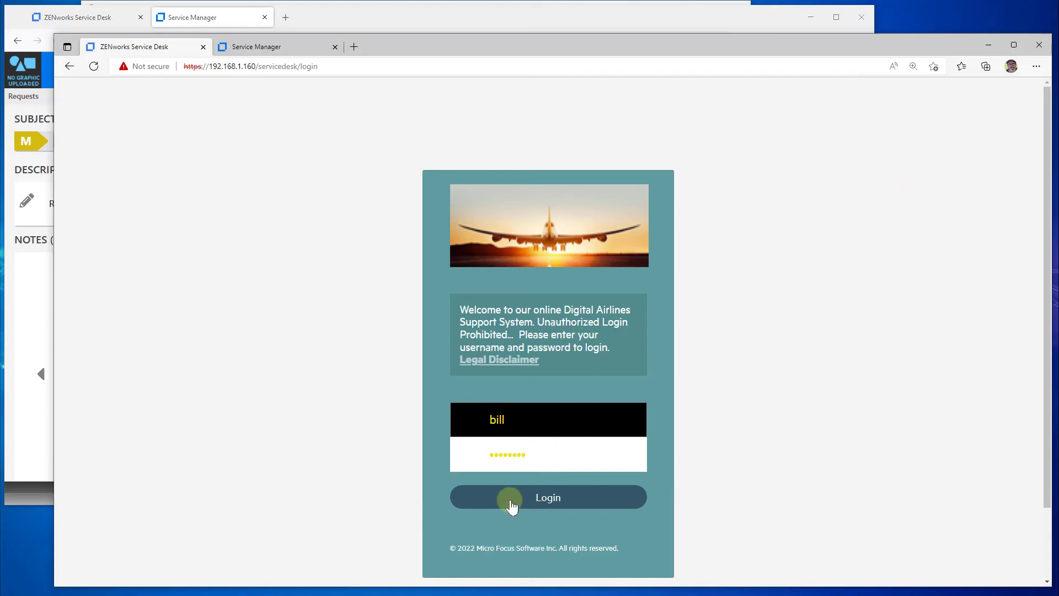
scroll(498, 469, down, 3)
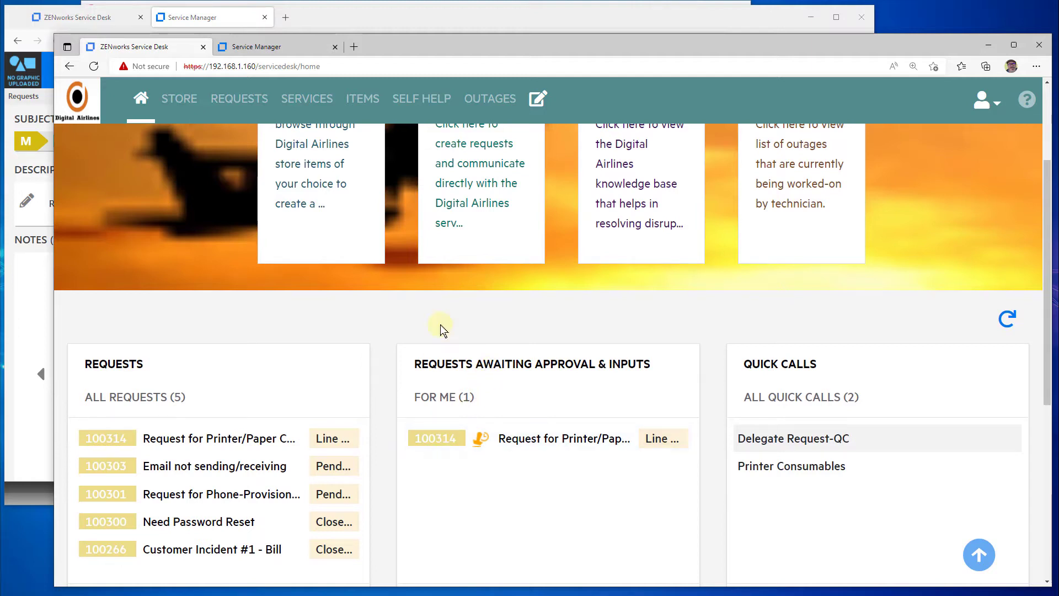
scroll(447, 356, up, 2)
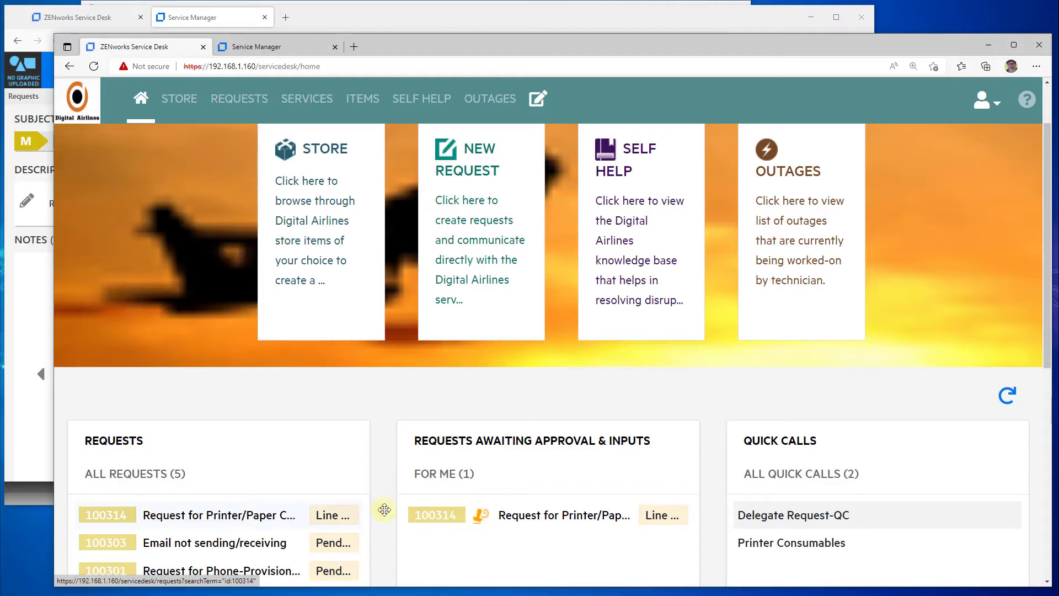
click(528, 516)
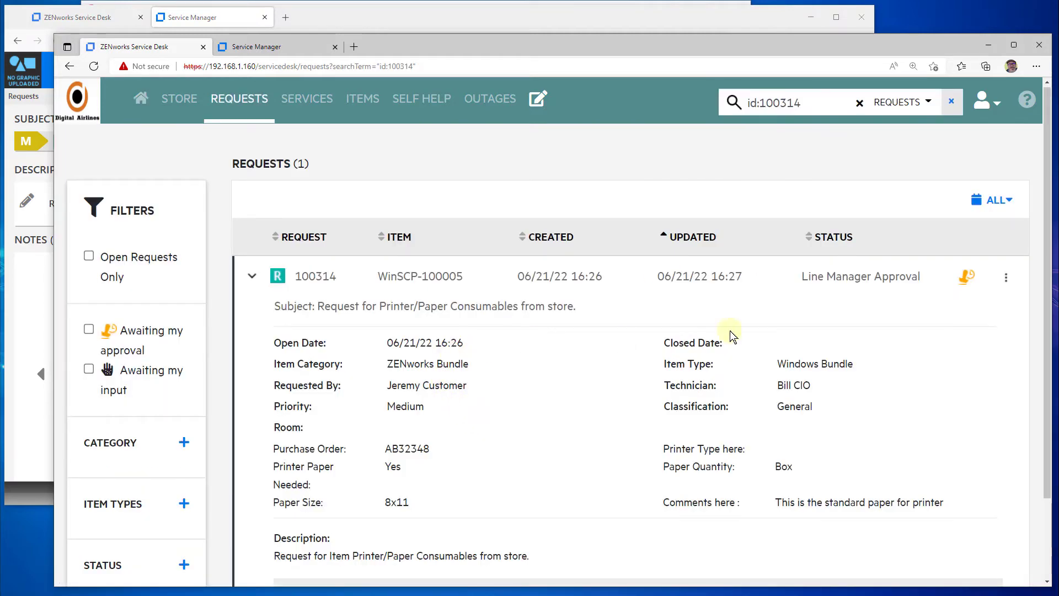
scroll(917, 294, down, 2)
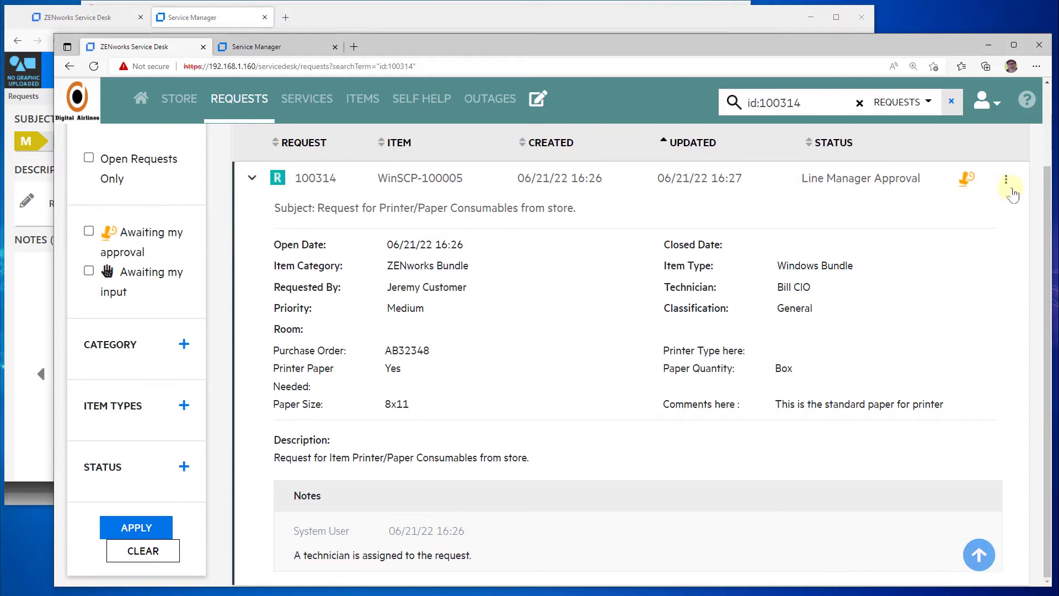
Approve the printer supplies request as line manager with the note "Approve this purchase"
click(1007, 182)
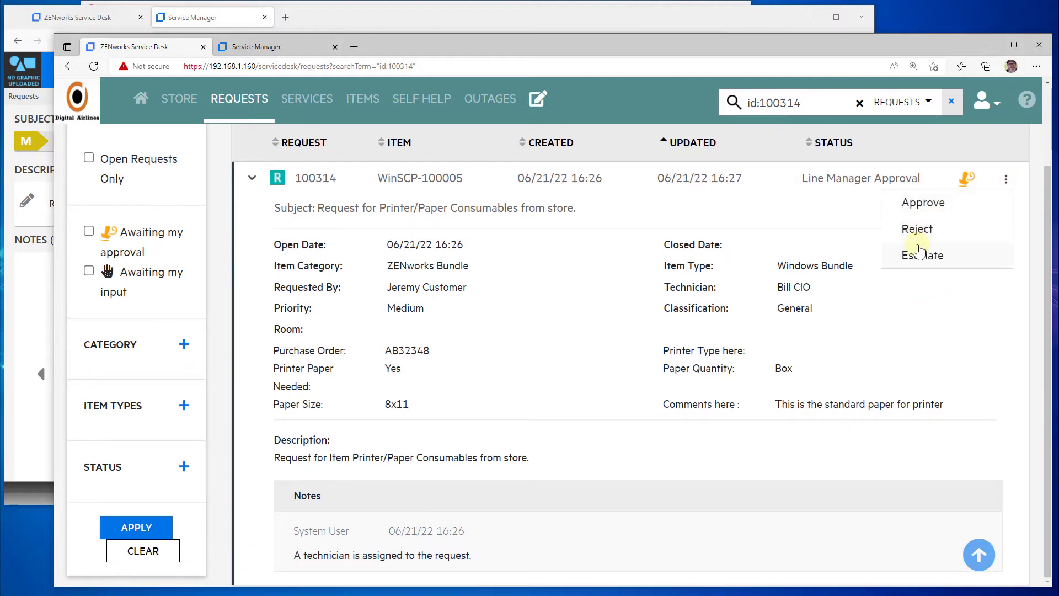
click(927, 202)
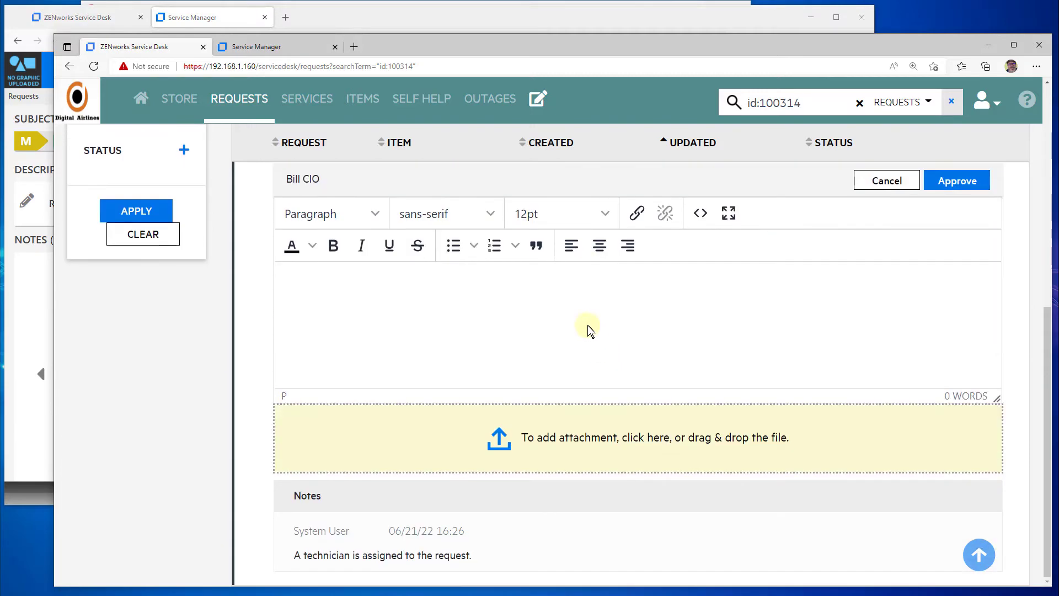
text(Appoprve this purchase)
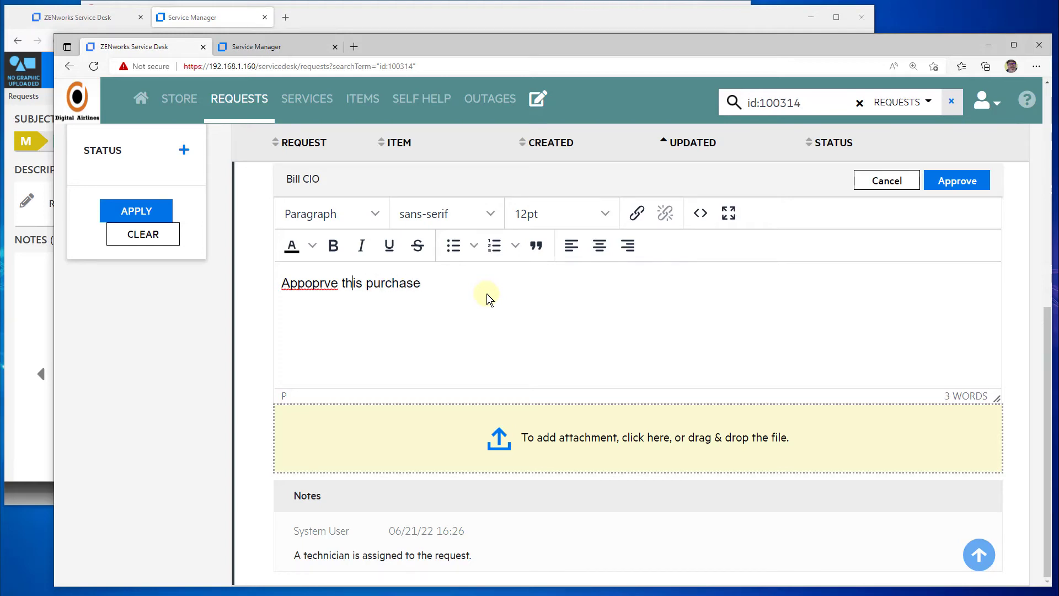
text(r)
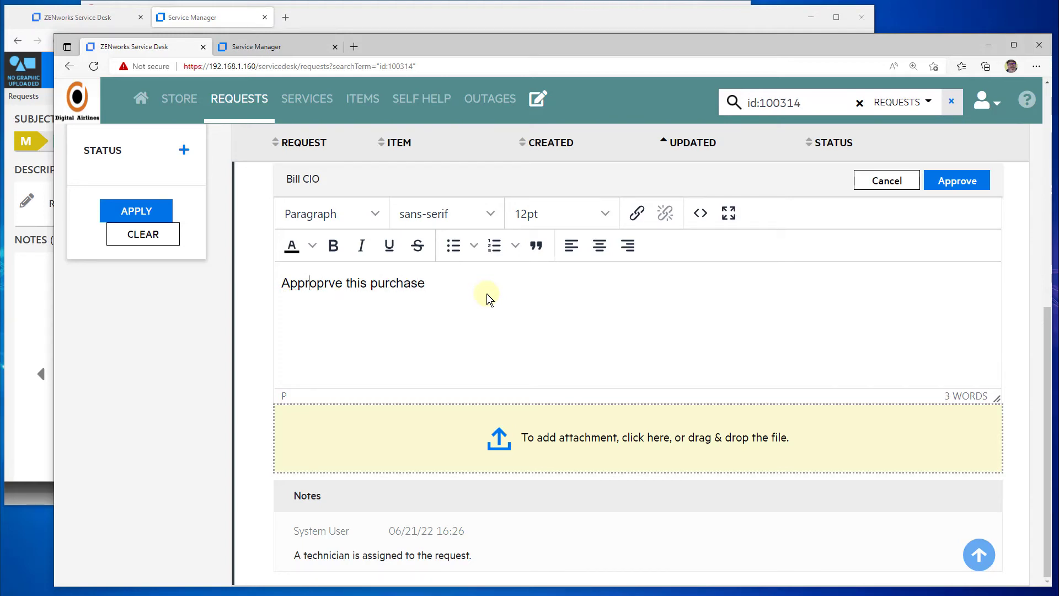
key(Right)
key(Delete)
key(Delete)
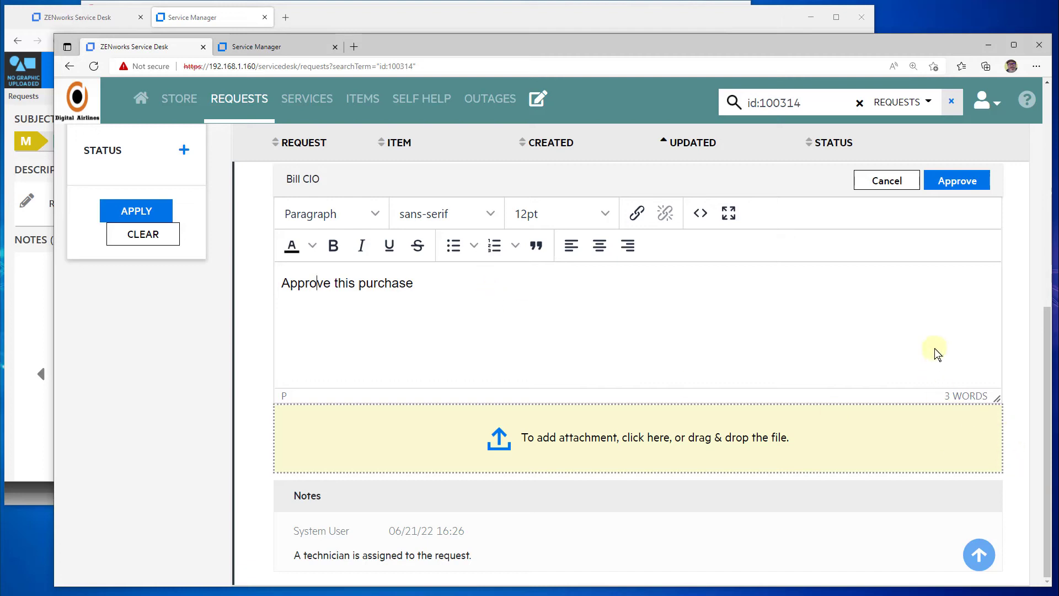
click(969, 185)
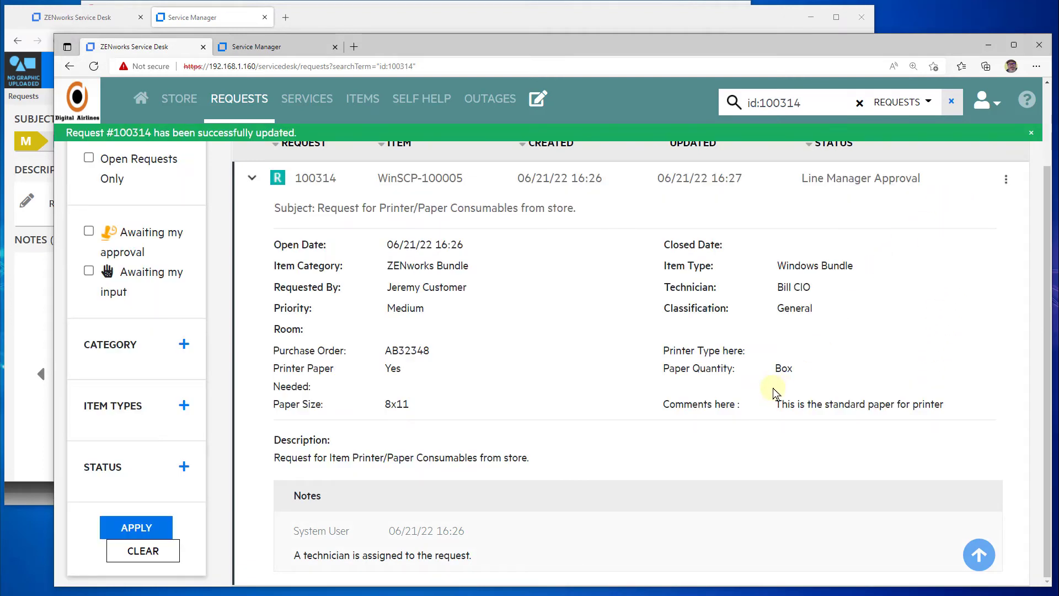
Switch to the technician's Service Manager session, reload the request list and open the approved Printer/Paper Consumables request
click(211, 19)
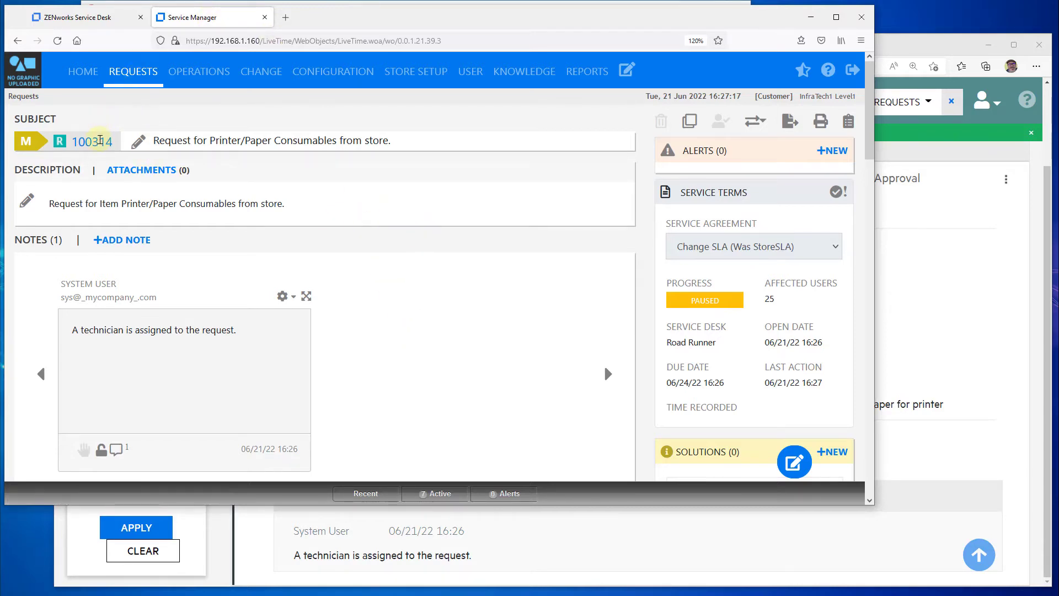
click(132, 72)
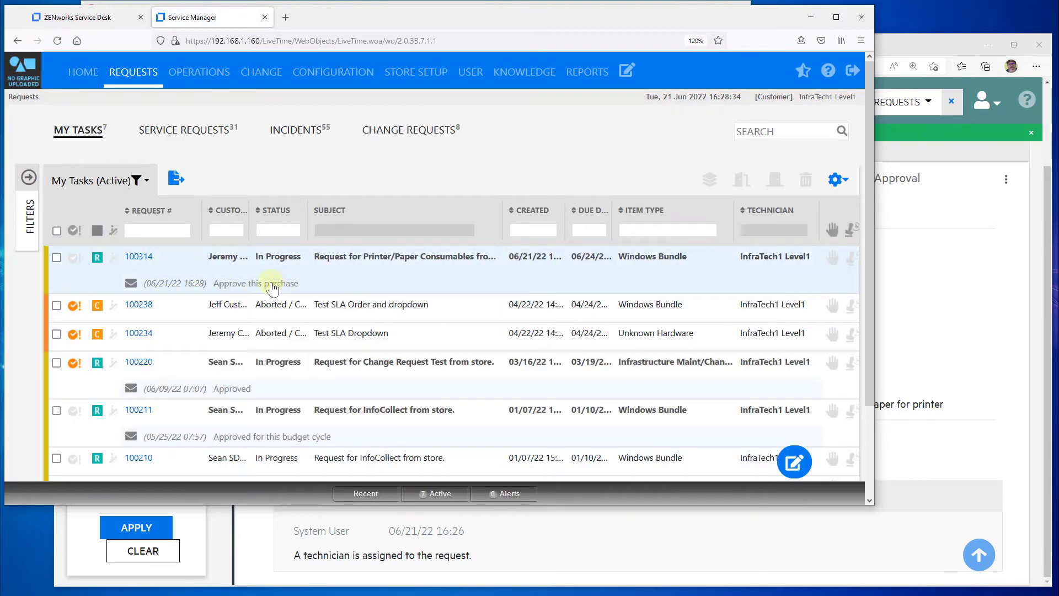
click(141, 257)
Review the approved request's workflow, status, available next actions and notes without changing the next action
scroll(540, 337, down, 5)
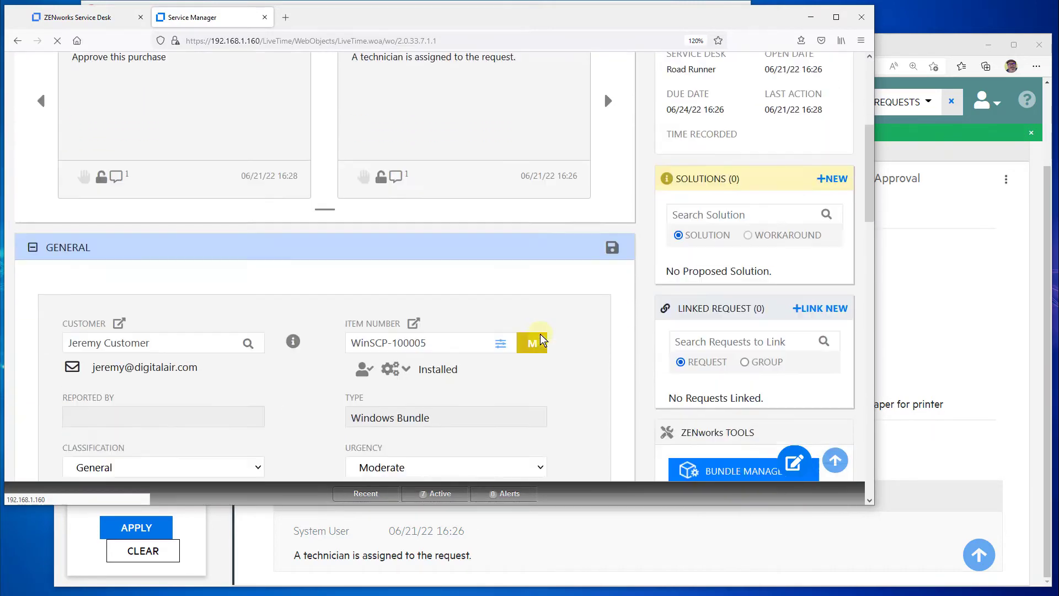
scroll(540, 333, down, 5)
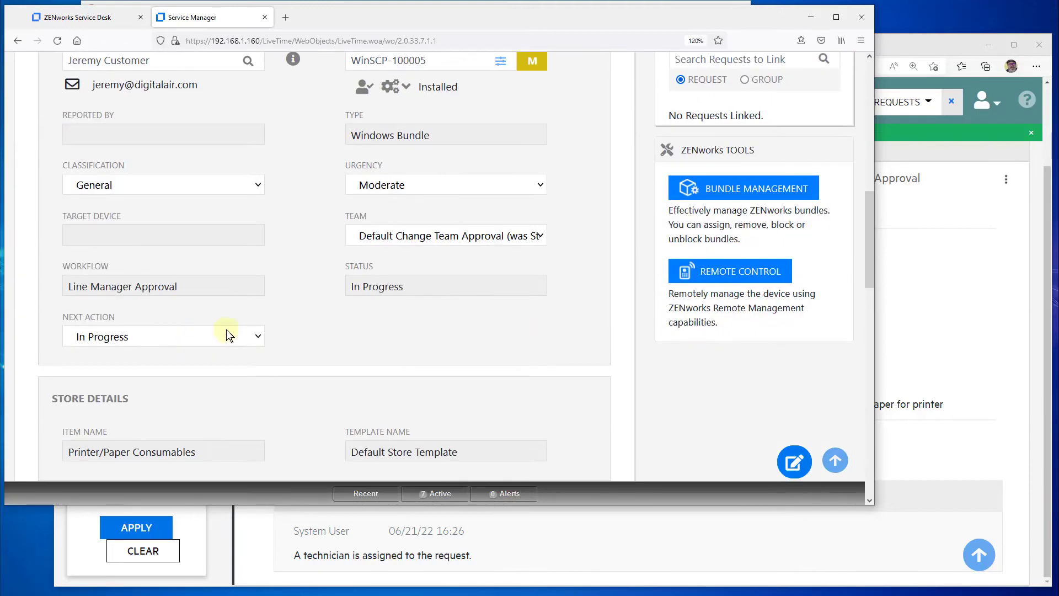
click(258, 336)
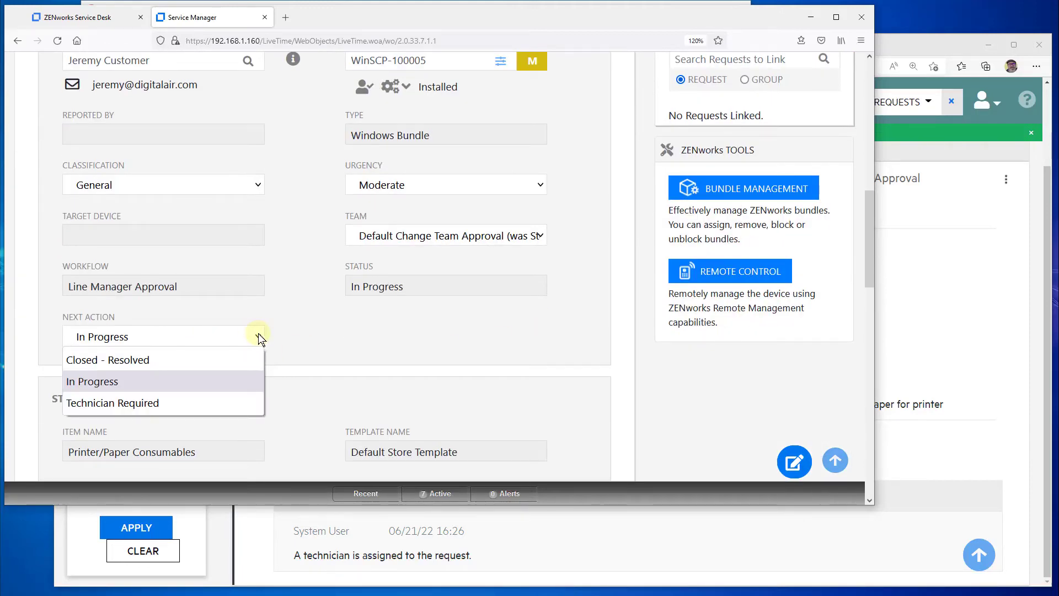
click(311, 327)
scroll(311, 326, up, 8)
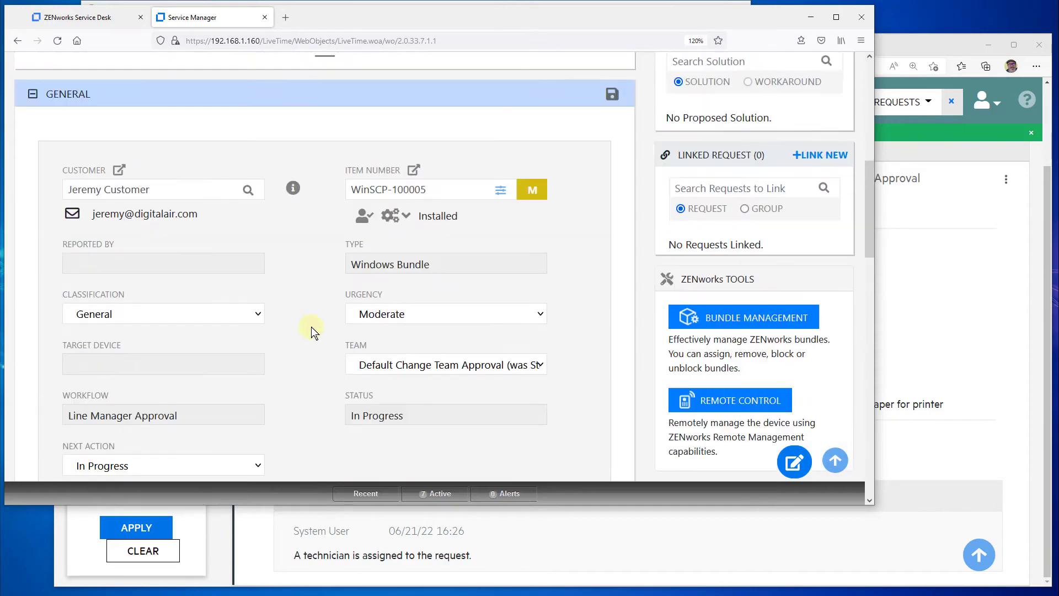
scroll(311, 327, up, 3)
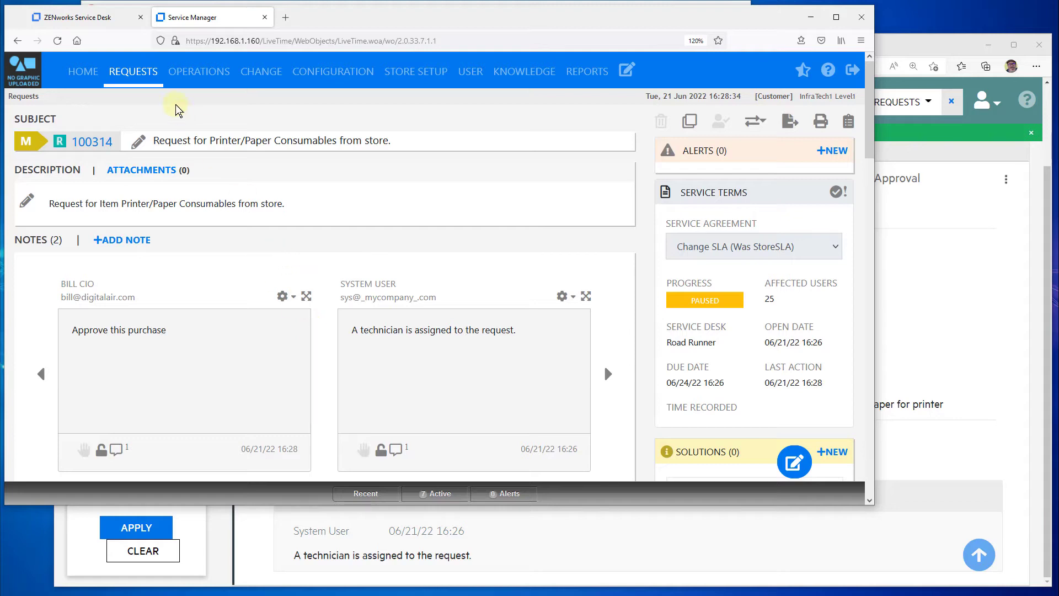
Switch to the customer portal and check the signed-in customer's profile, closing it when done
click(104, 22)
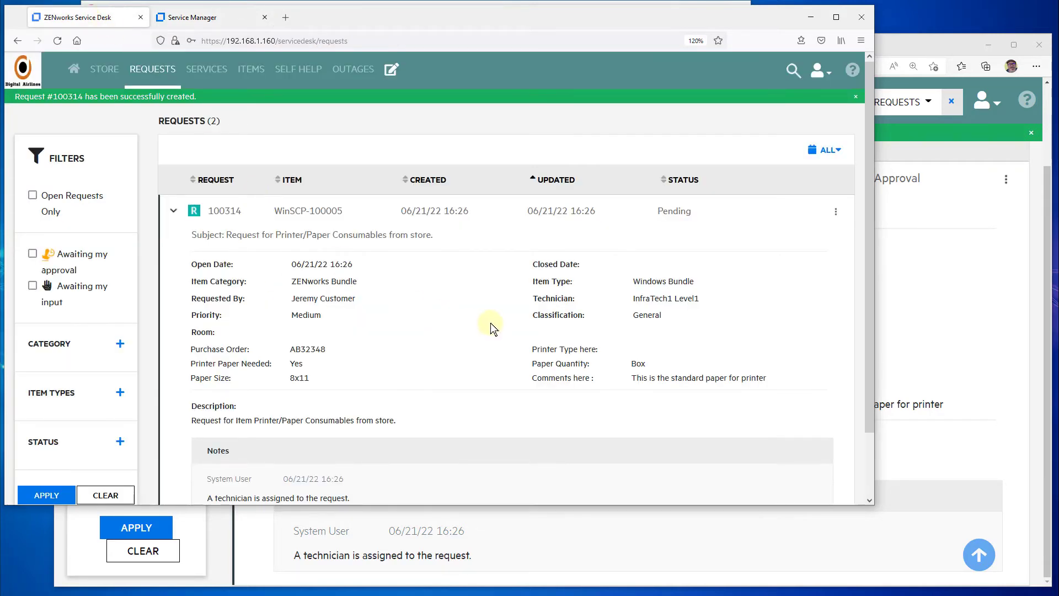
click(820, 71)
click(794, 105)
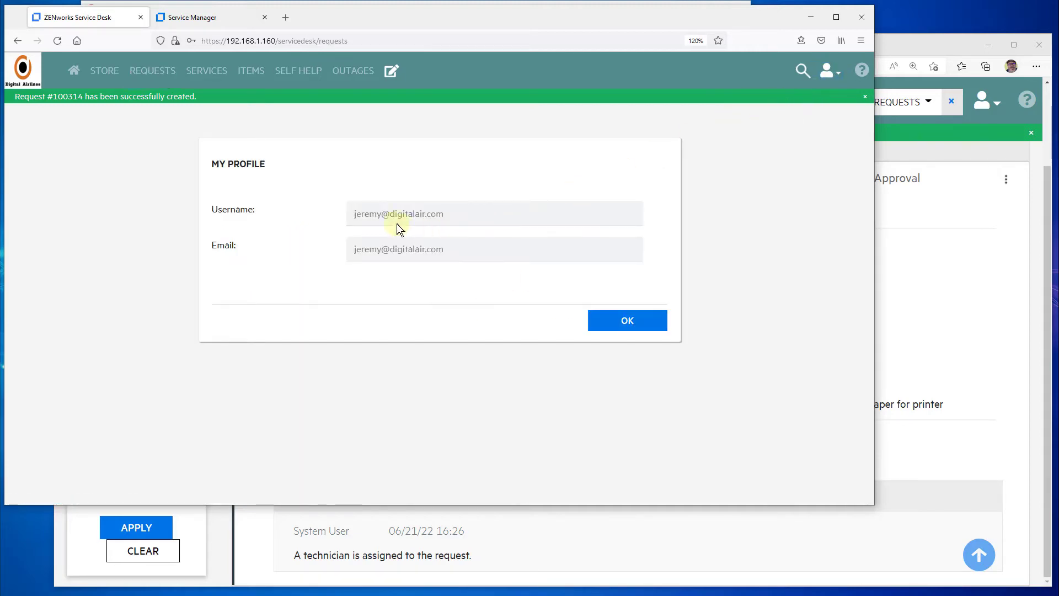
click(618, 321)
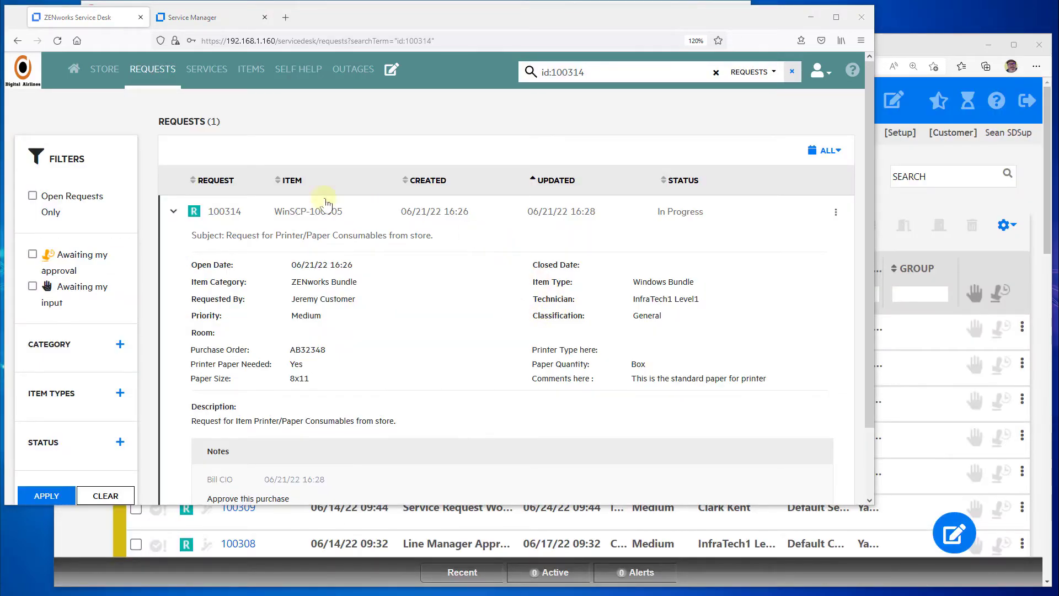
Start a new Delegate Request from the customer portal's store and look over its form fields
click(100, 74)
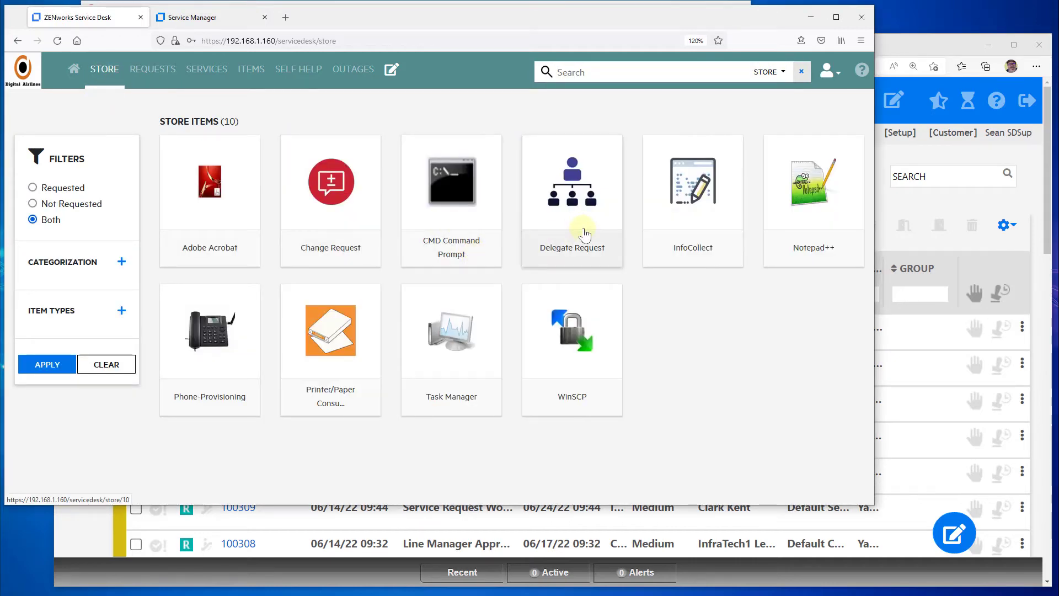
click(585, 236)
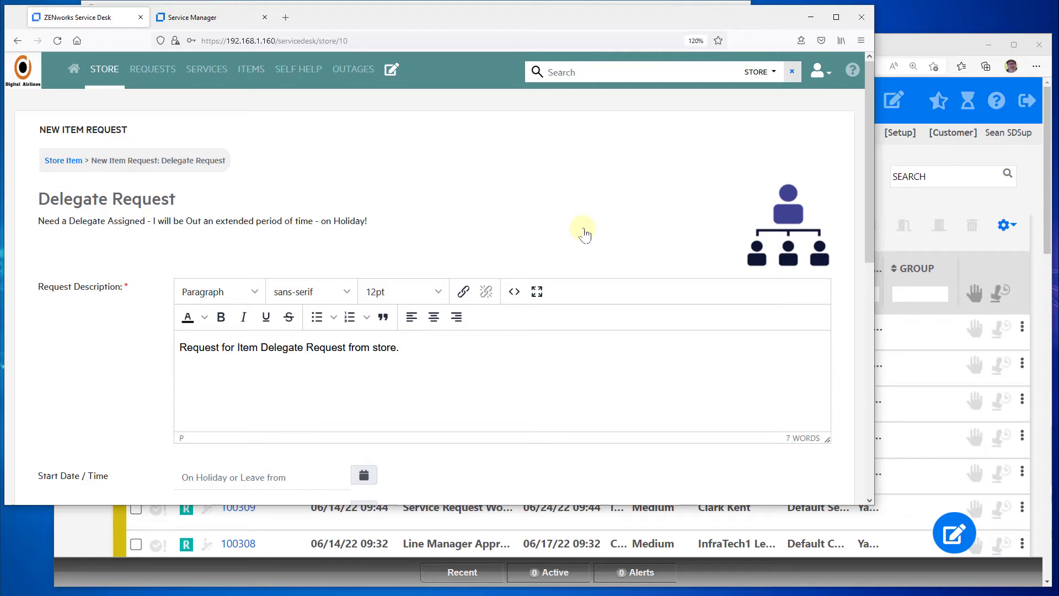
scroll(371, 219, down, 4)
scroll(375, 223, up, 2)
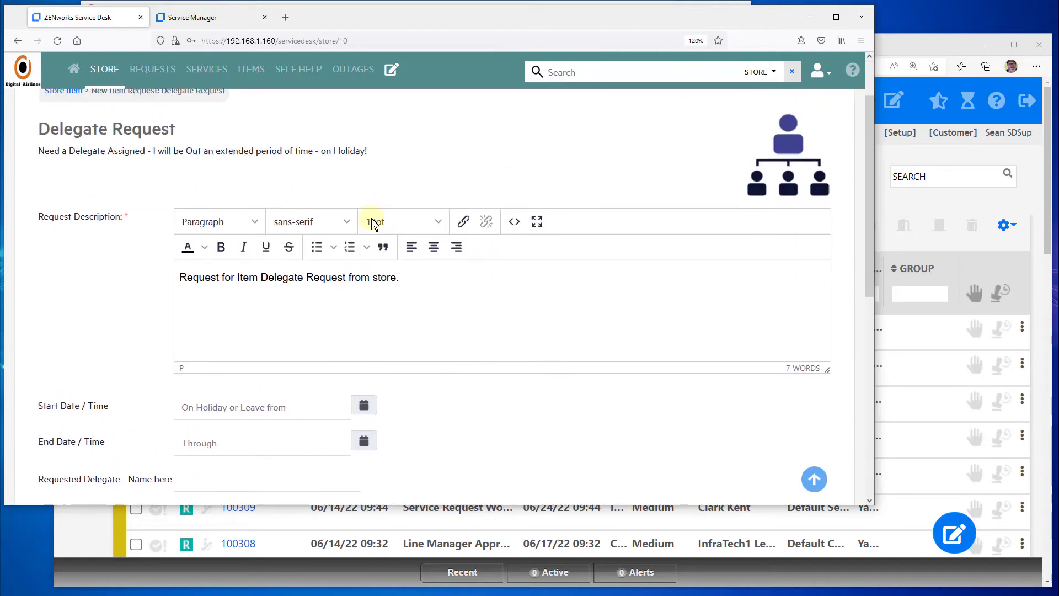
scroll(372, 222, up, 2)
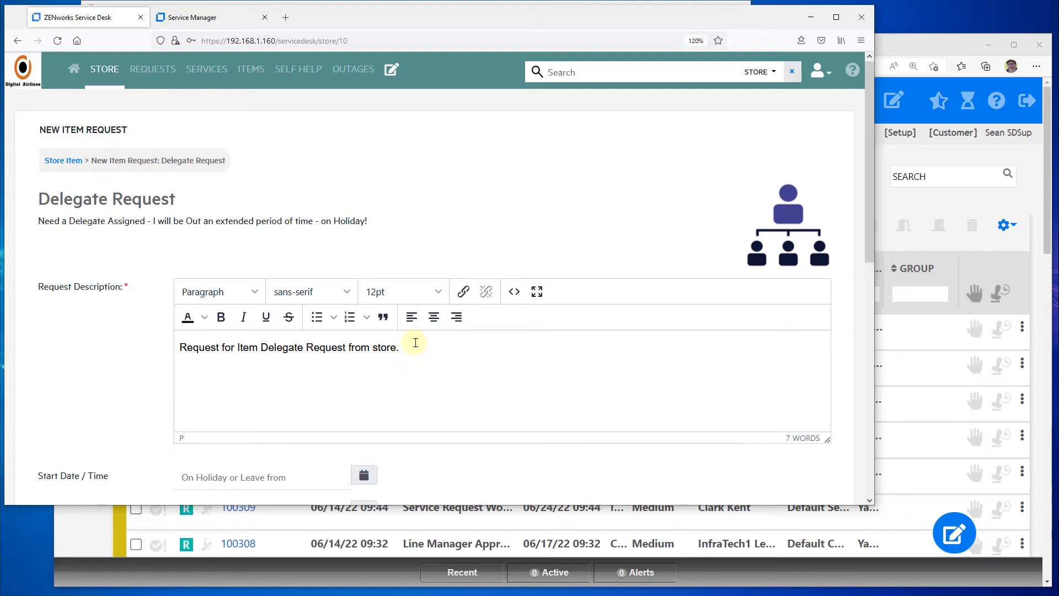
scroll(417, 344, down, 6)
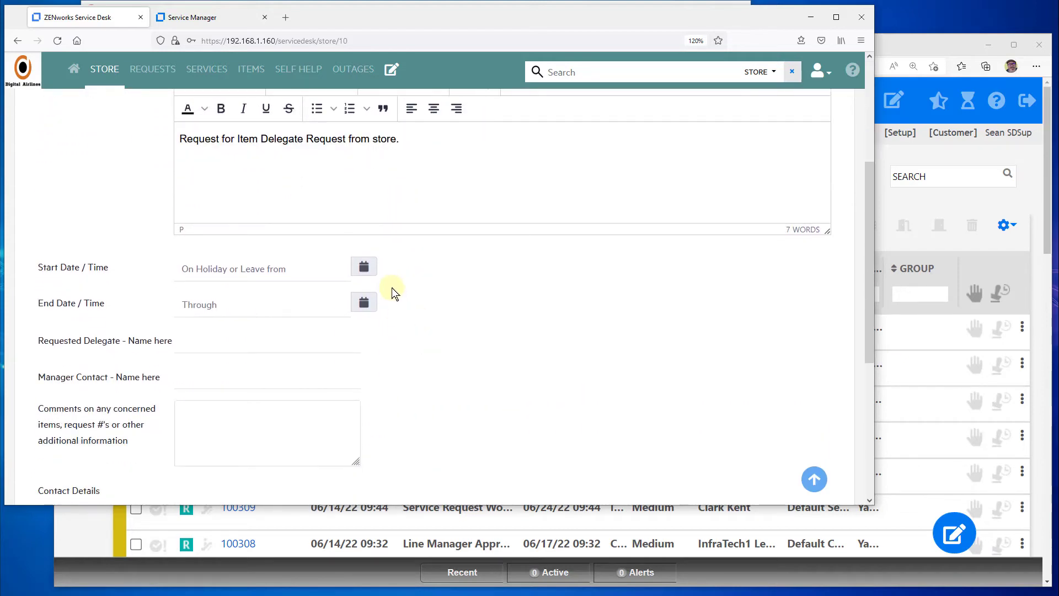
Set the delegate request's start date to 2022-06-21 and its end date to 2022-06-30
click(363, 266)
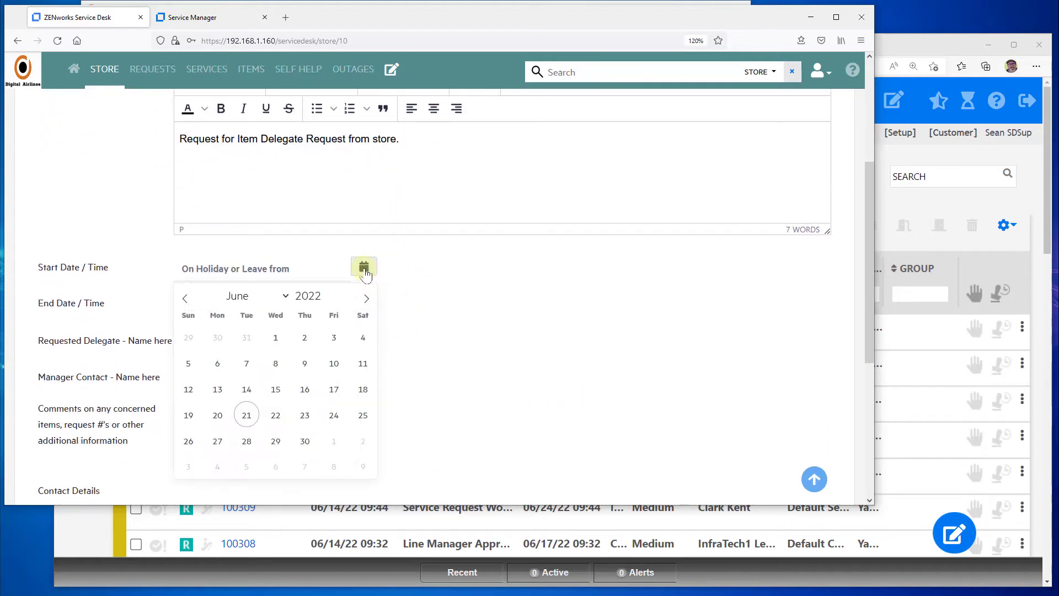
click(250, 416)
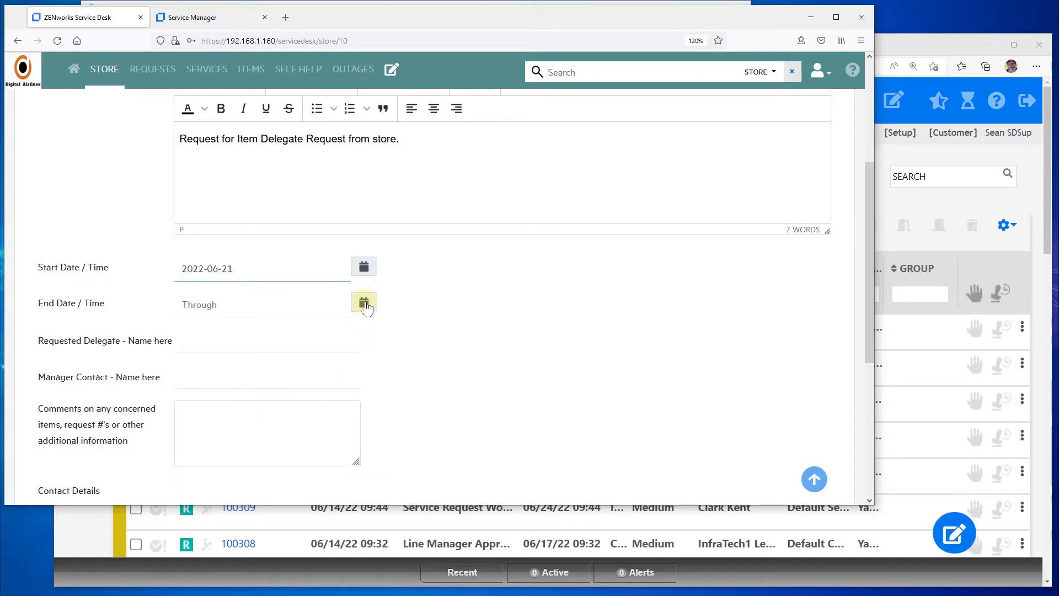
click(363, 302)
click(322, 260)
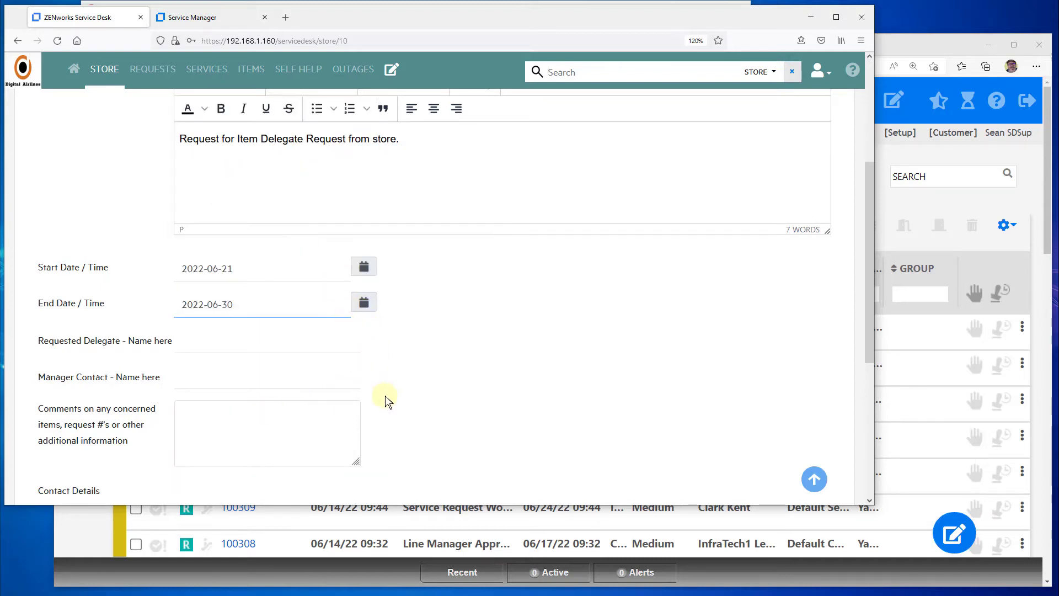
Fill in the requested delegate's and manager contact's names, and enter the comment "Look at Request 100314 for Printer paper"
scroll(386, 398, down, 2)
click(202, 274)
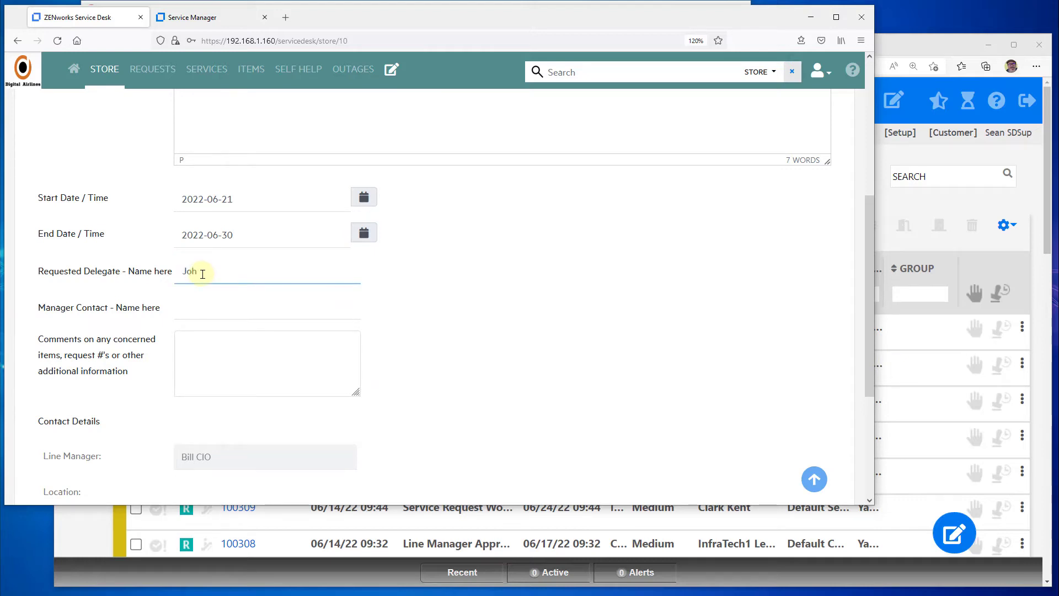
click(215, 310)
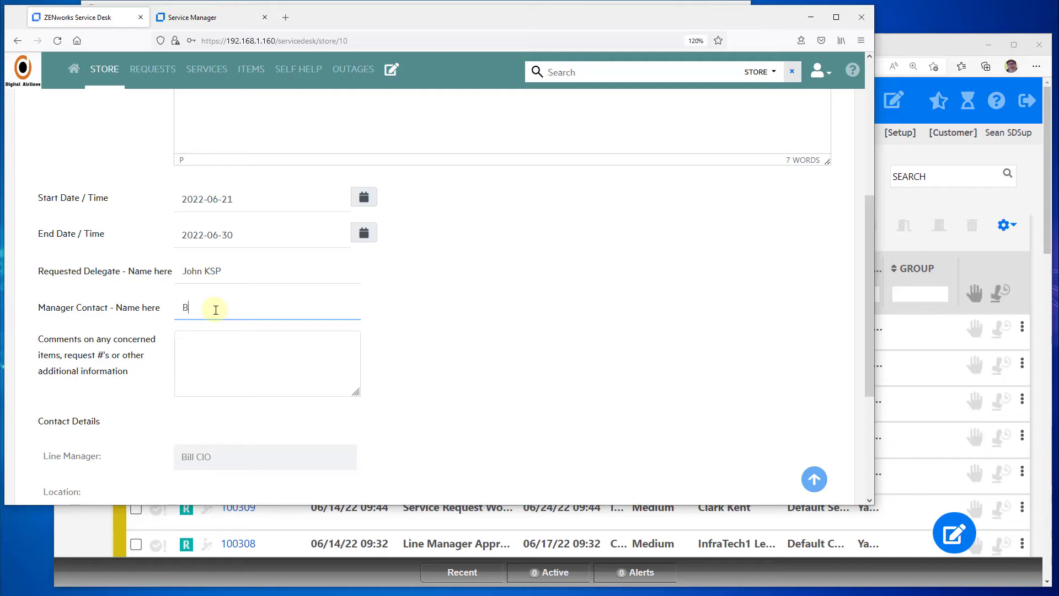
click(215, 349)
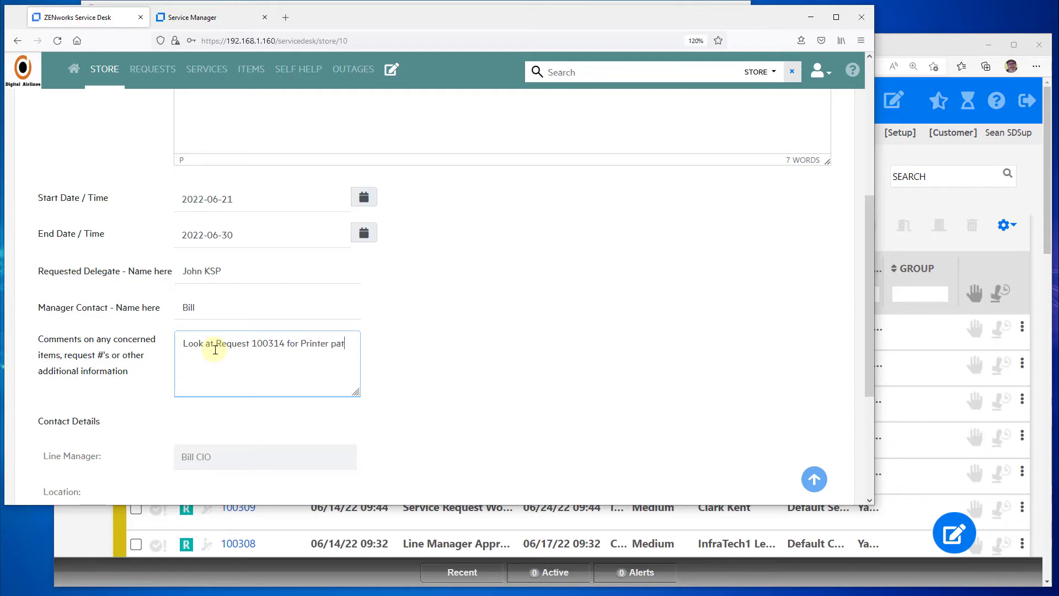
text(r)
Check the remaining contact details and attachment area, and submit the delegate request
scroll(323, 386, down, 3)
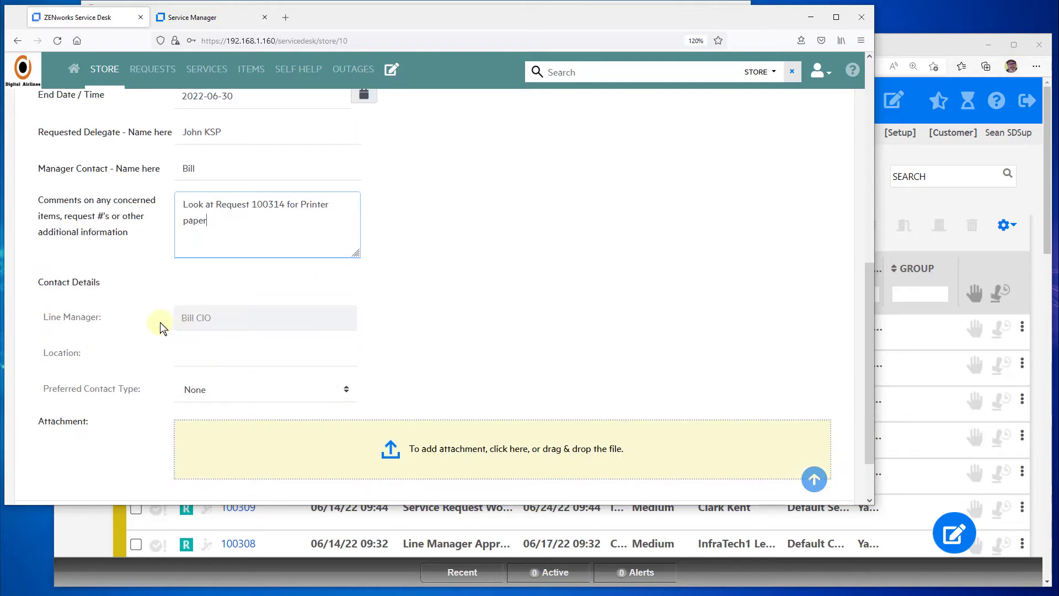
scroll(265, 466, down, 2)
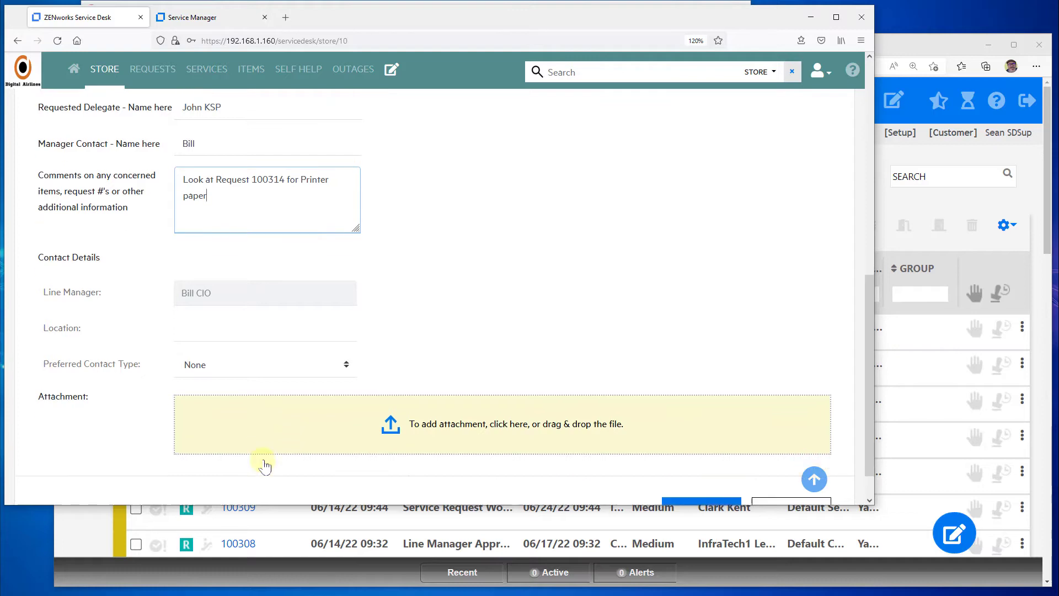
click(700, 467)
Open the customer's request list and expand the new delegate request to see its details and assigned technician
drag(62, 96, 100, 97)
click(150, 69)
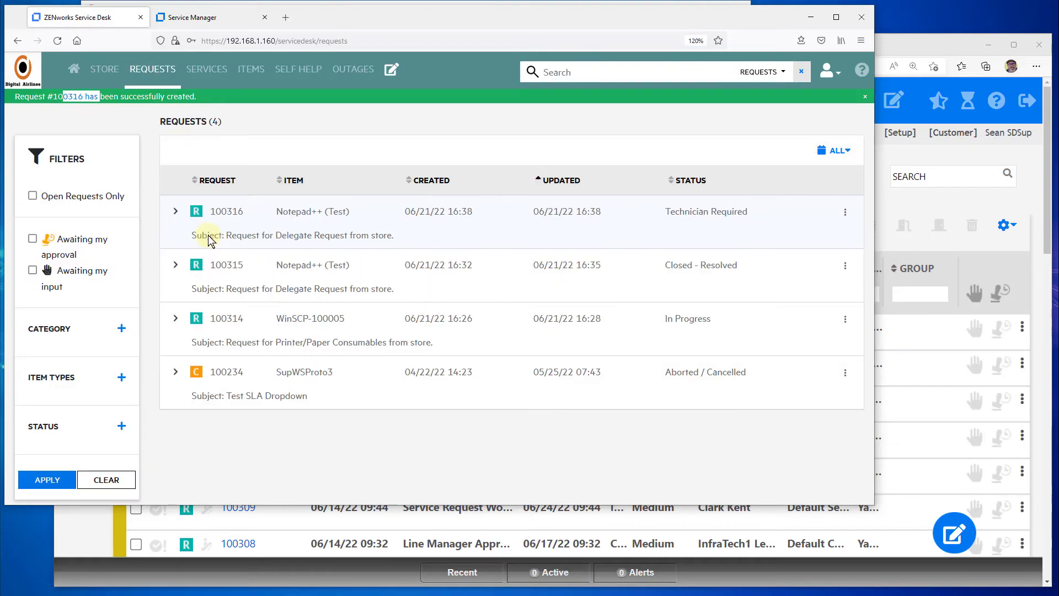
click(223, 219)
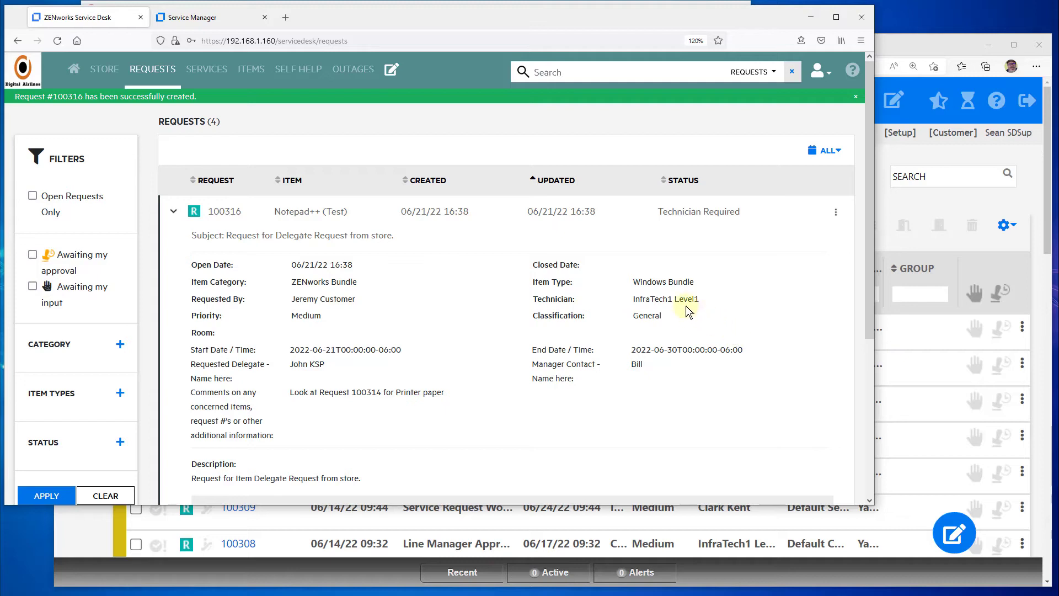
drag(682, 300, 640, 299)
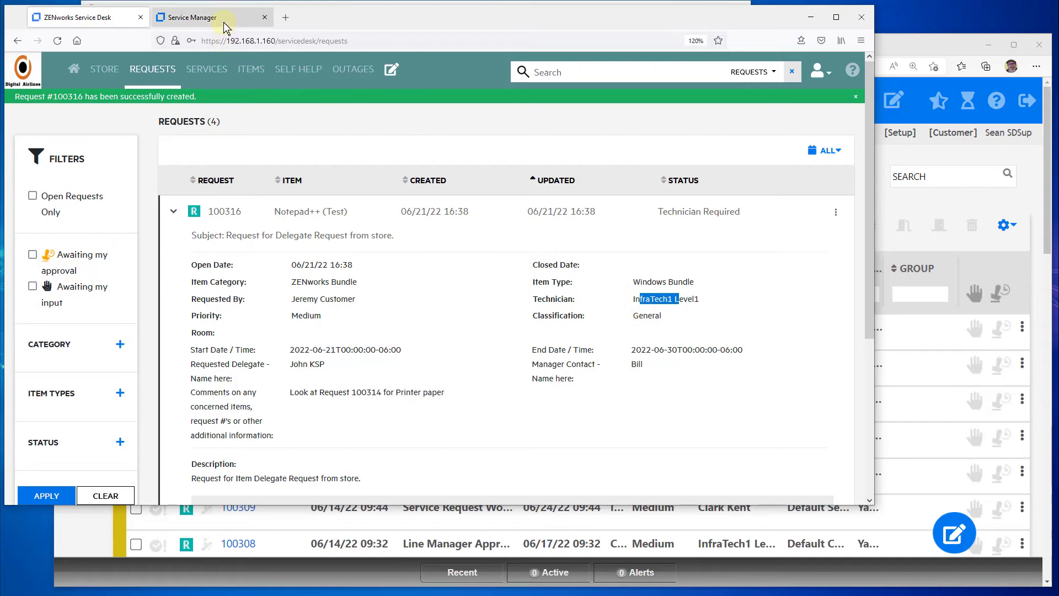
Switch to the technician's Service Manager session, reload the request list and open the new delegate request
click(190, 18)
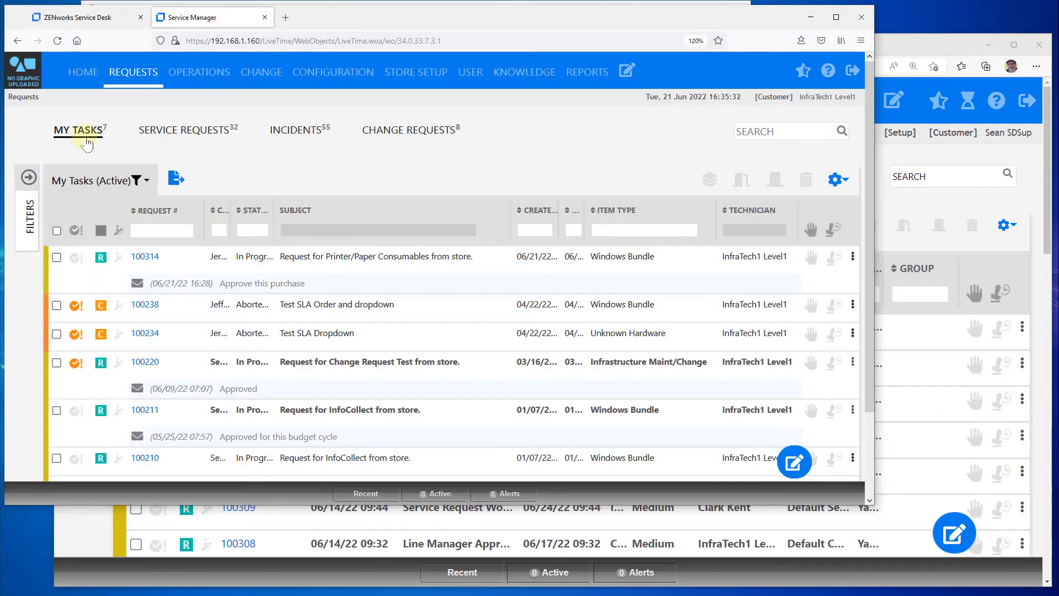
click(131, 72)
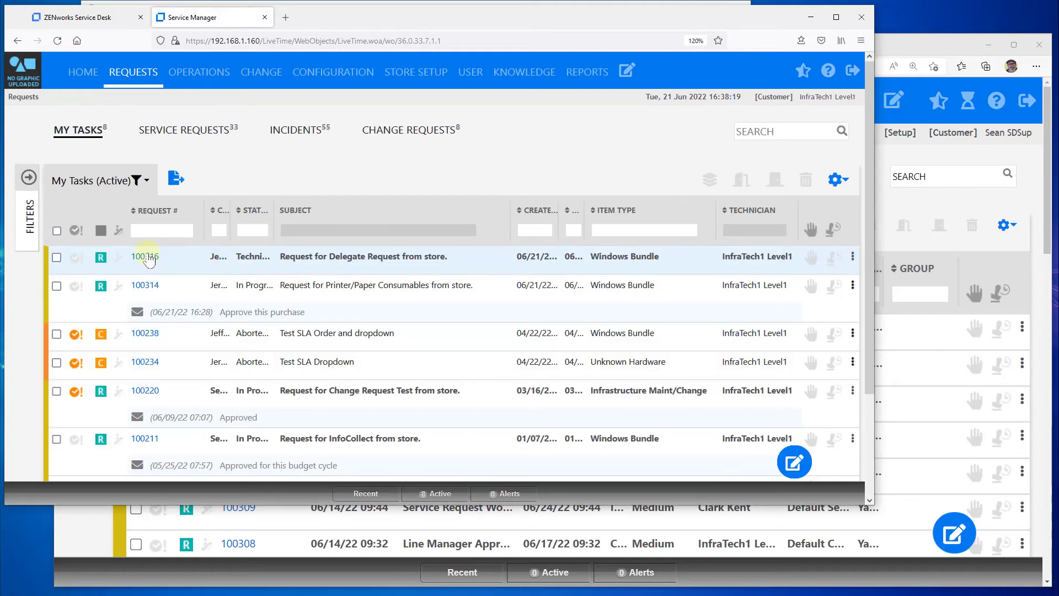
click(147, 258)
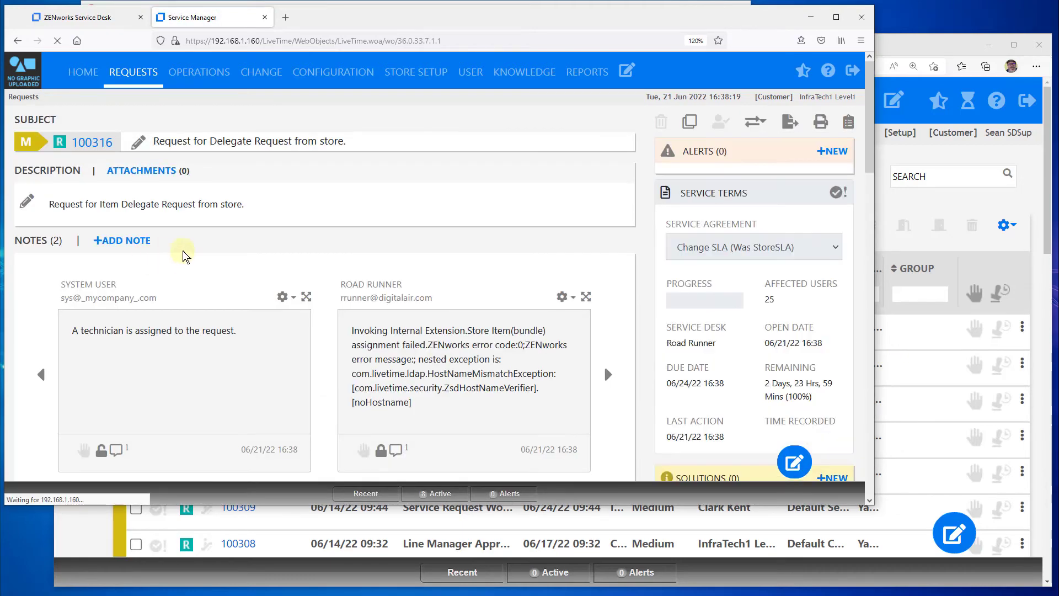
Review the delegate request's general information, store details, additional details, notifications and escalation settings
scroll(276, 251, down, 7)
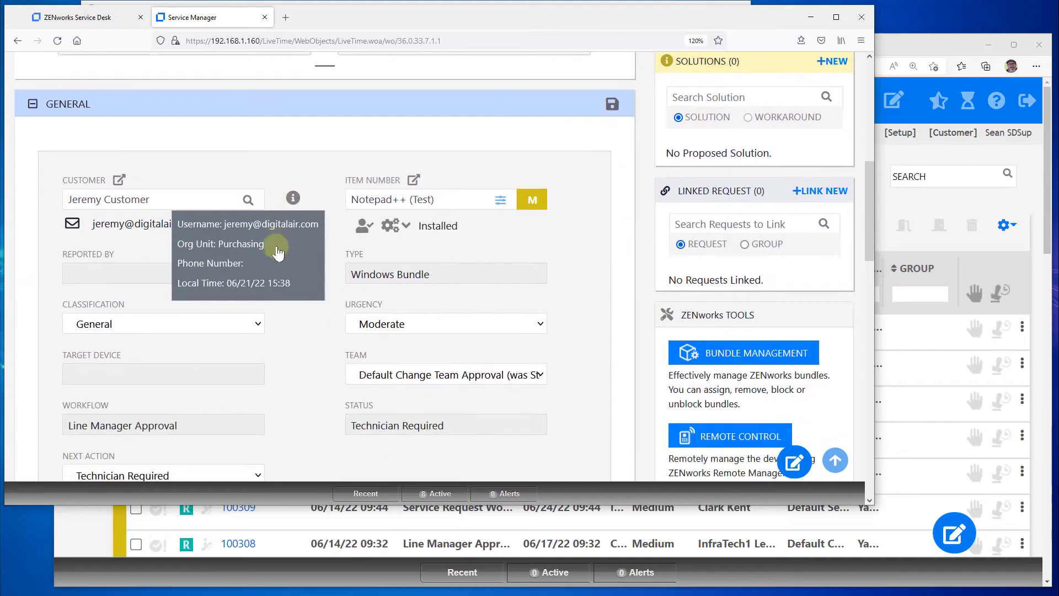
scroll(279, 252, down, 1)
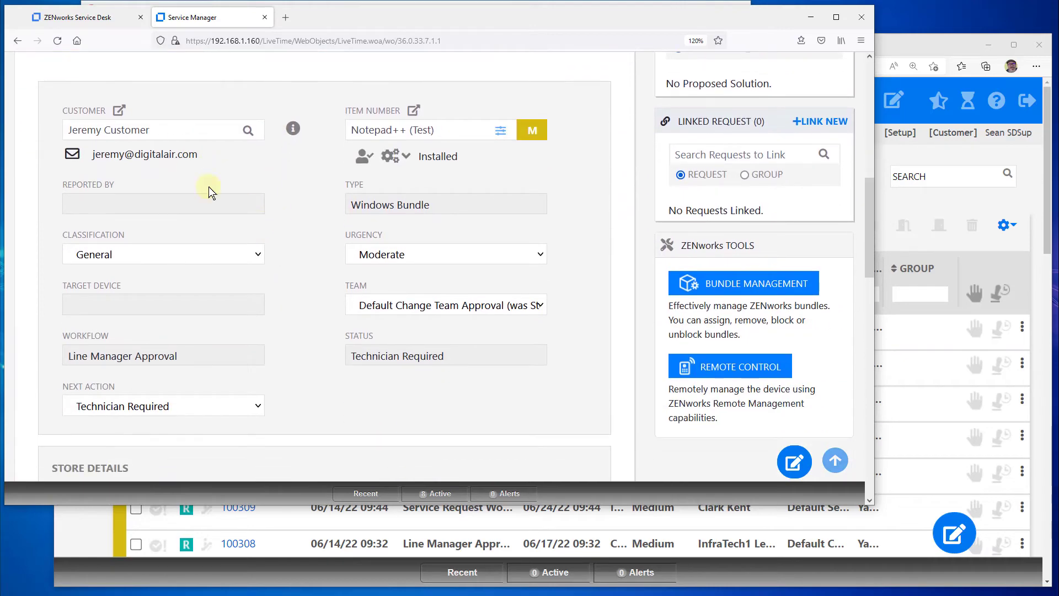
scroll(255, 323, down, 4)
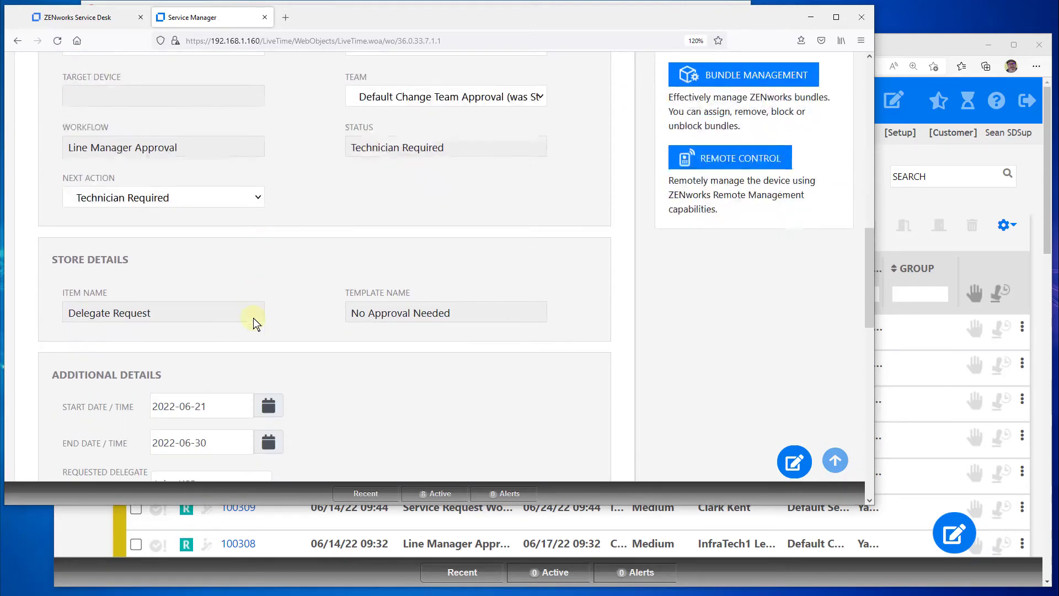
drag(151, 245, 75, 248)
scroll(285, 315, down, 2)
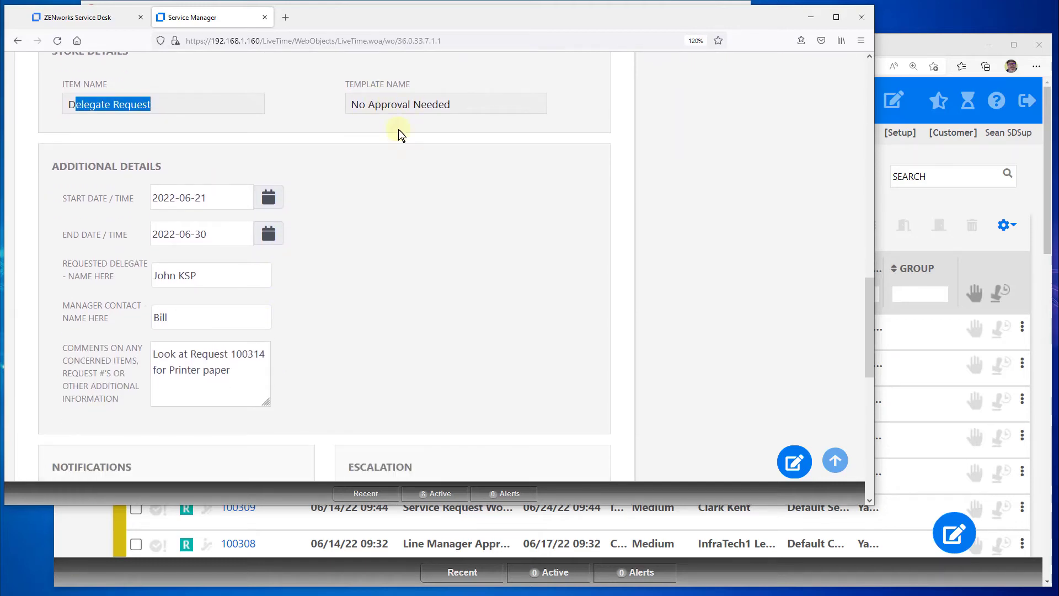
drag(238, 277, 148, 278)
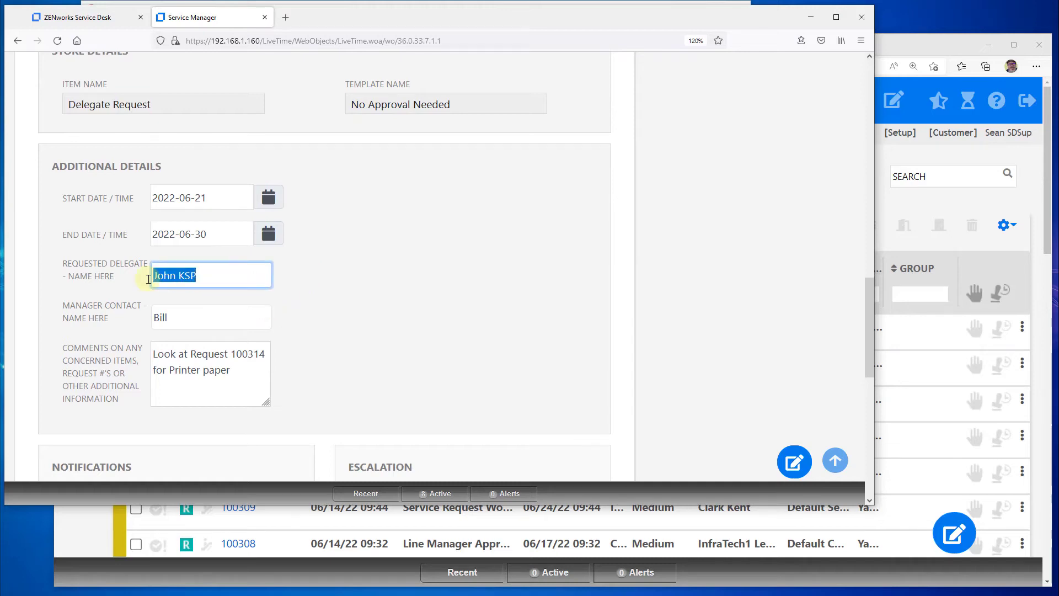
scroll(390, 303, down, 2)
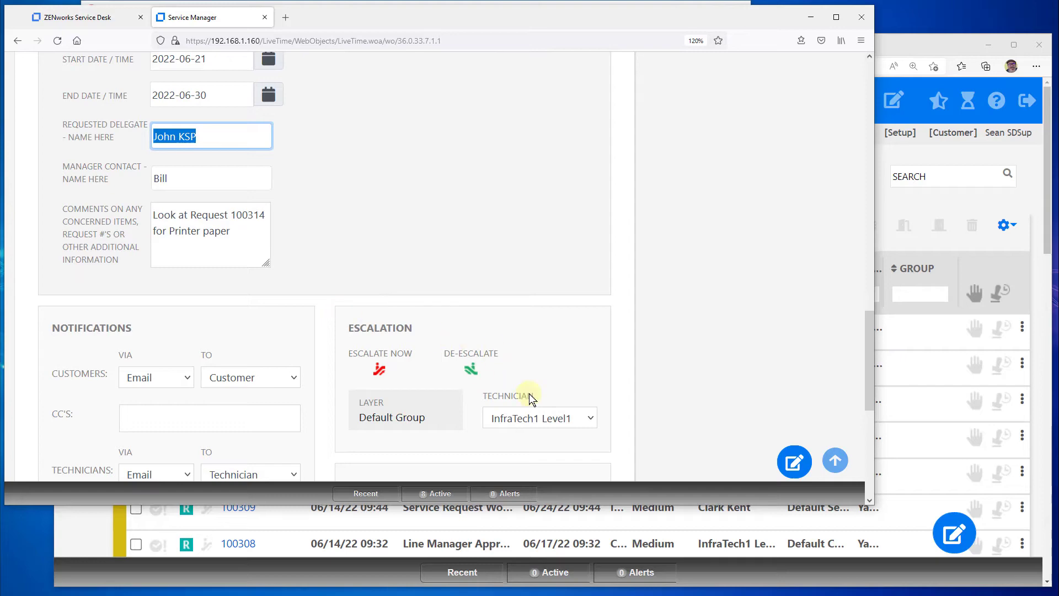
scroll(528, 389, down, 2)
Set the delegate request's next action to In Progress and save the request
scroll(526, 380, up, 1)
scroll(524, 373, up, 6)
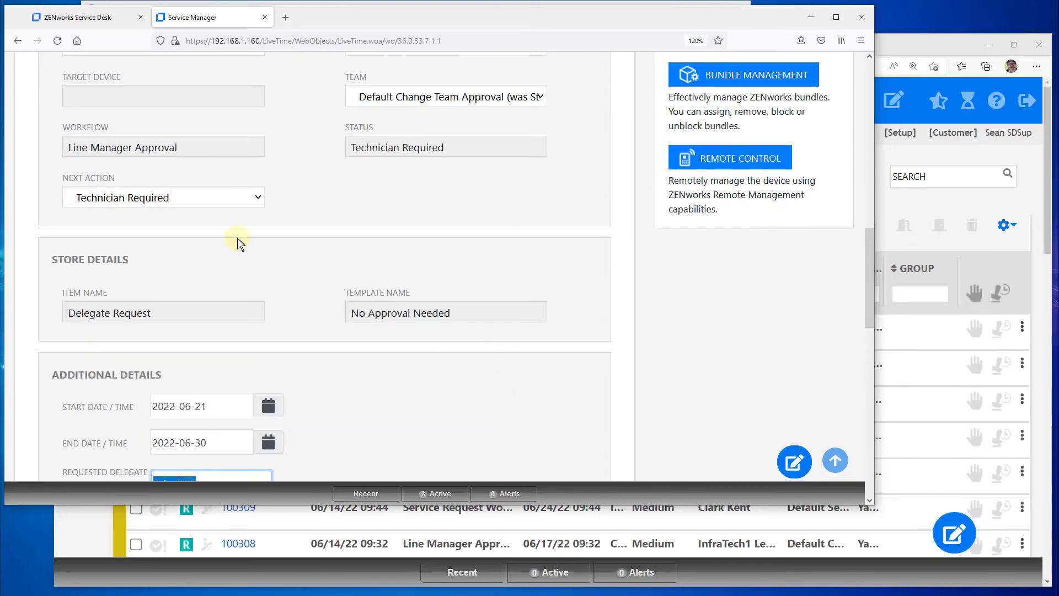
click(257, 200)
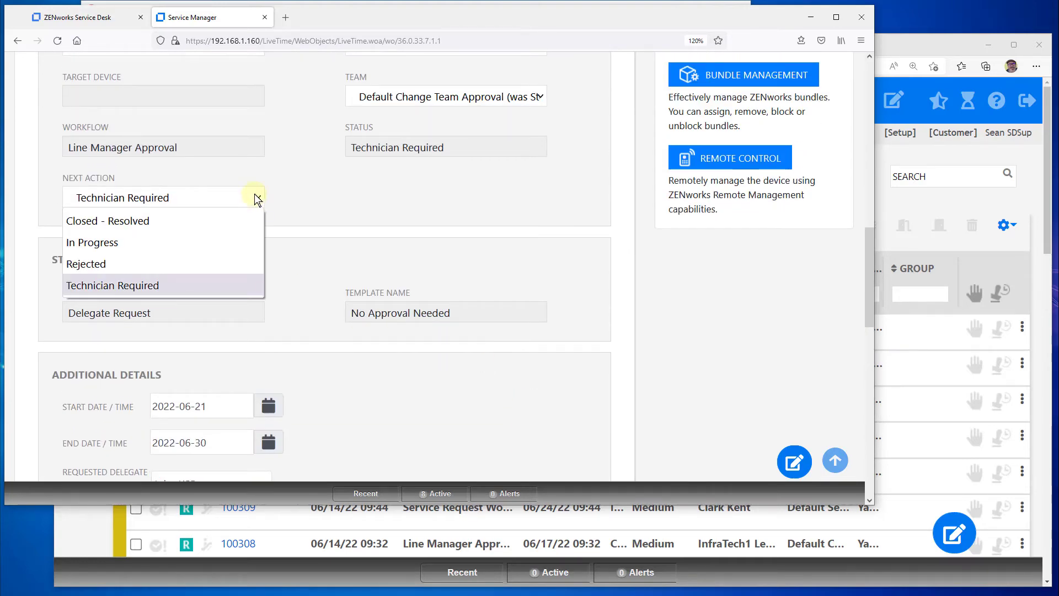
click(243, 244)
scroll(496, 261, up, 4)
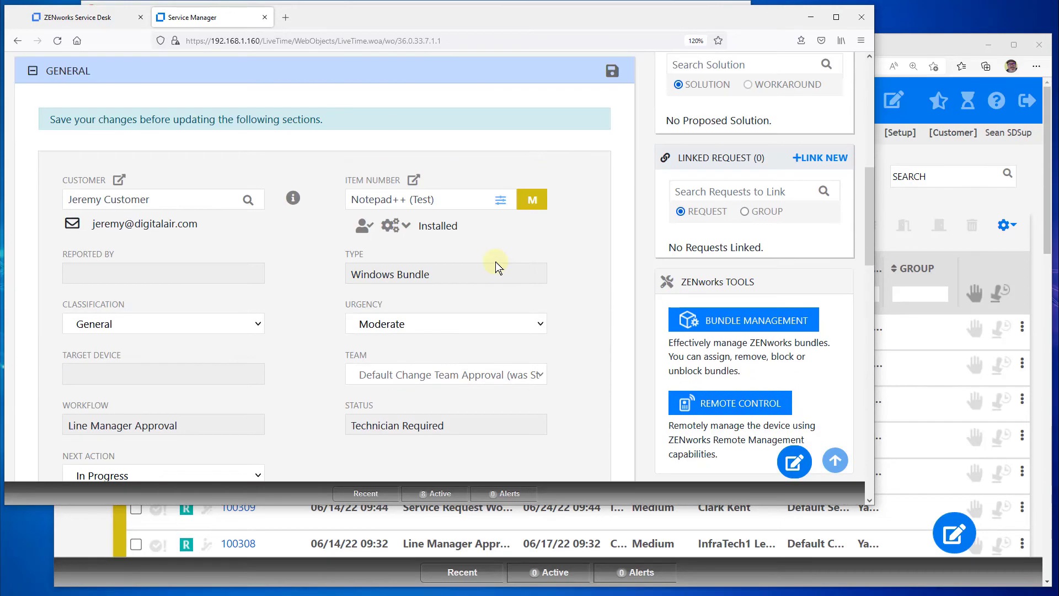
scroll(495, 262, up, 5)
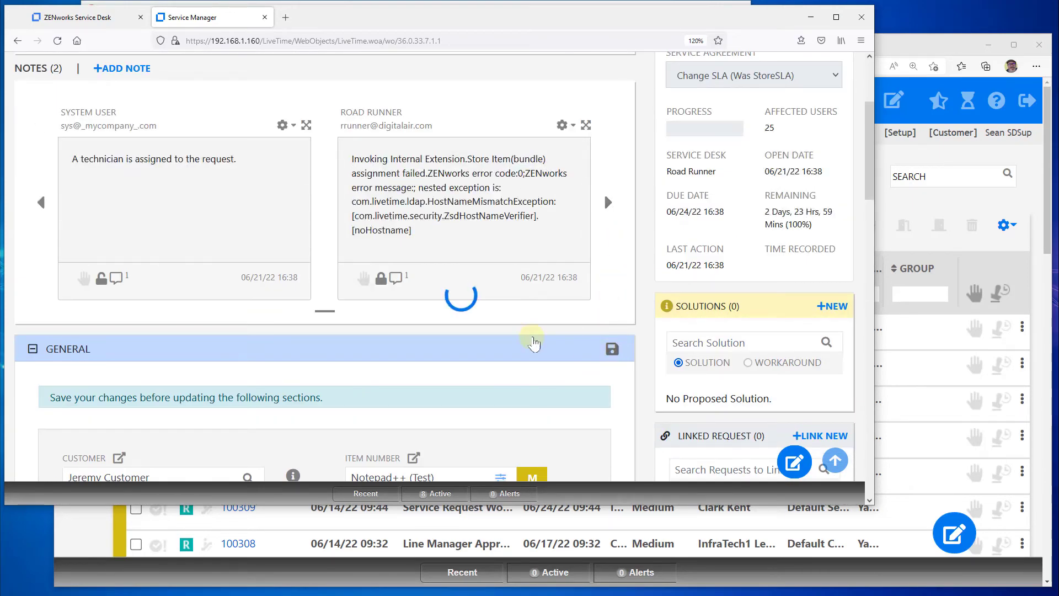
scroll(407, 296, down, 12)
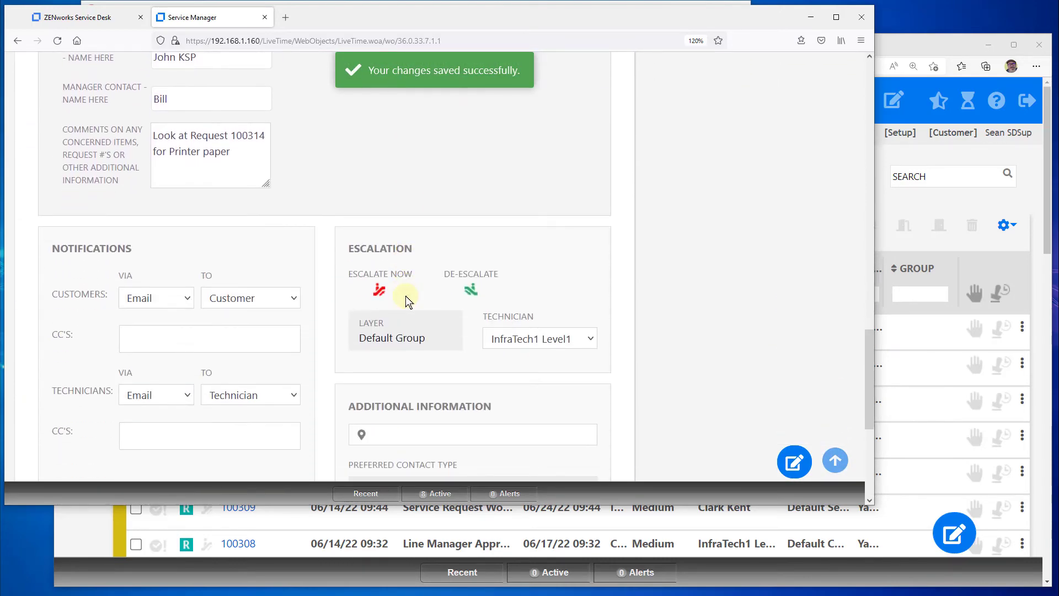
Find the requesting customer in the user list and open that customer's contact information for editing
scroll(427, 260, up, 10)
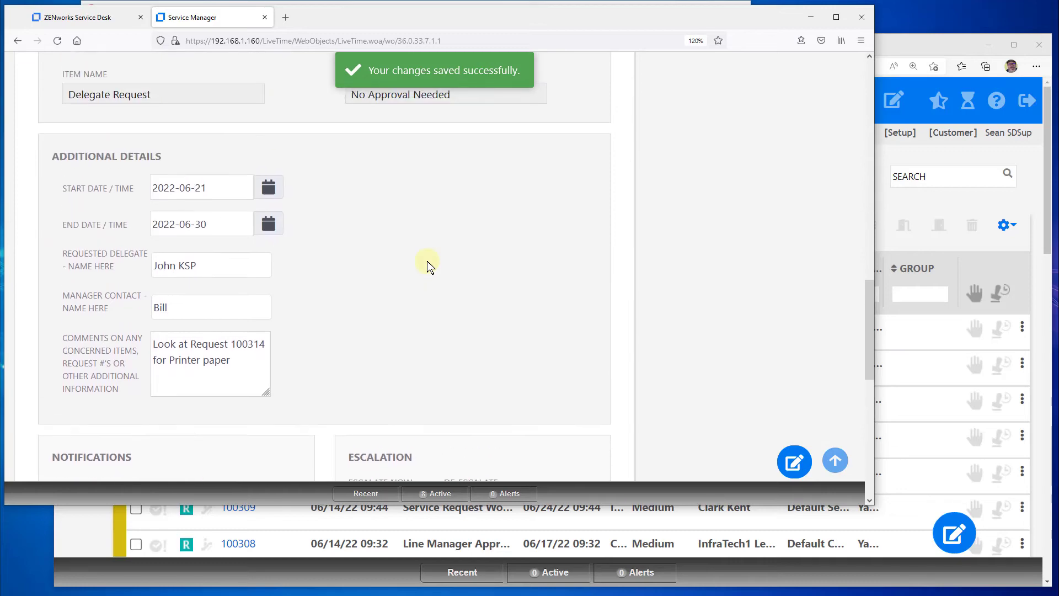
scroll(428, 261, up, 8)
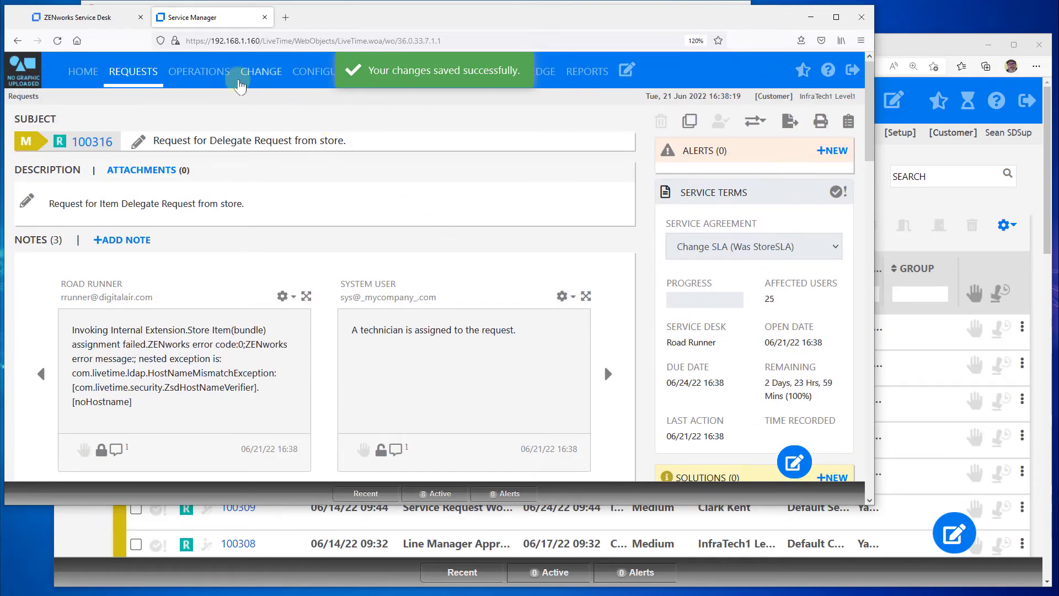
click(468, 76)
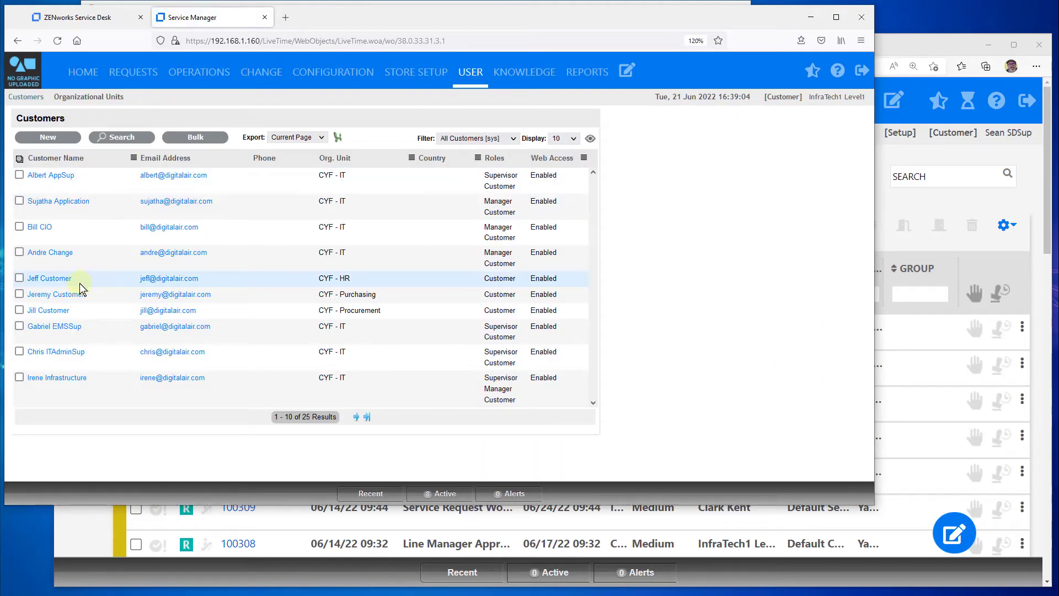
click(56, 295)
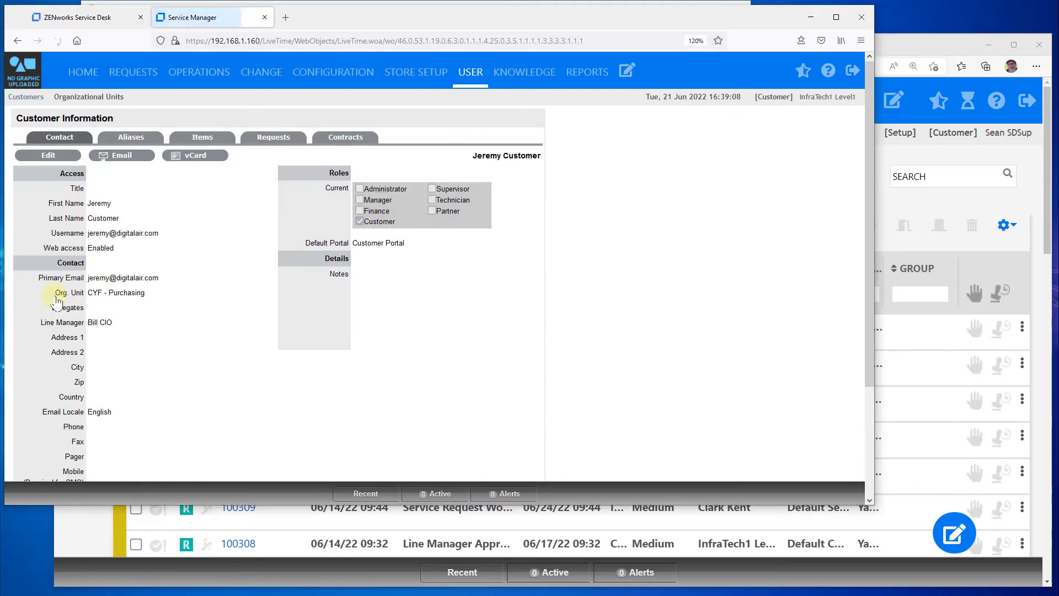
click(48, 155)
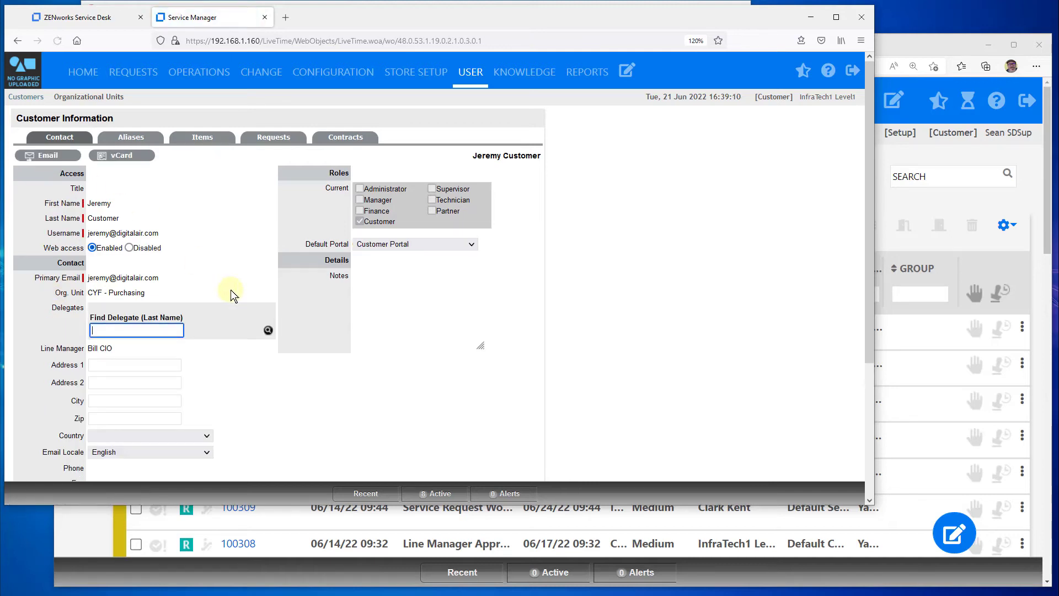
Search the available delegates, add the requested person as the customer's delegate, and save the customer record
click(268, 331)
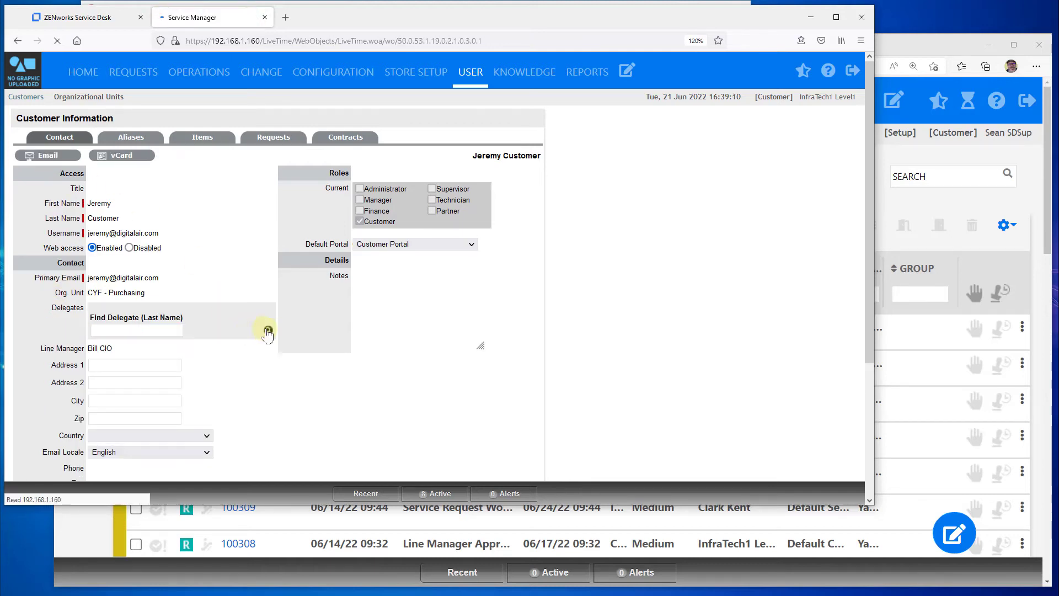
scroll(214, 375, down, 3)
scroll(214, 377, down, 2)
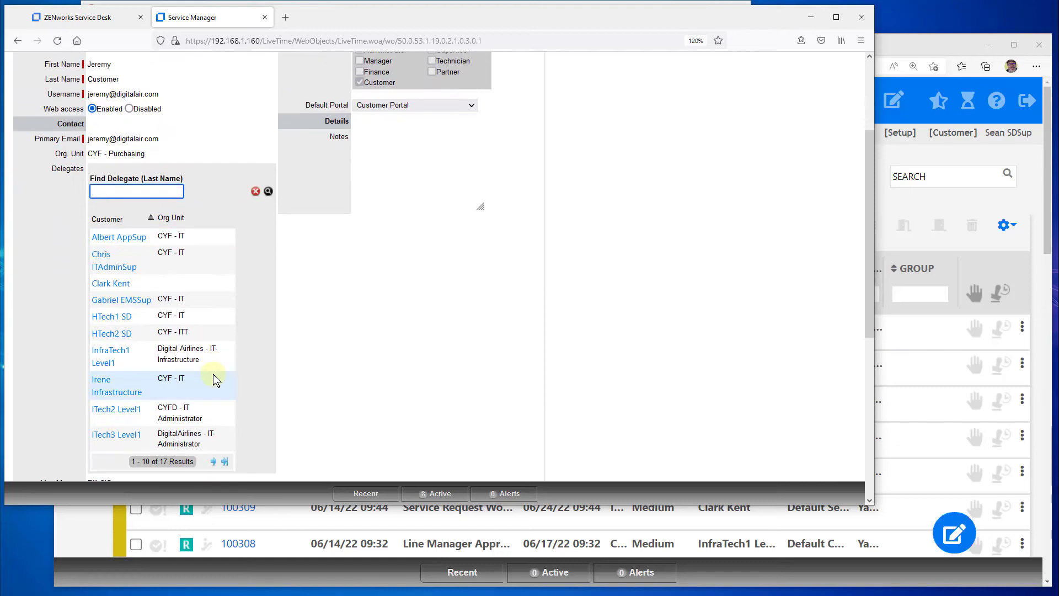
click(213, 460)
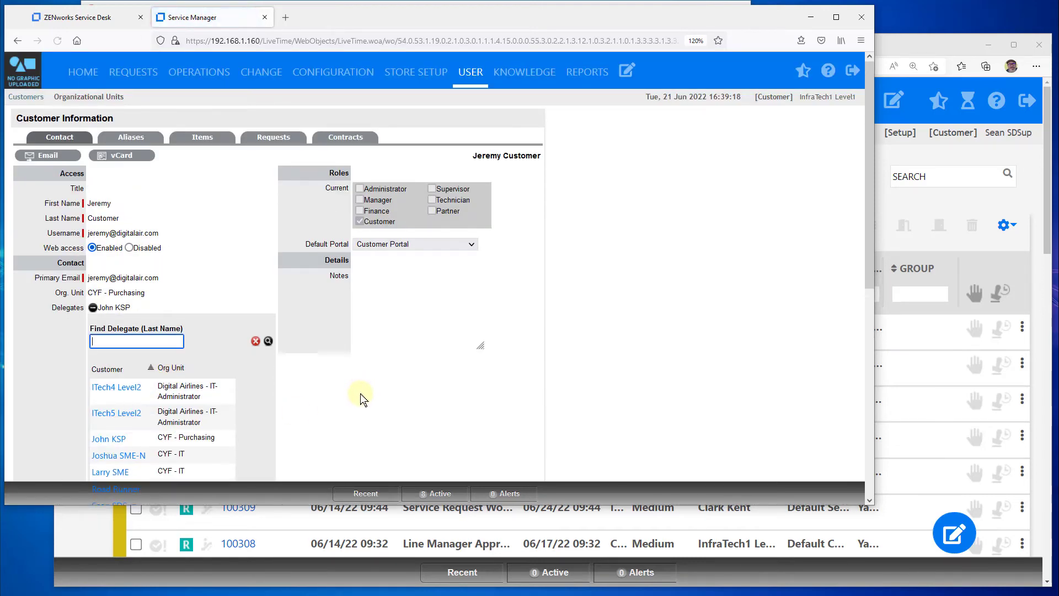
drag(149, 310, 106, 314)
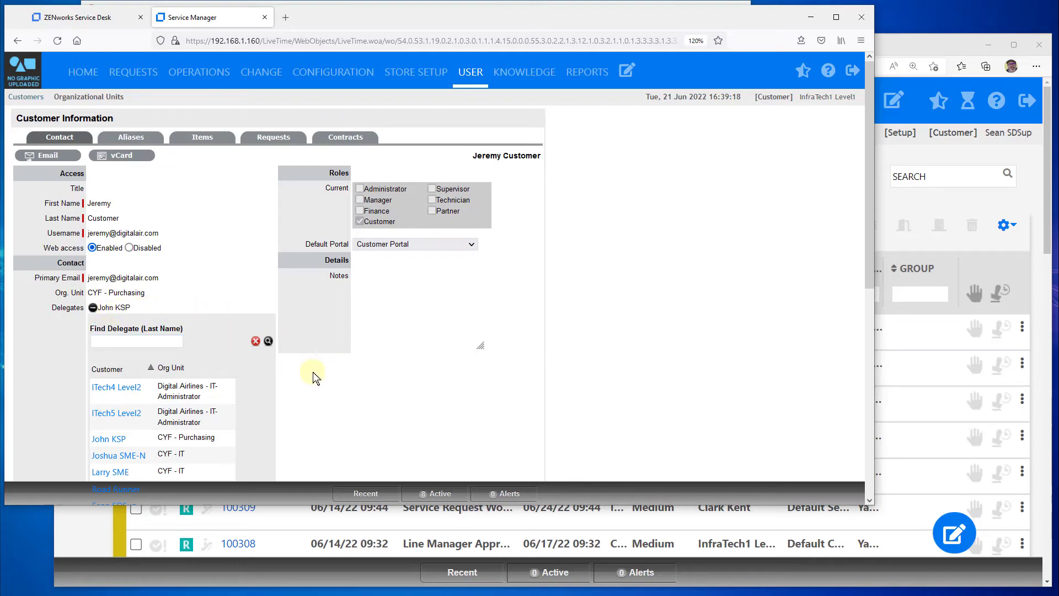
scroll(451, 359, down, 4)
scroll(451, 359, down, 3)
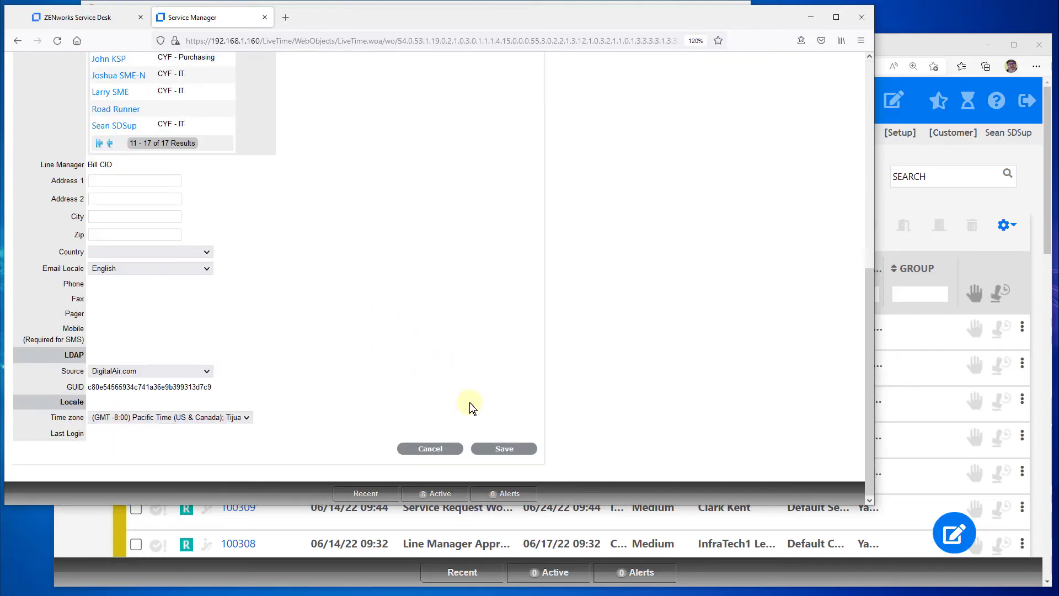
click(499, 450)
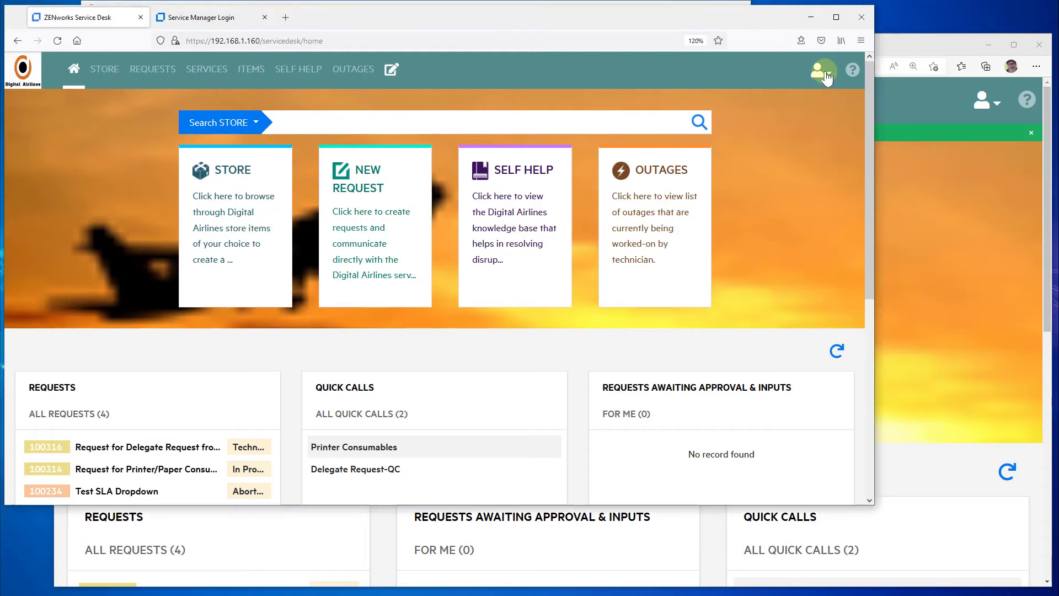
Sign the customer out of the service desk portal, sign in with the delegate's username and password, and save the login in the browser
click(818, 71)
click(786, 124)
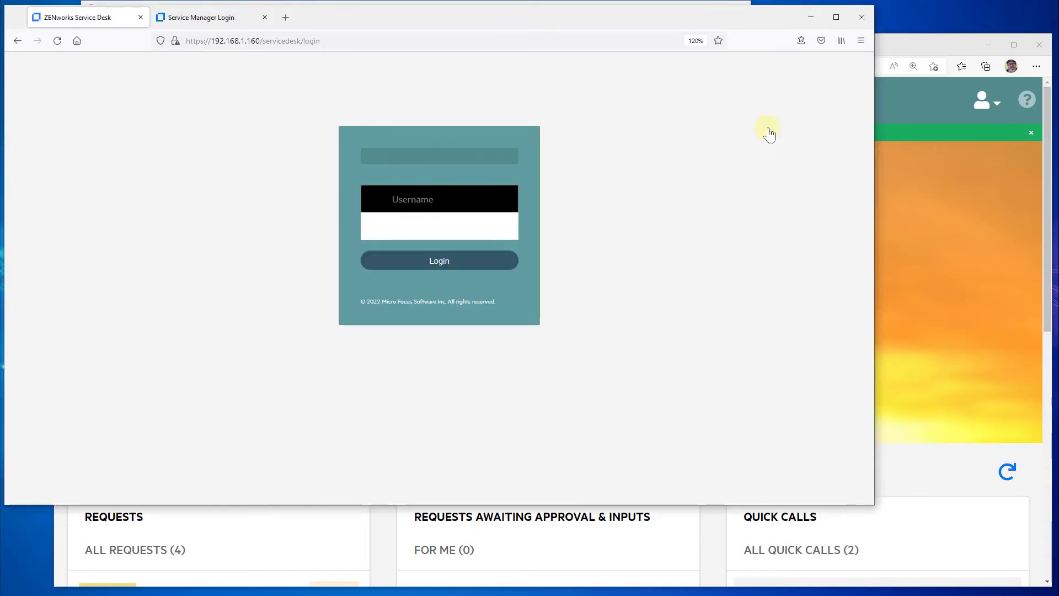
click(409, 327)
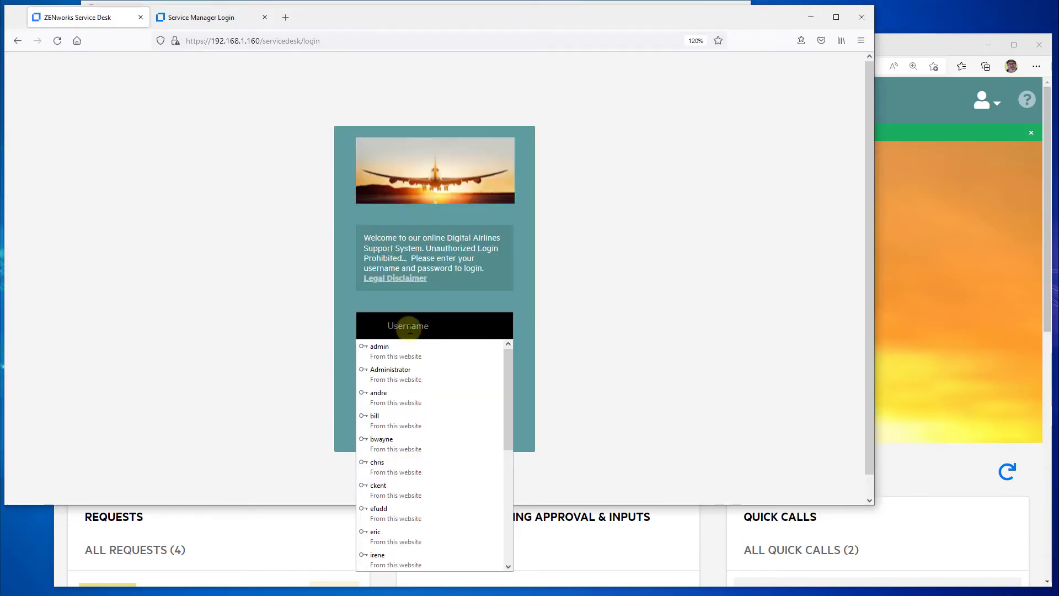
text(john)
click(411, 345)
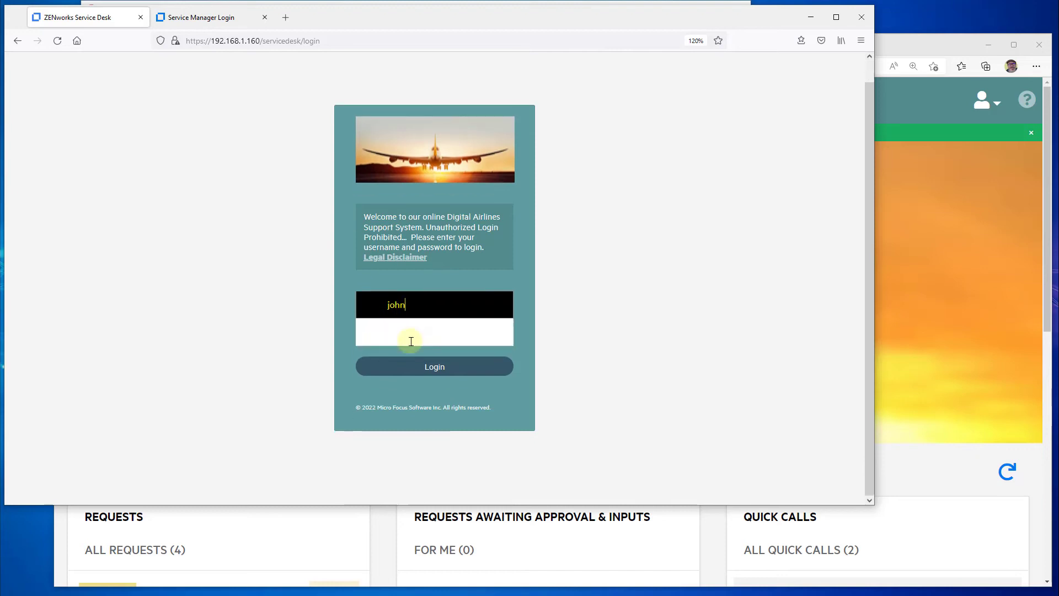
click(414, 332)
text(•••••••••)
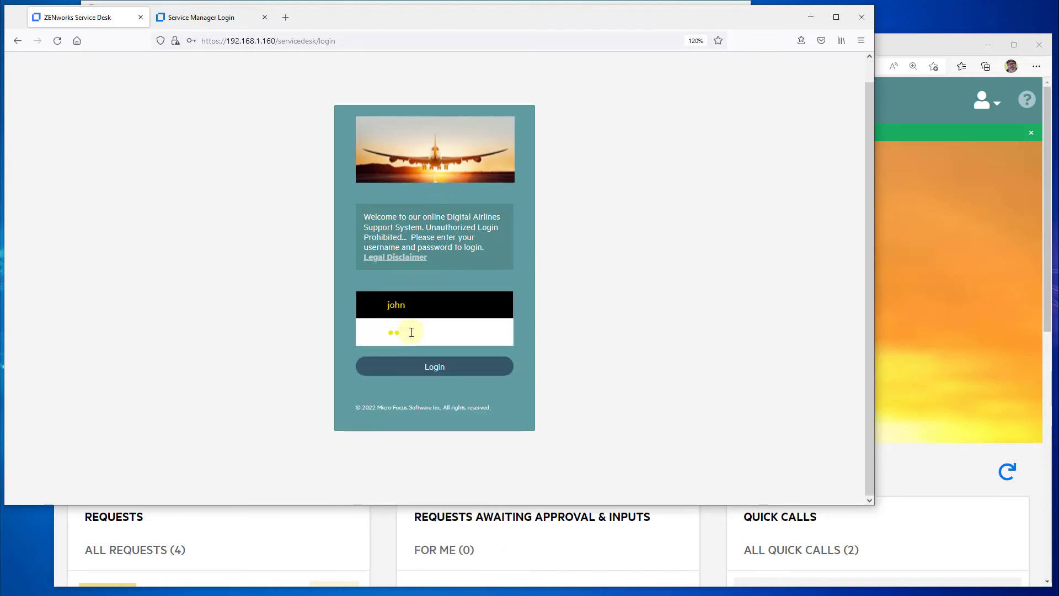
click(430, 368)
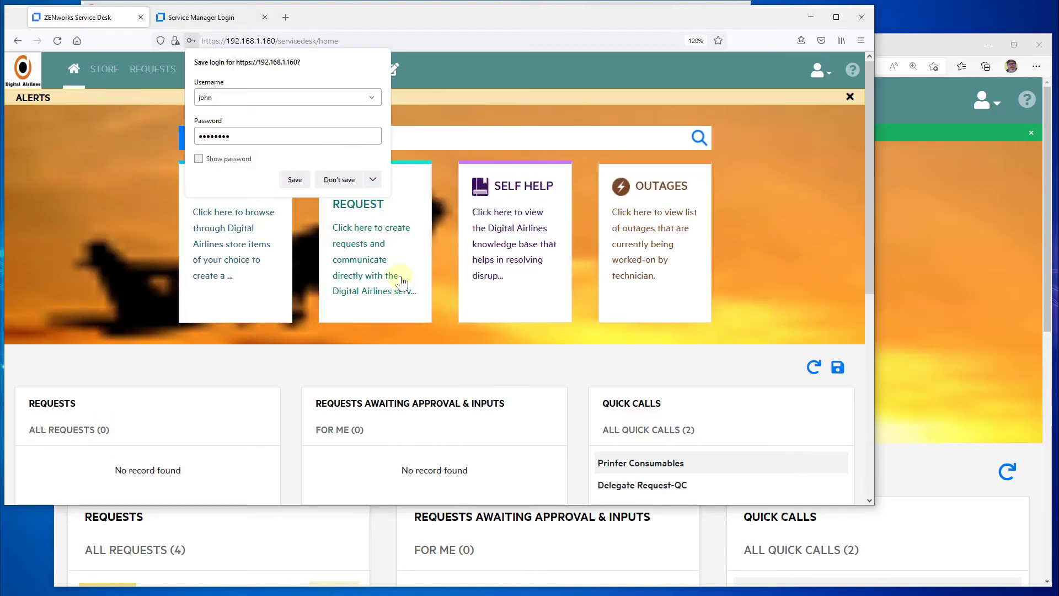
click(294, 179)
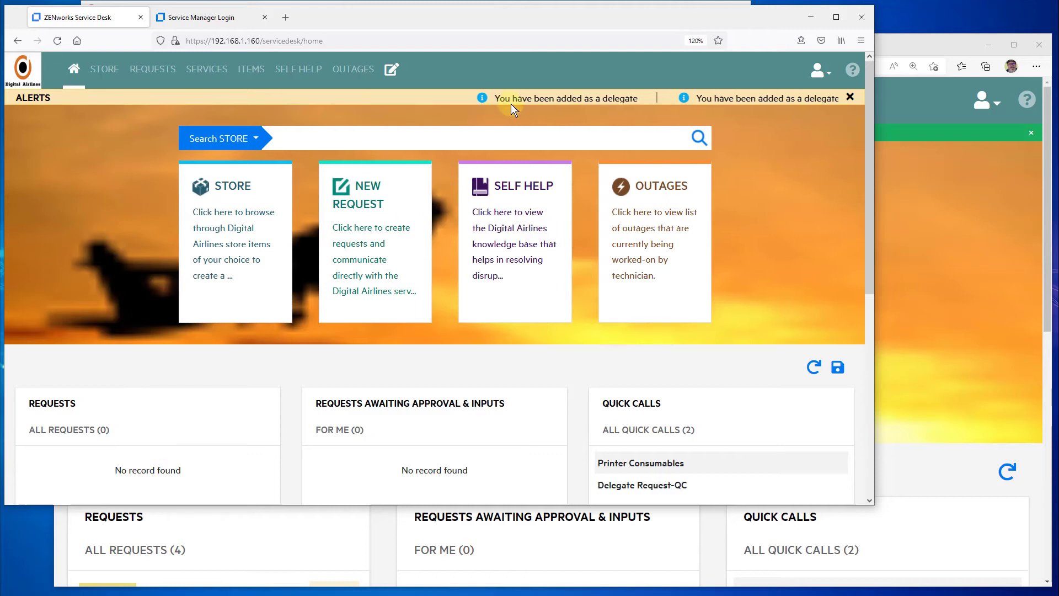
Open the alert about being added as a delegate, check which customer it concerns, and close it
click(518, 102)
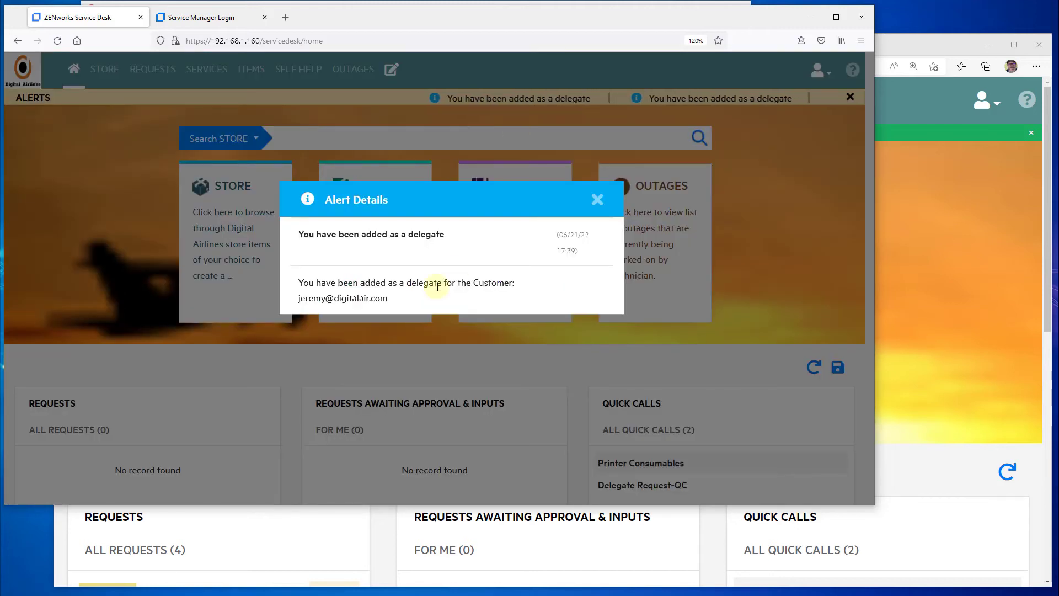
drag(393, 304, 305, 301)
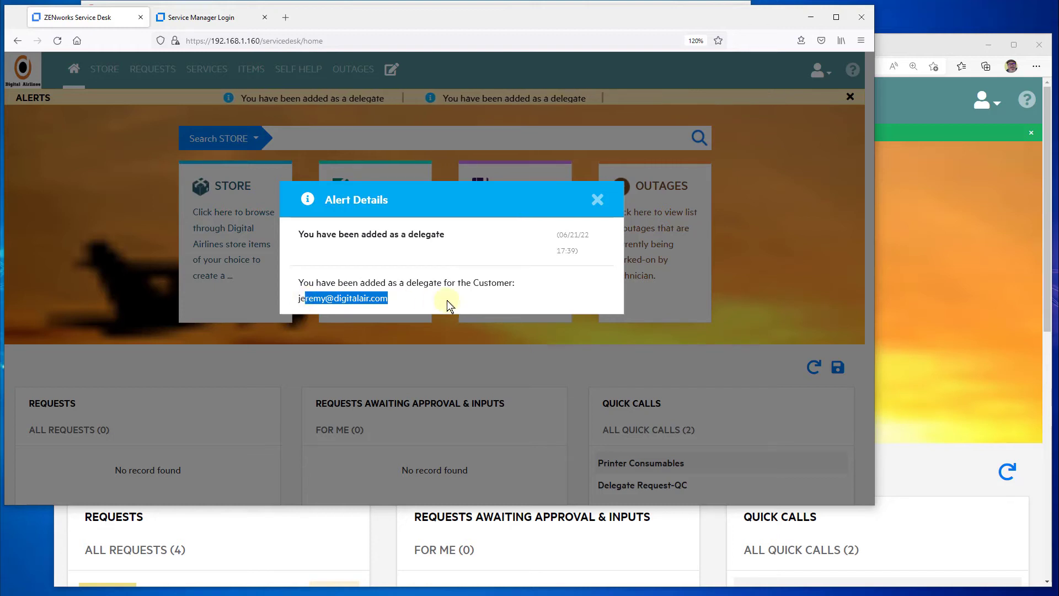
click(597, 202)
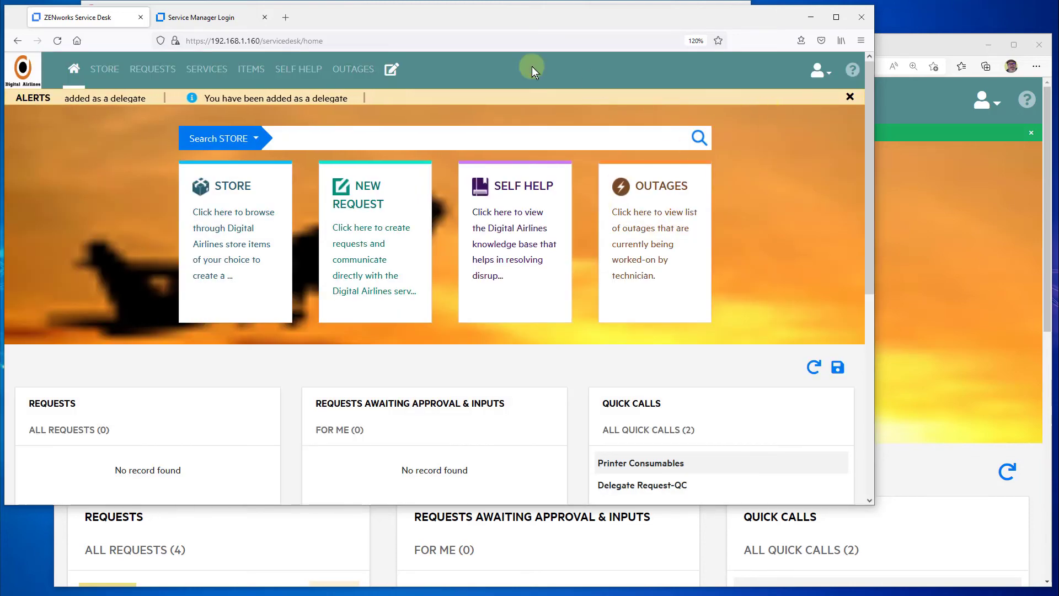
Sign in to Service Manager as the delegate and filter the task list to My Delegate Tasks (Active)
click(225, 22)
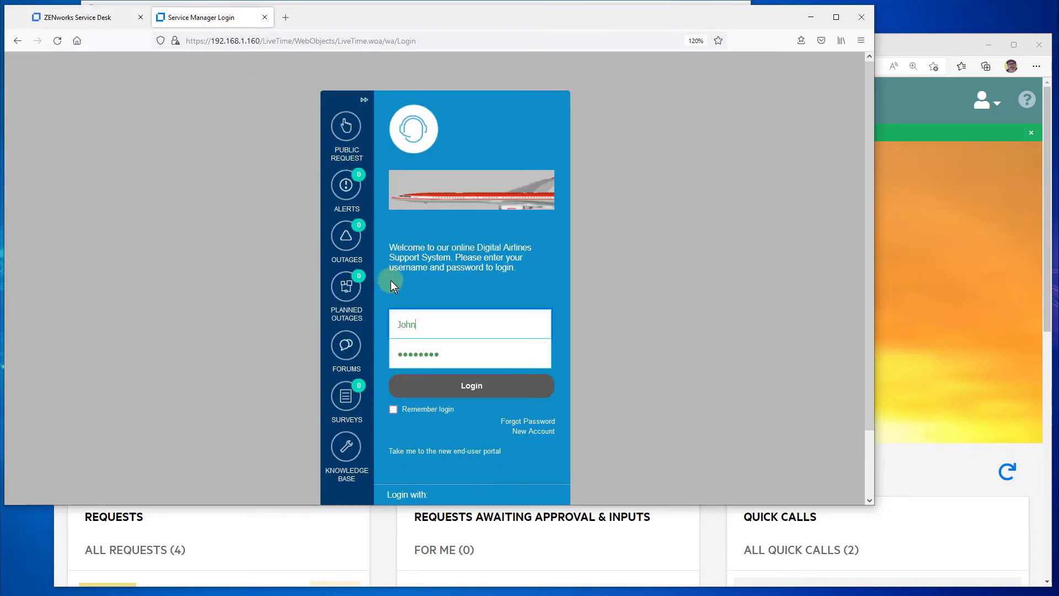
click(445, 395)
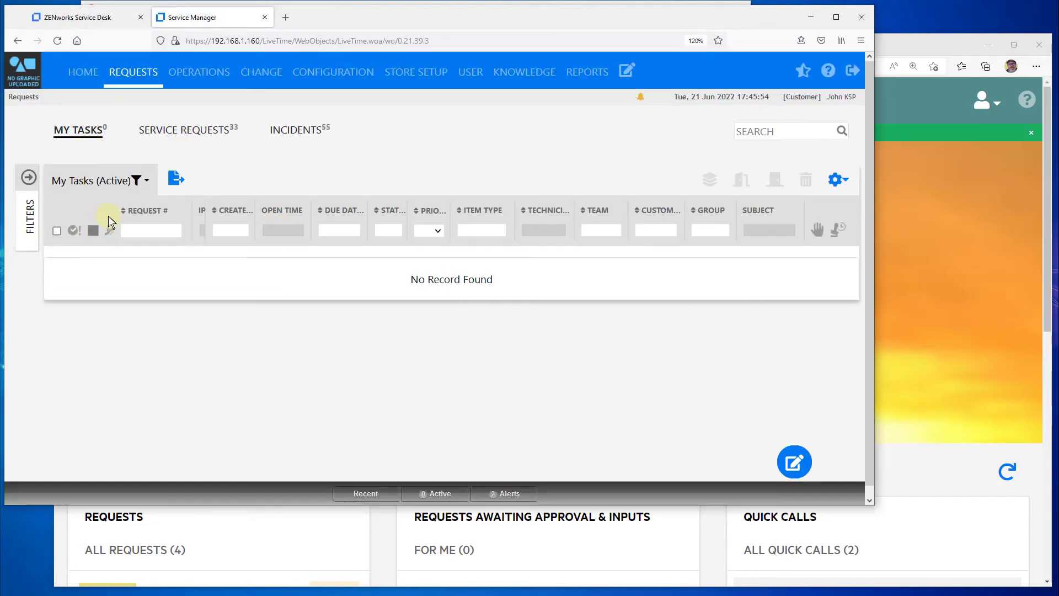
click(146, 182)
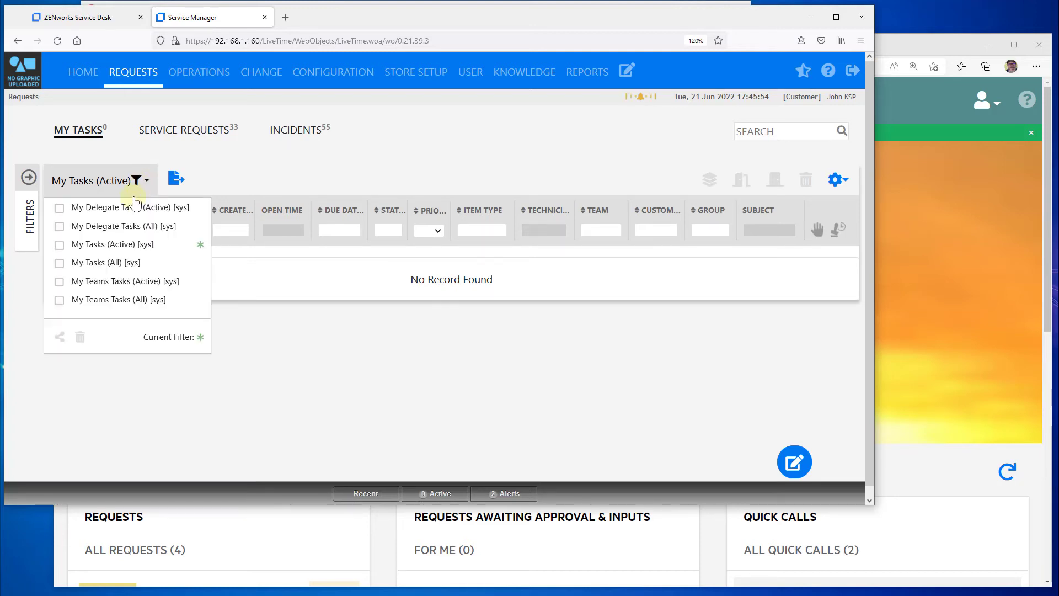
click(191, 208)
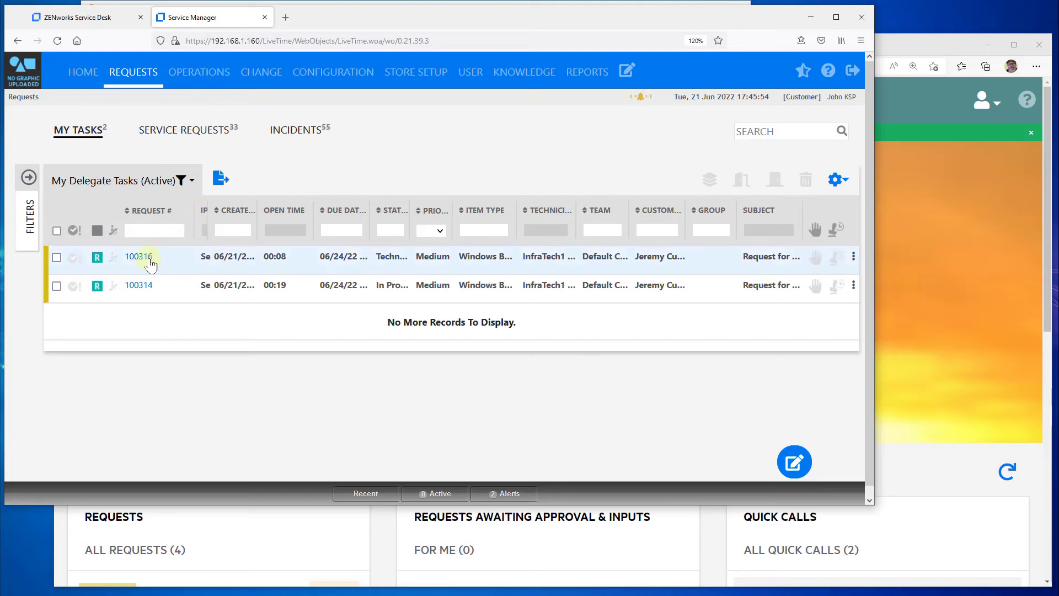
Open the printer/paper consumables request and examine its notes, store details, purchase order, paper options and comments
click(142, 287)
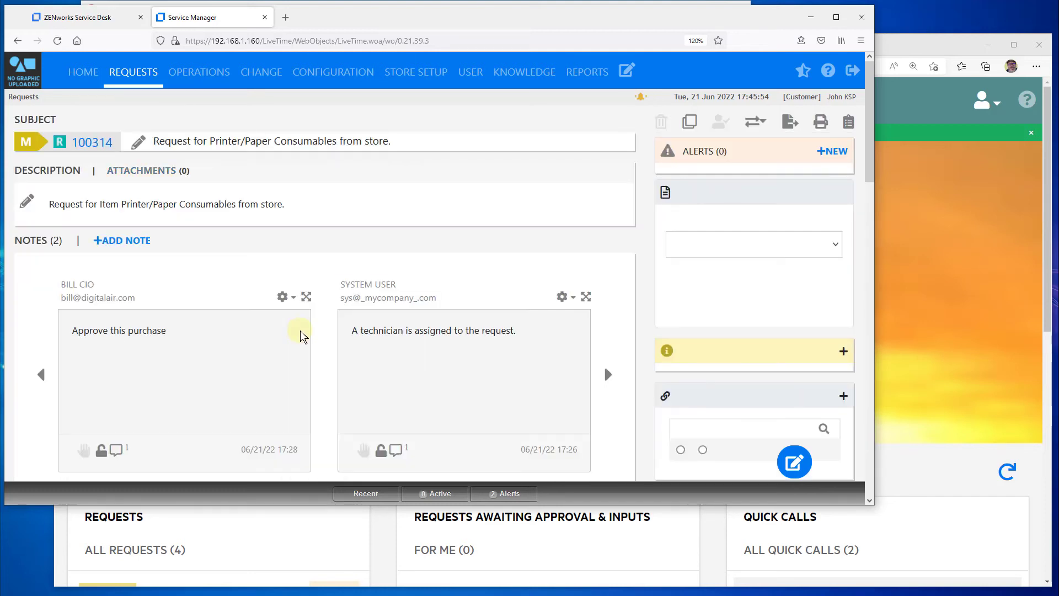
scroll(300, 330, down, 5)
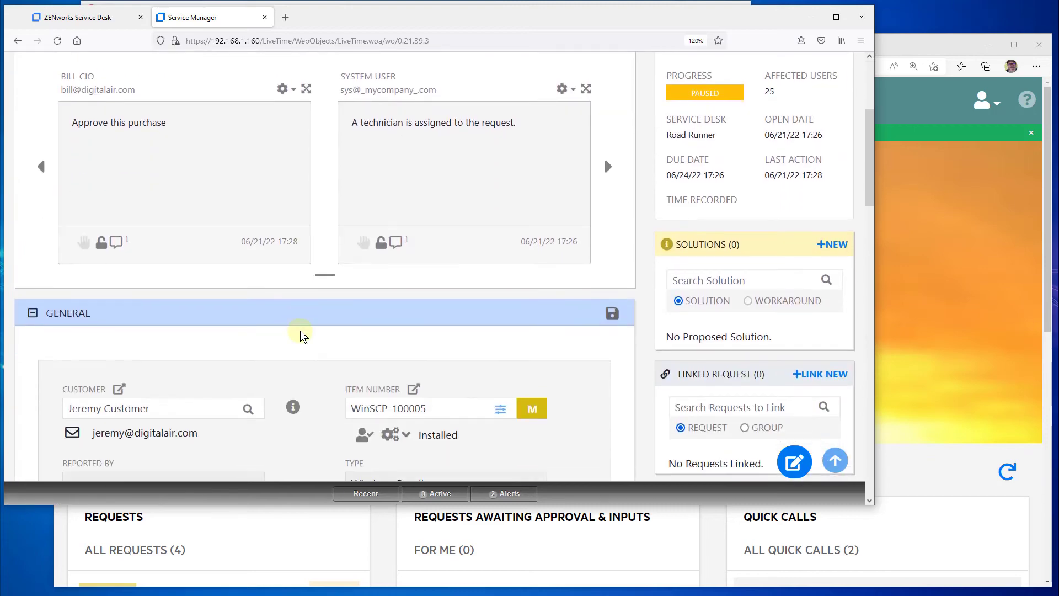
scroll(300, 329, down, 8)
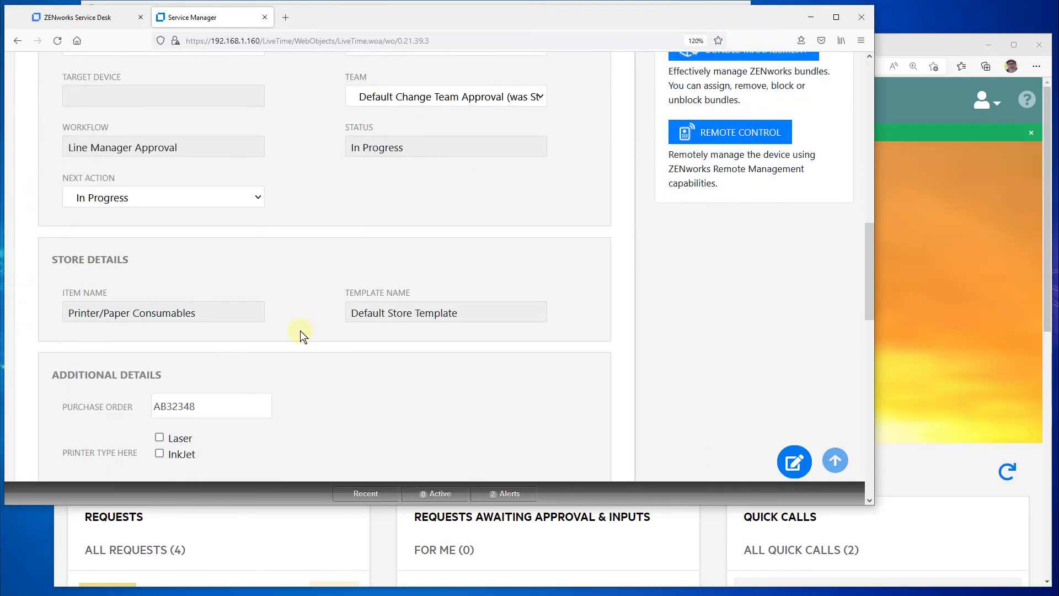
scroll(300, 330, down, 1)
drag(217, 177, 109, 174)
scroll(284, 288, down, 1)
drag(226, 198, 161, 197)
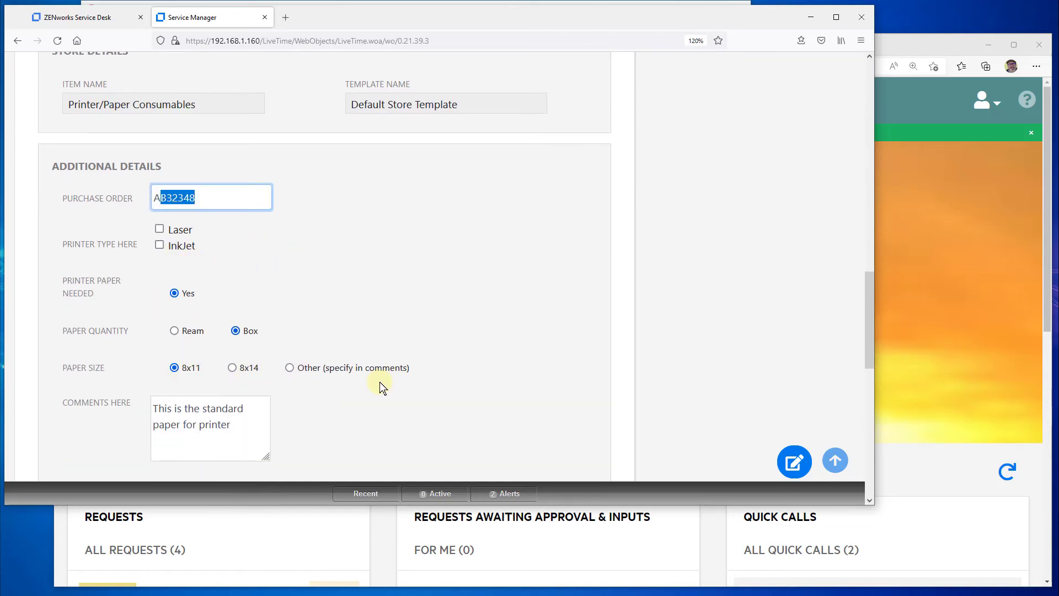
scroll(379, 382, up, 14)
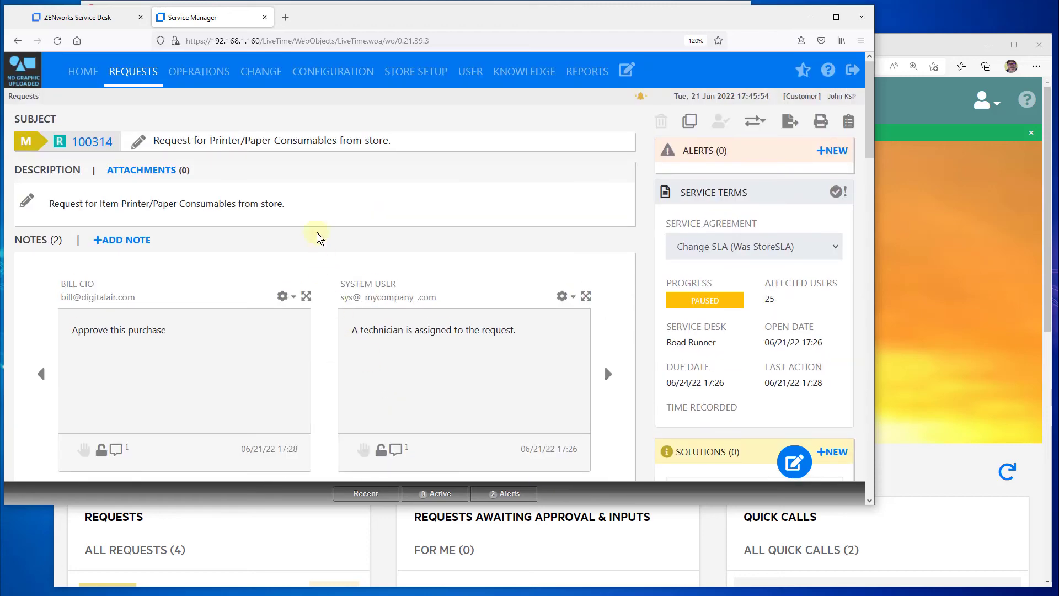
Open the delegate request from the delegate task list and examine its delegate dates, requested delegate, manager contact and comments
click(131, 75)
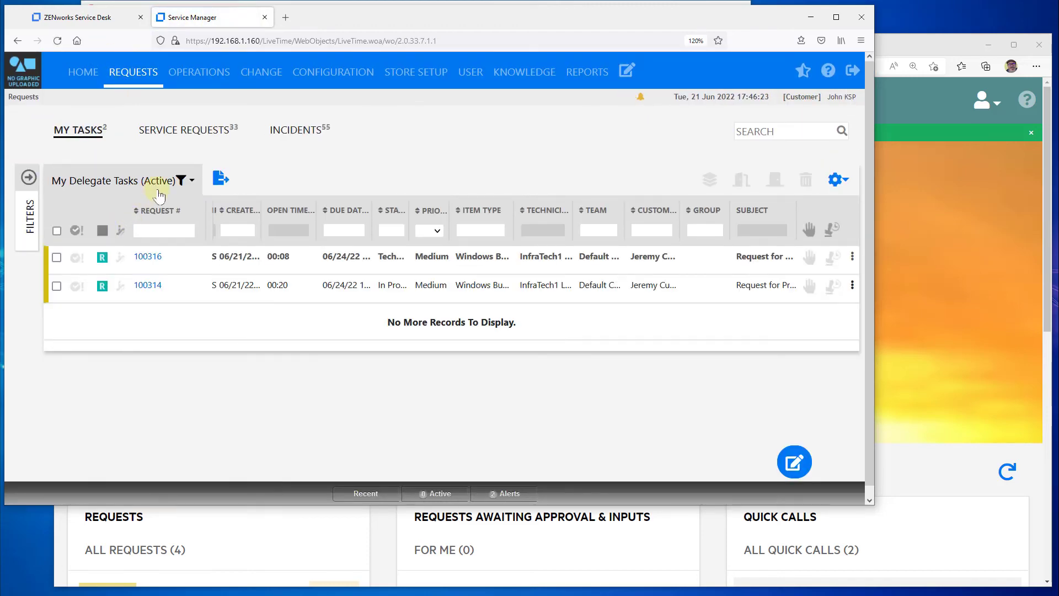
click(148, 257)
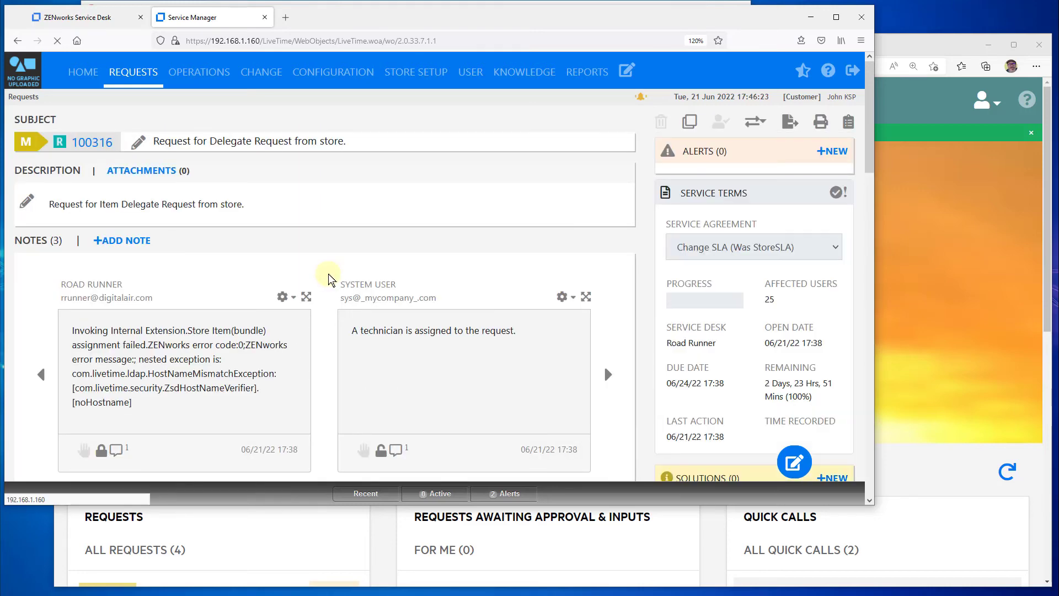
scroll(329, 273, down, 3)
scroll(328, 274, down, 3)
scroll(329, 273, down, 2)
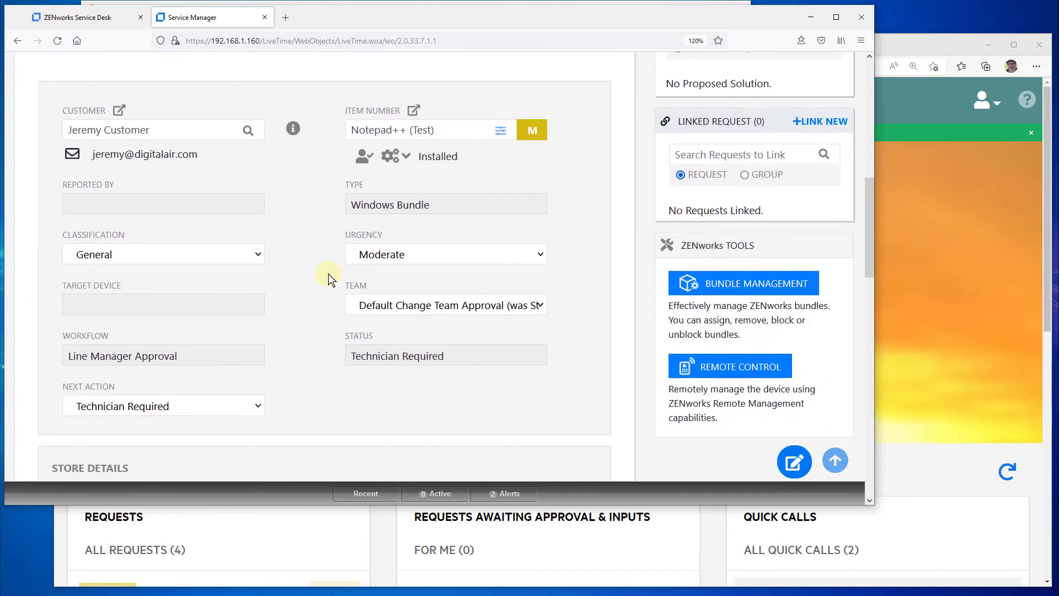
scroll(329, 273, down, 5)
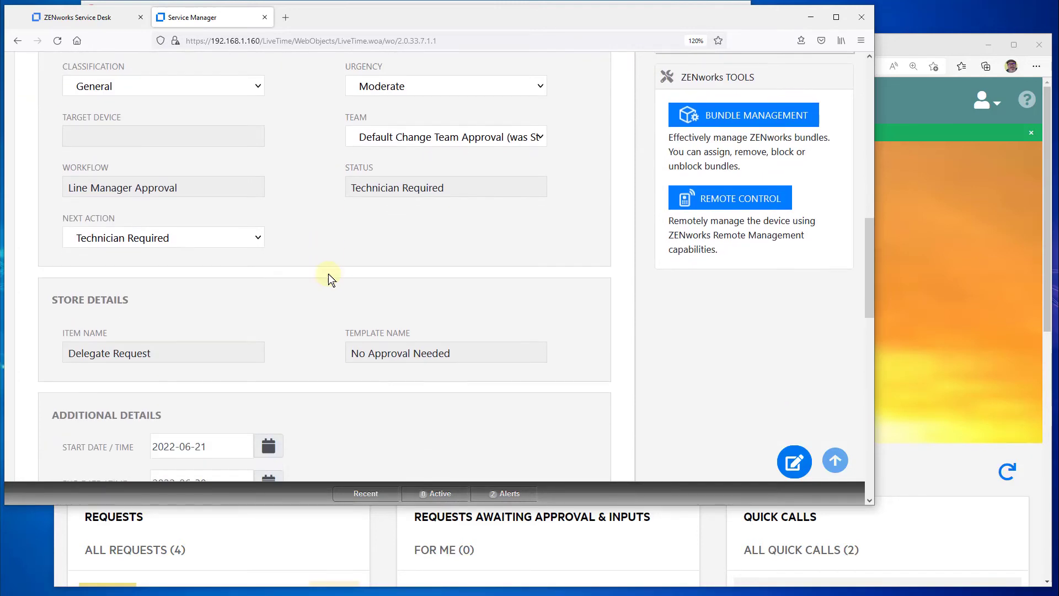
scroll(329, 273, down, 2)
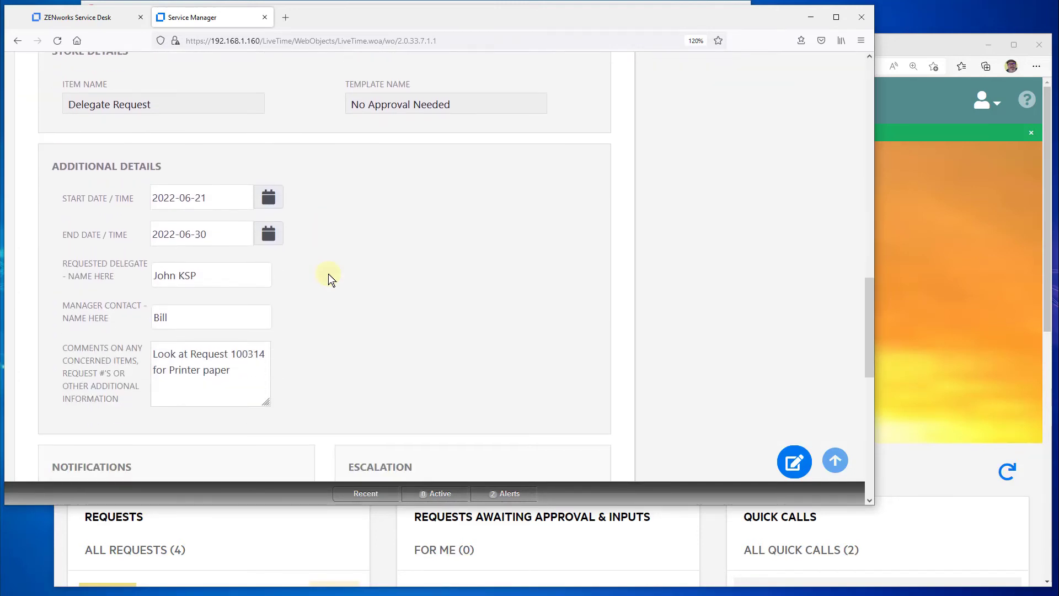
scroll(329, 274, down, 1)
scroll(329, 273, down, 2)
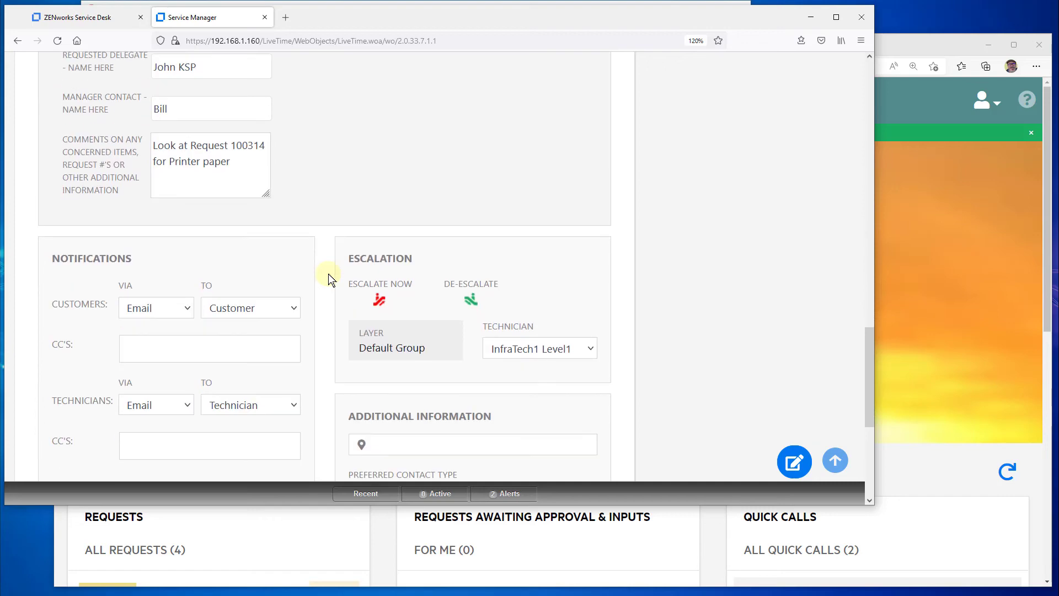
scroll(329, 273, up, 10)
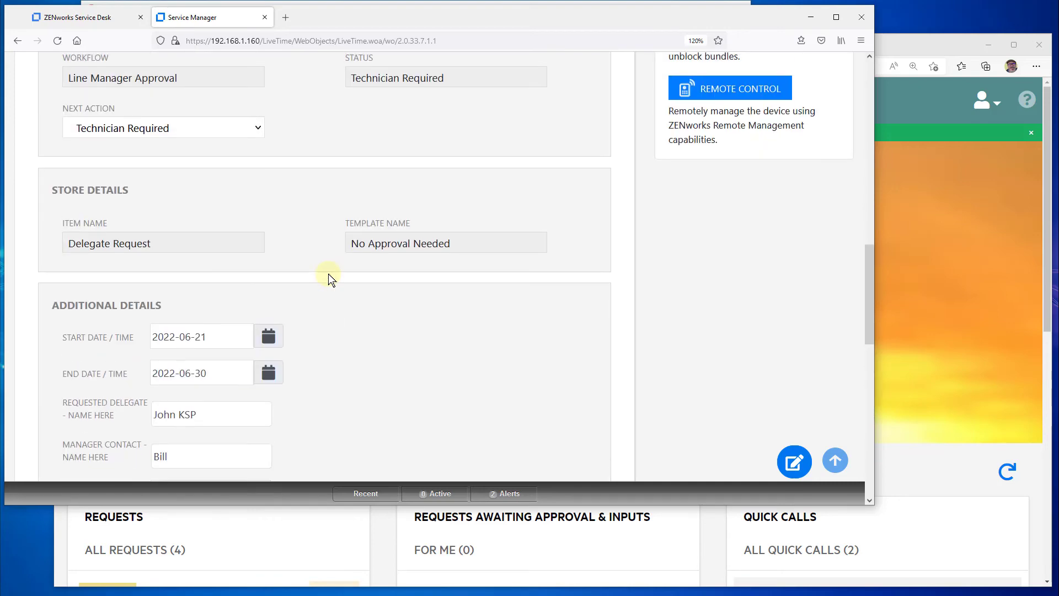
scroll(329, 274, up, 6)
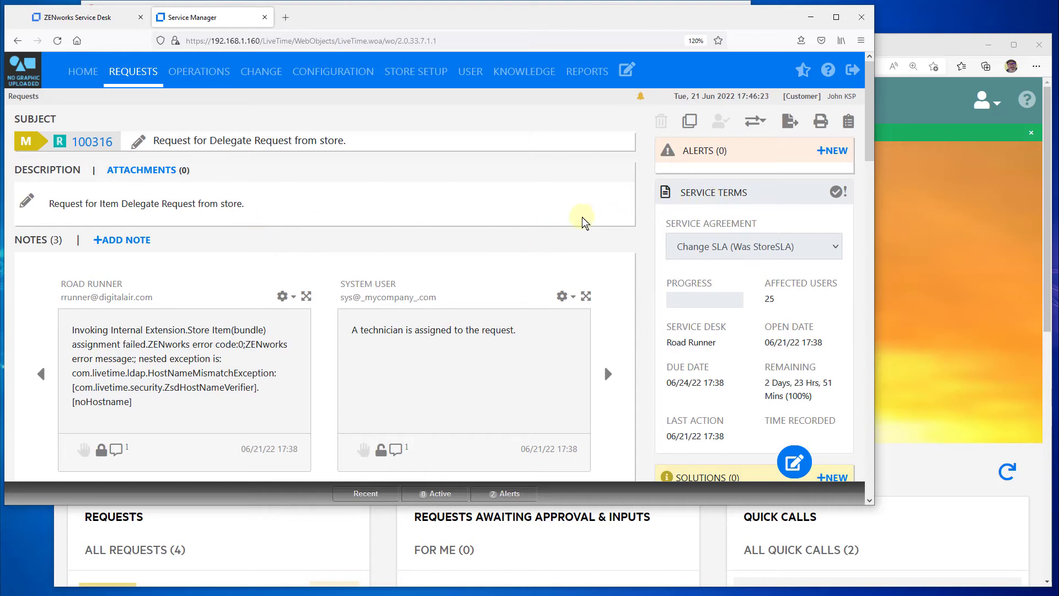
Set the delegate request's next action to Closed - Resolved and save the changes
scroll(558, 241, down, 3)
scroll(556, 243, down, 5)
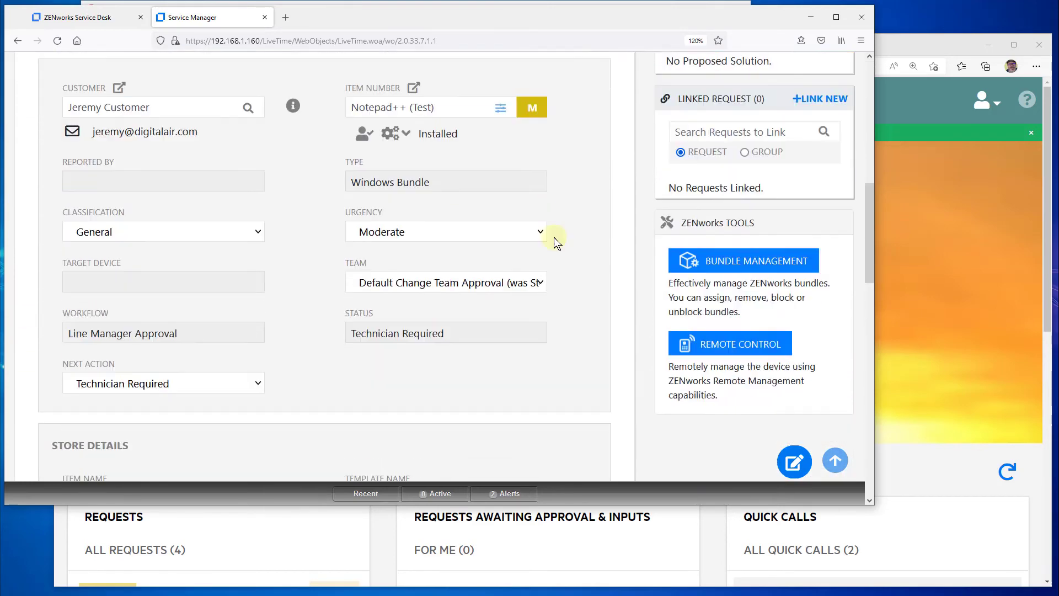
click(258, 336)
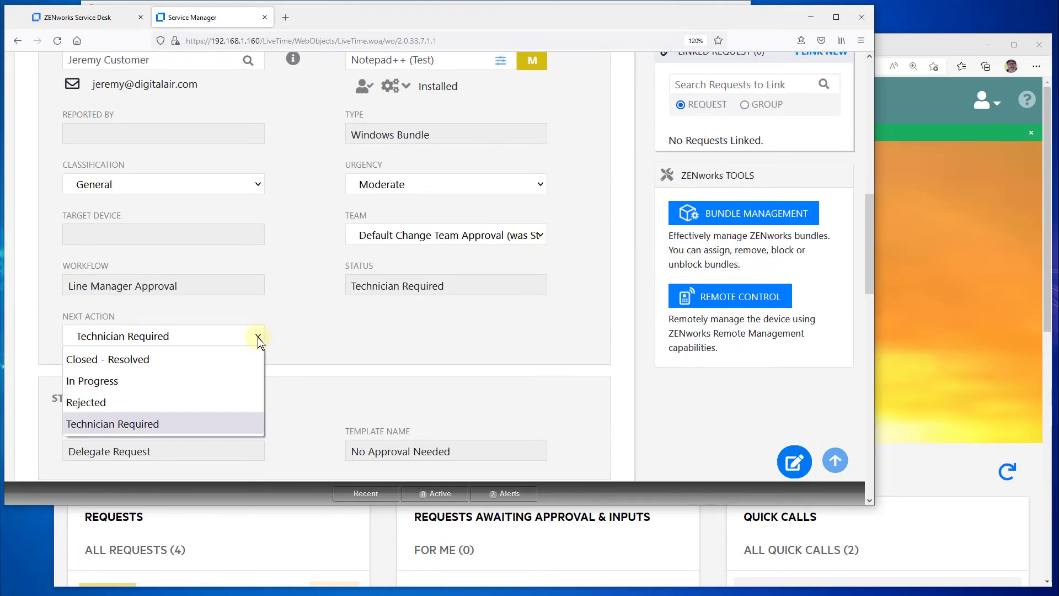
click(236, 359)
scroll(449, 343, up, 5)
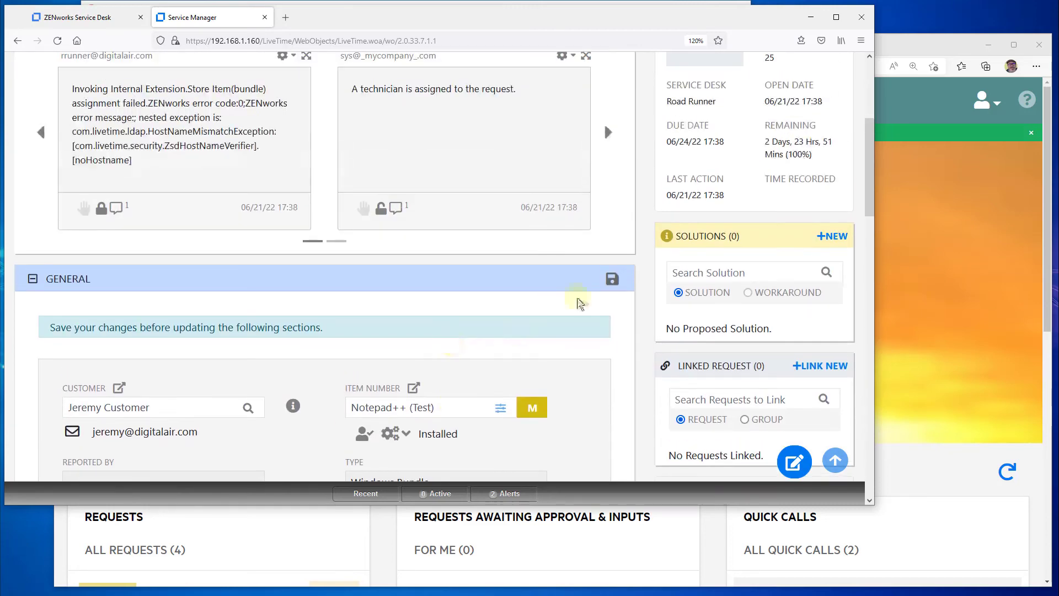
click(607, 284)
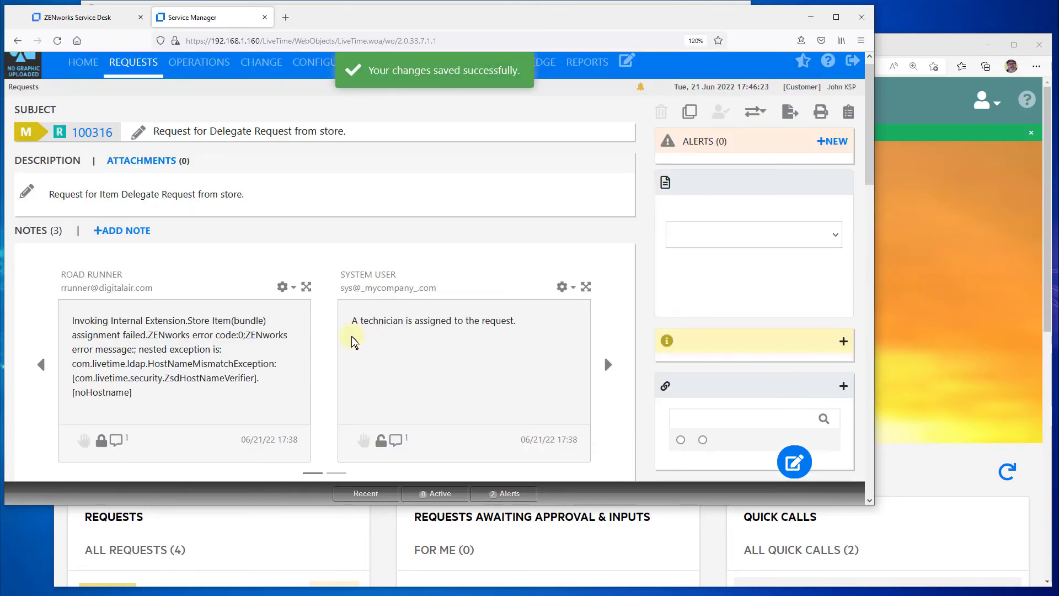
Filter the service requests to My Delegate Service Requests (Active) and open the printer/paper consumables request
click(133, 62)
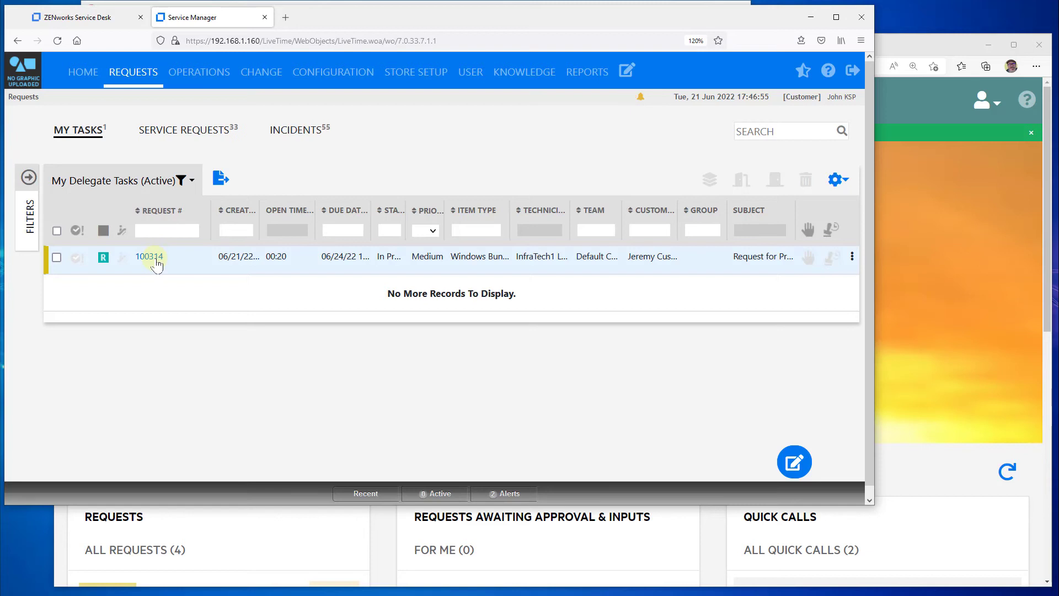
click(169, 182)
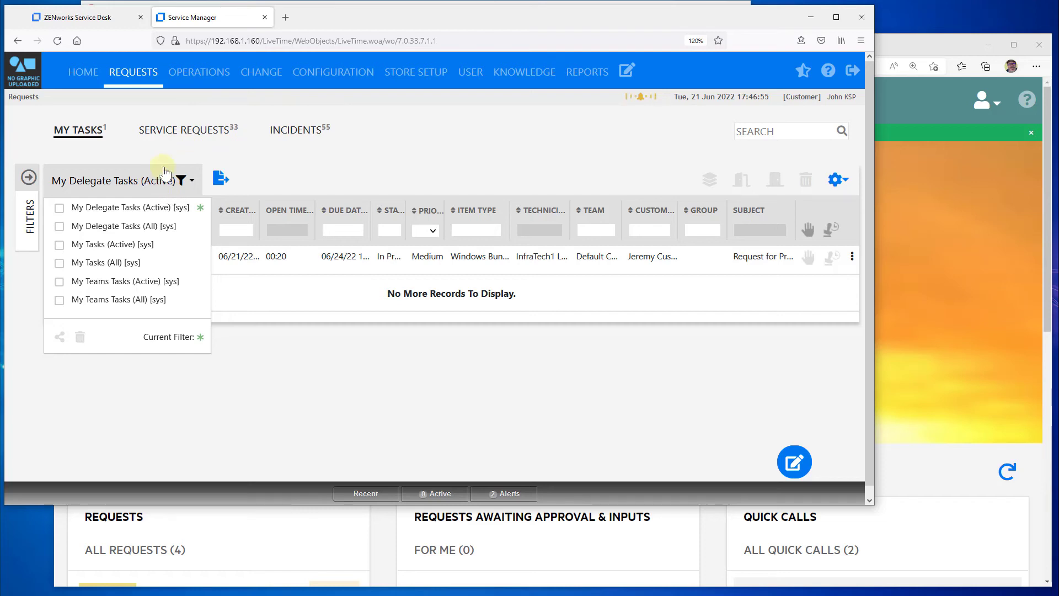
click(189, 135)
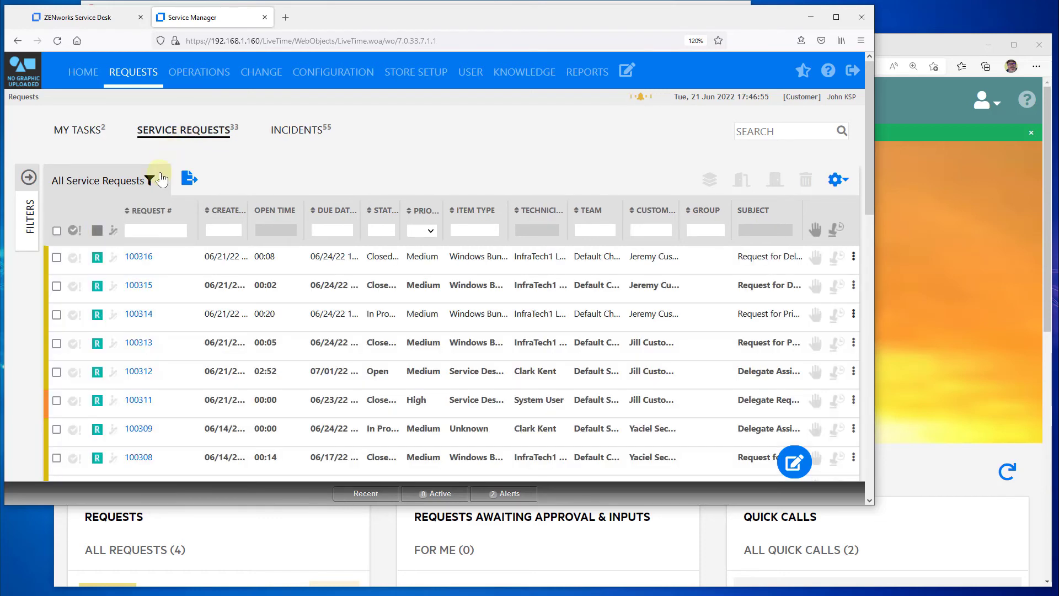
click(159, 180)
click(147, 231)
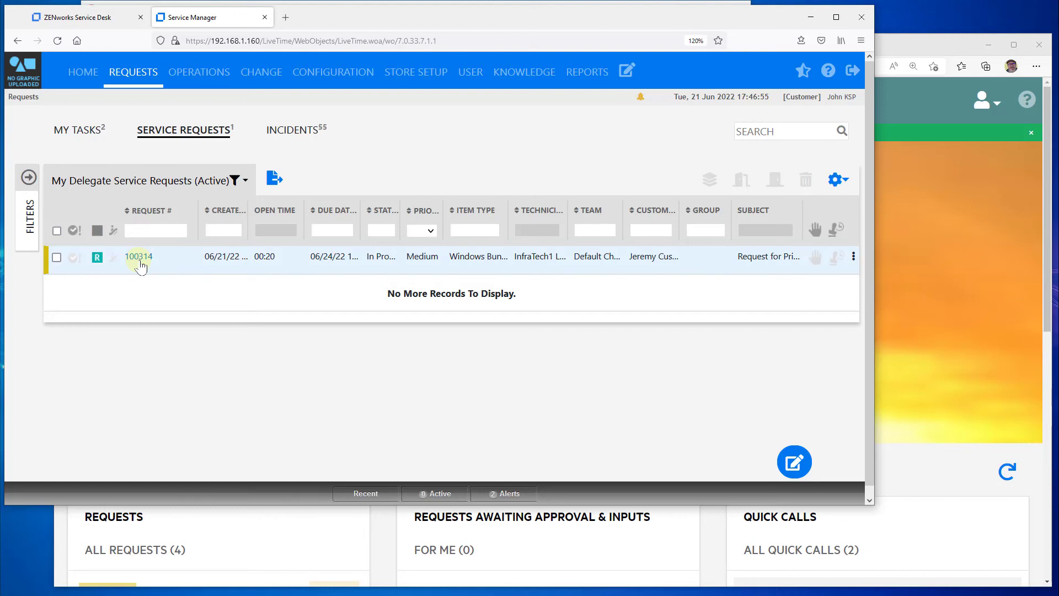
click(140, 261)
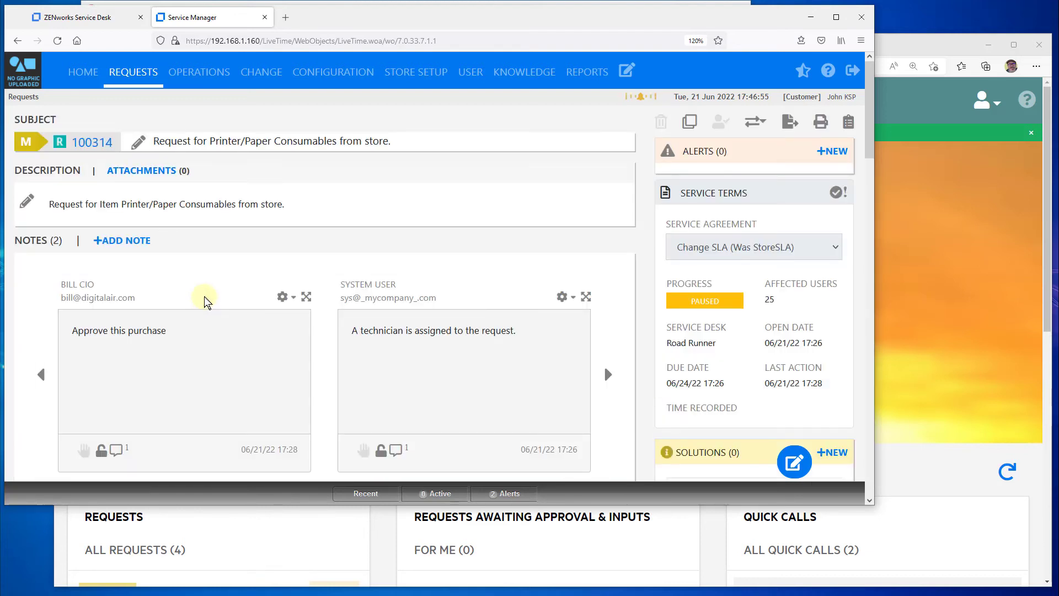
Add a private note to the printer/paper consumables request reading "The bulk shipment of Boxes were delivered and distributed"
click(121, 240)
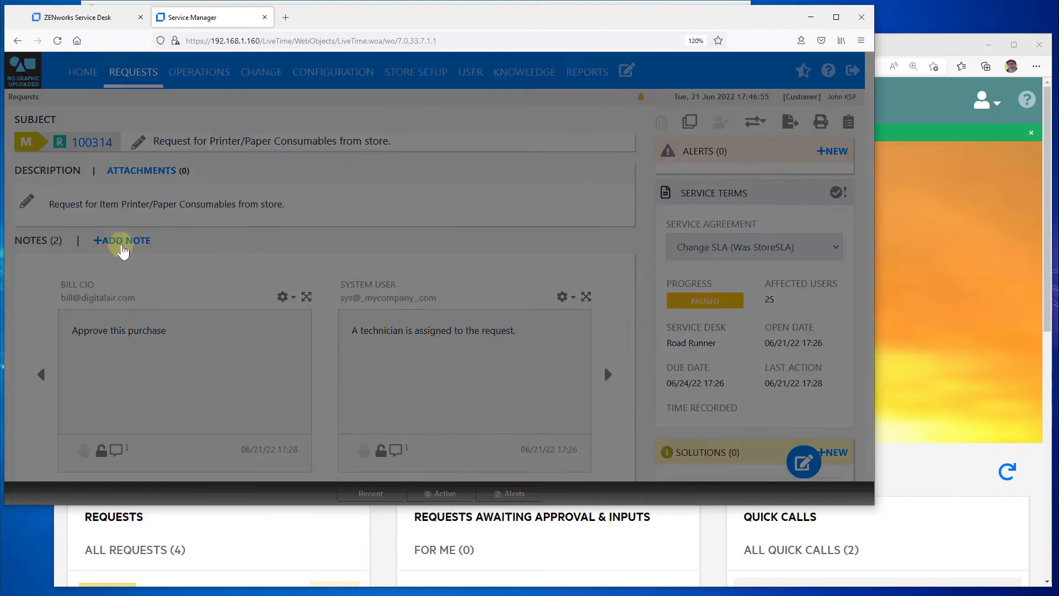
text(The )
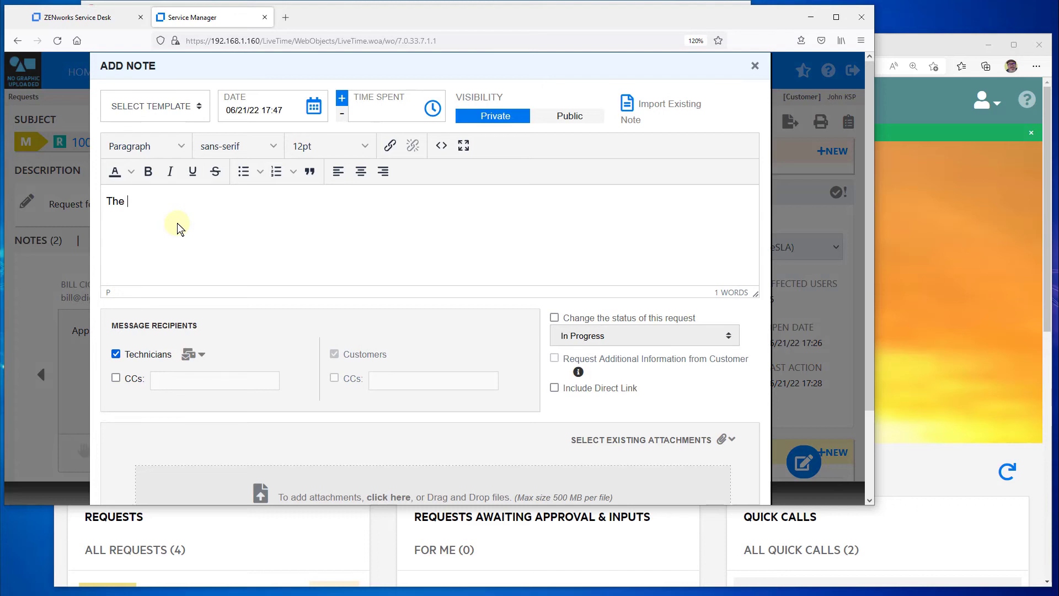
text(bulk shipment of Boxes were d)
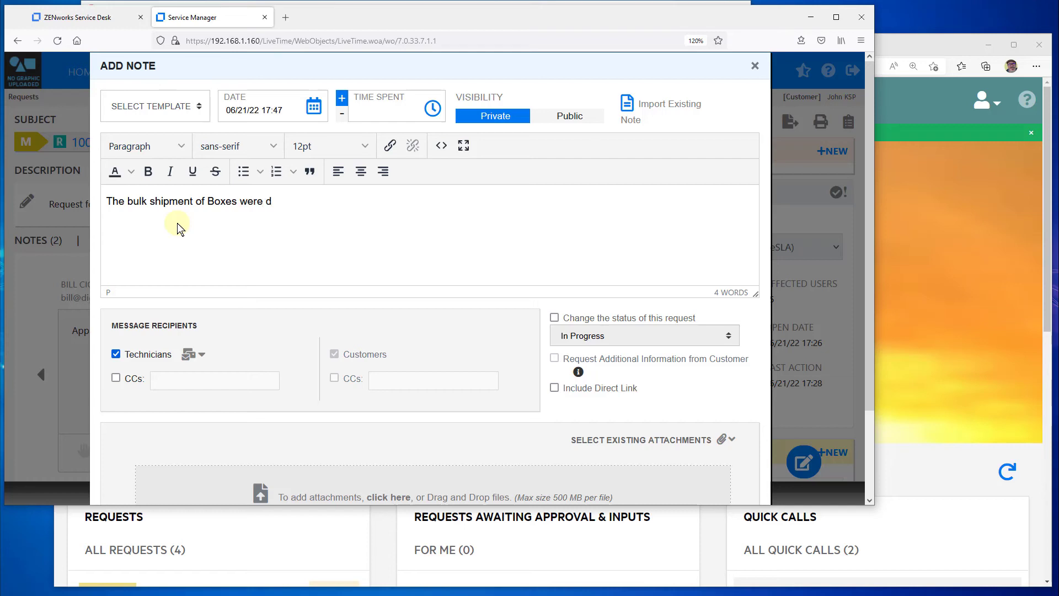
text(elivered and distributed)
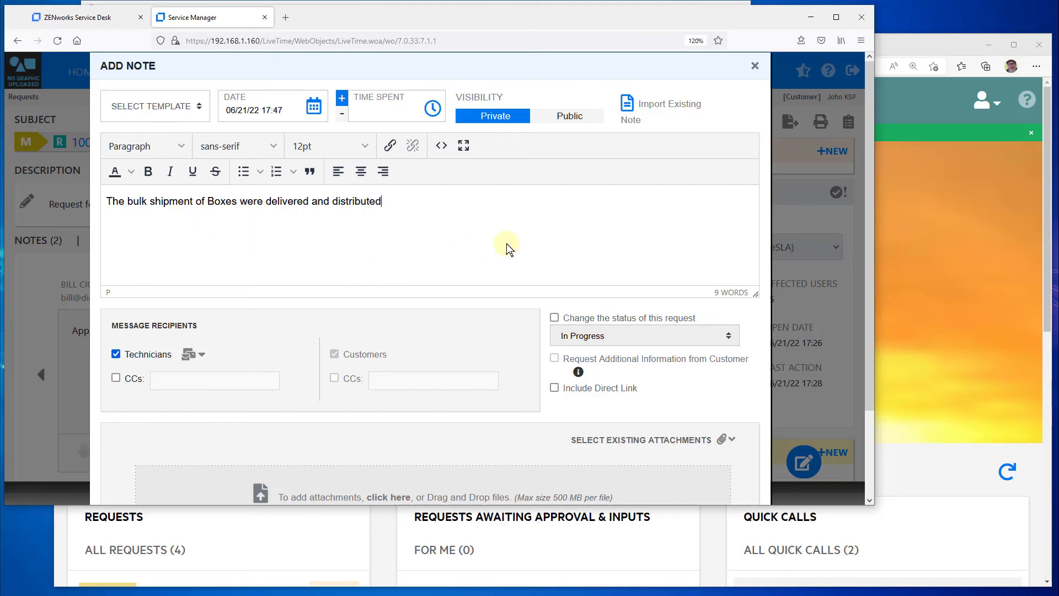
scroll(497, 246, down, 3)
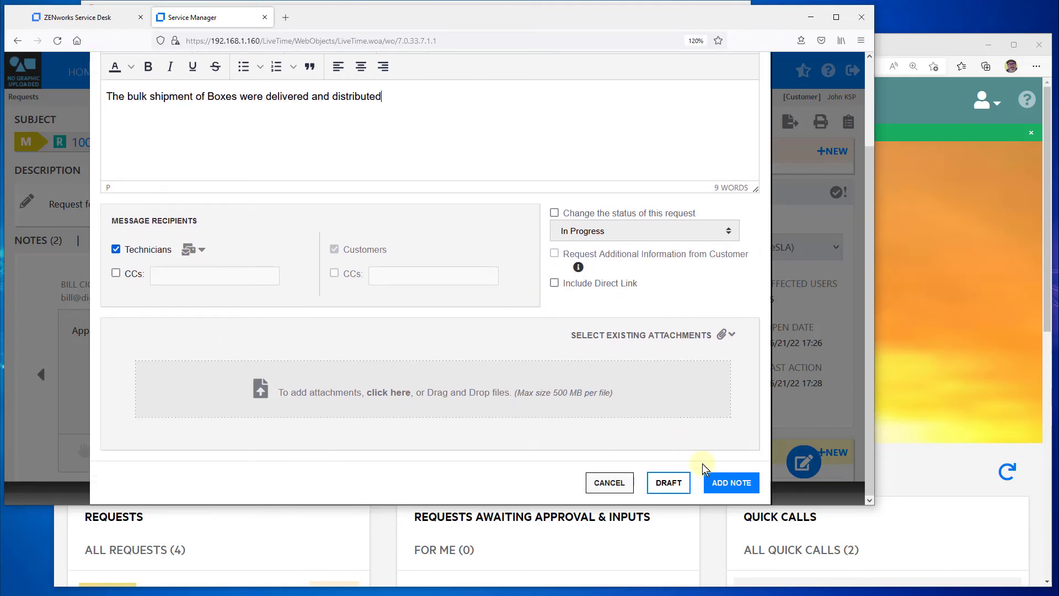
click(715, 481)
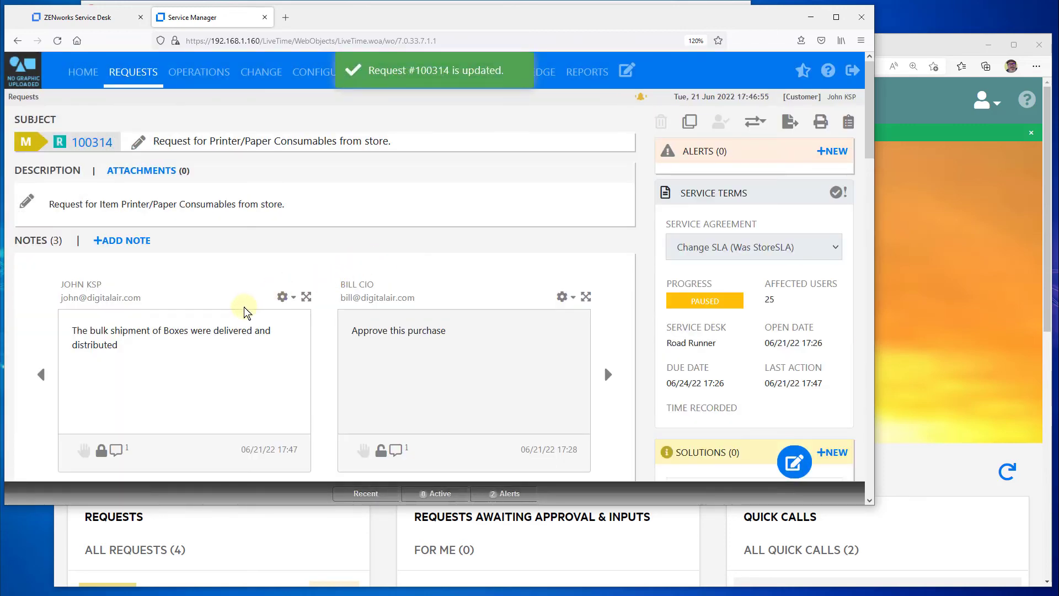
Add the note "Close this ticket" to the printer/paper consumables request and change the request's status to Closed - Resolved with it
click(111, 240)
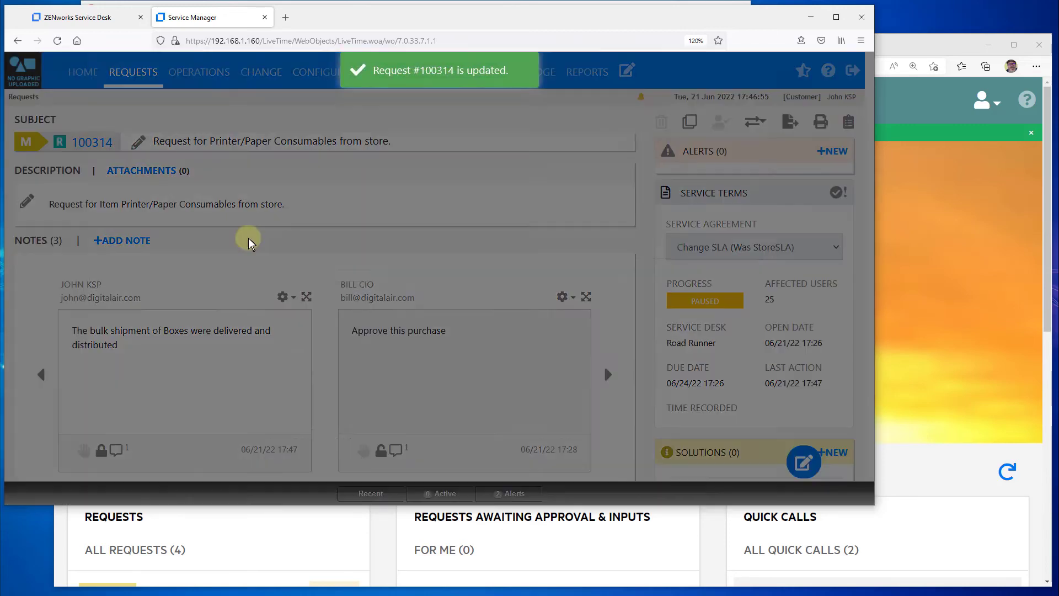
text(Close this ticket)
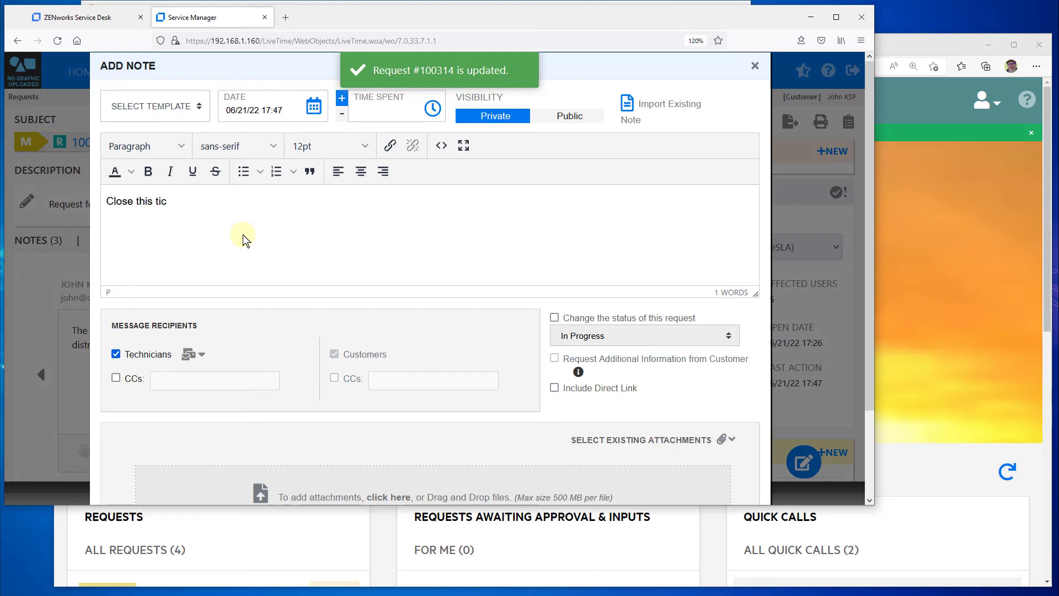
click(554, 317)
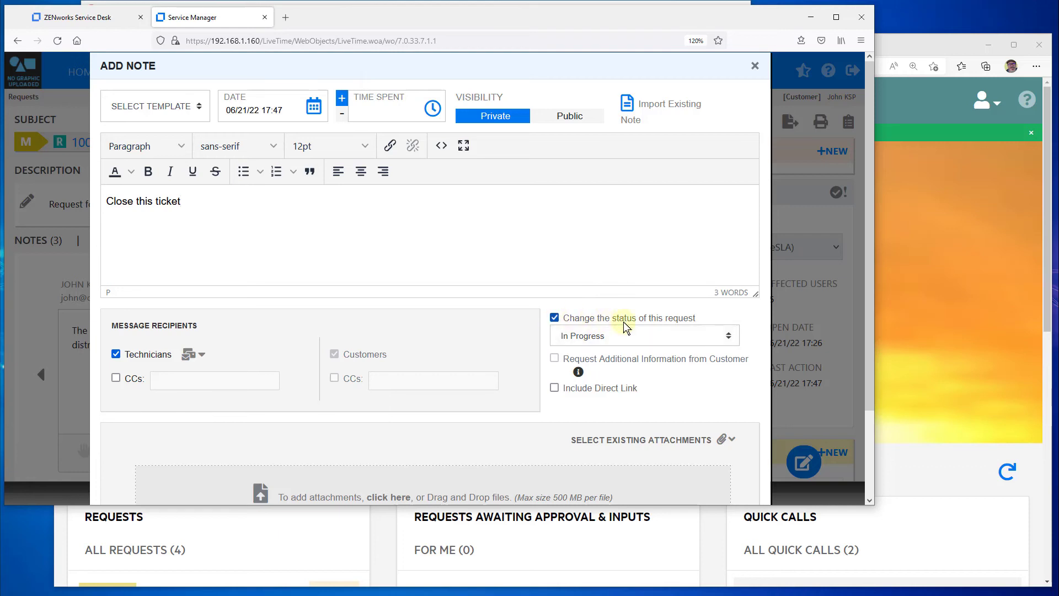
click(729, 342)
click(691, 353)
scroll(576, 336, down, 2)
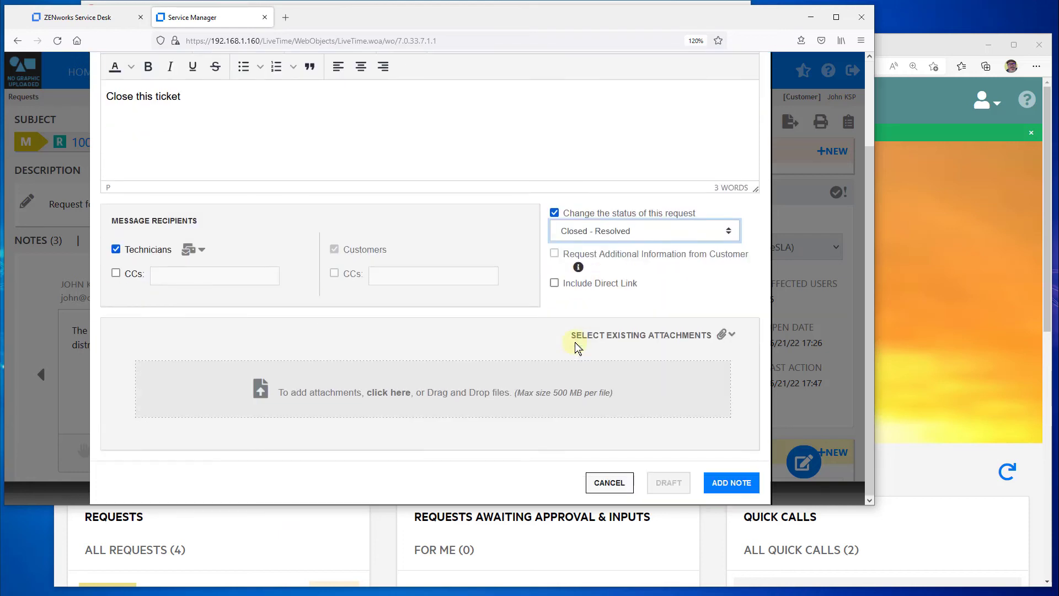
click(712, 482)
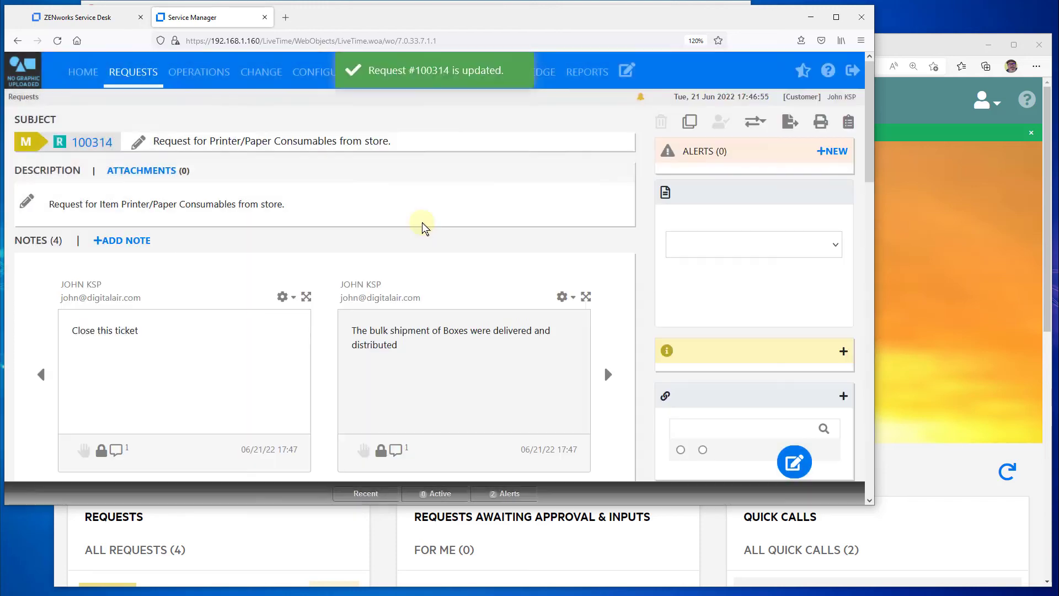
Check the delegate's active task list, then sign the delegate out of Service Manager and return to the login page
click(127, 72)
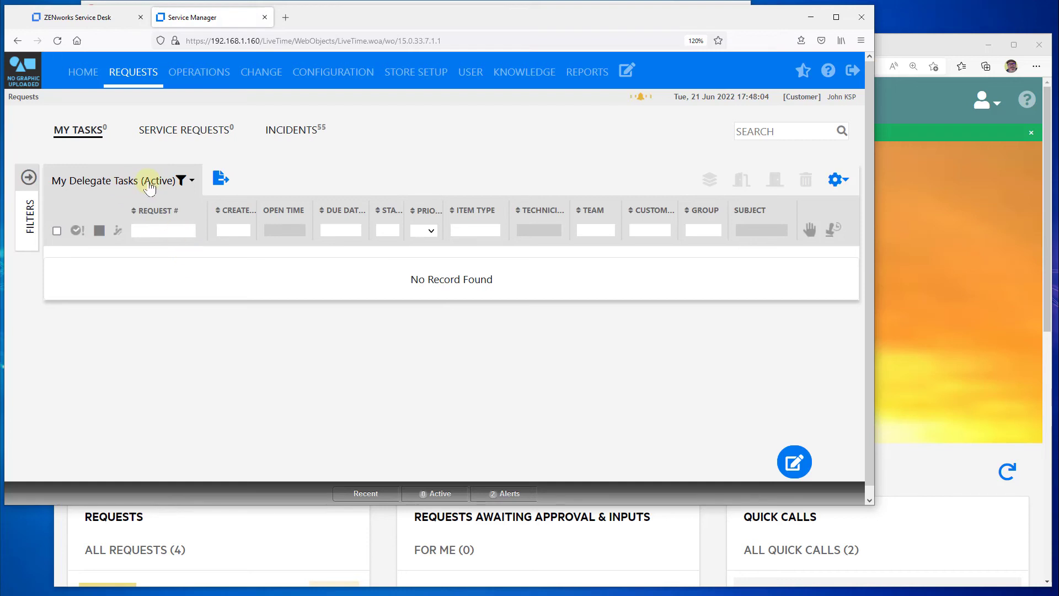
click(852, 70)
click(480, 298)
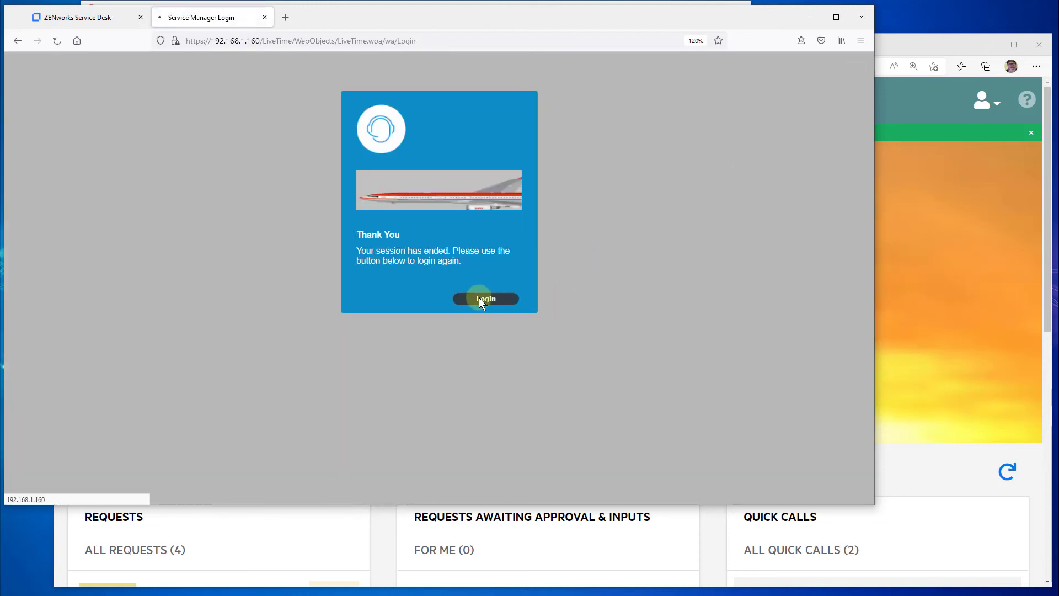
Log in to the service desk with the requesting customer's saved username and password
click(458, 326)
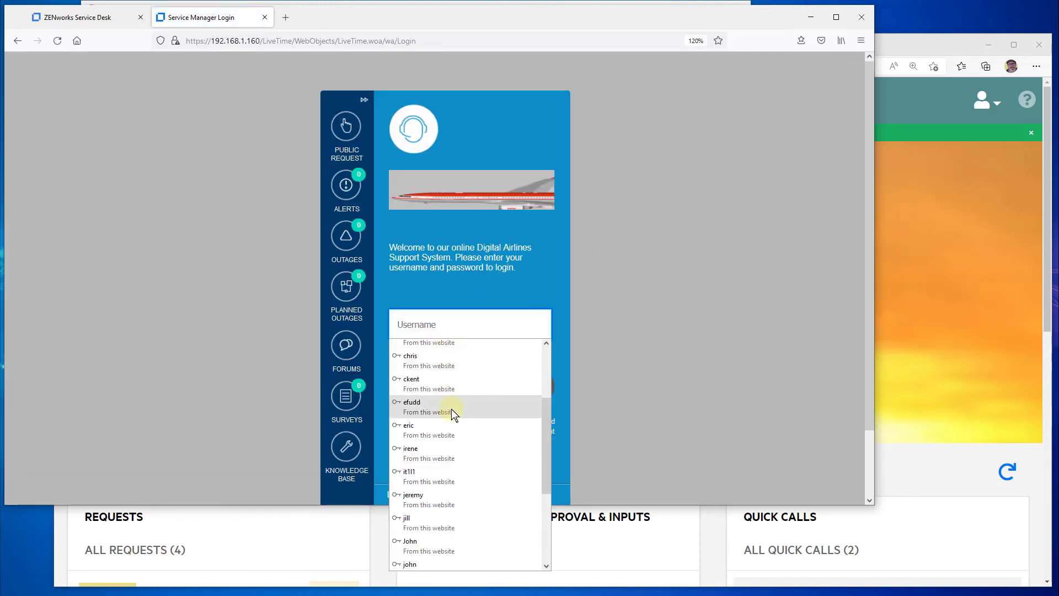
click(428, 497)
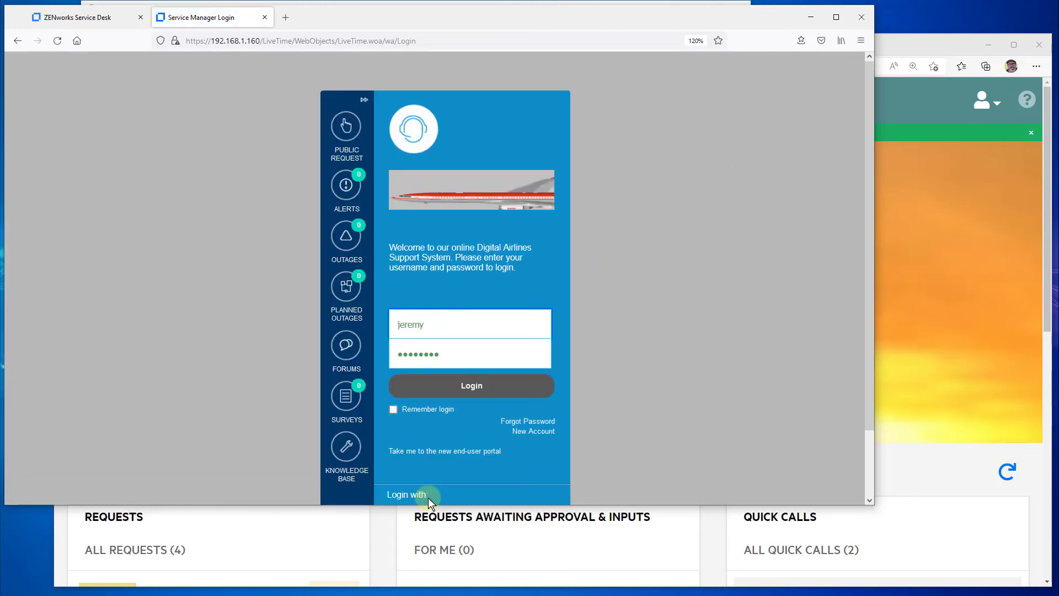
click(455, 393)
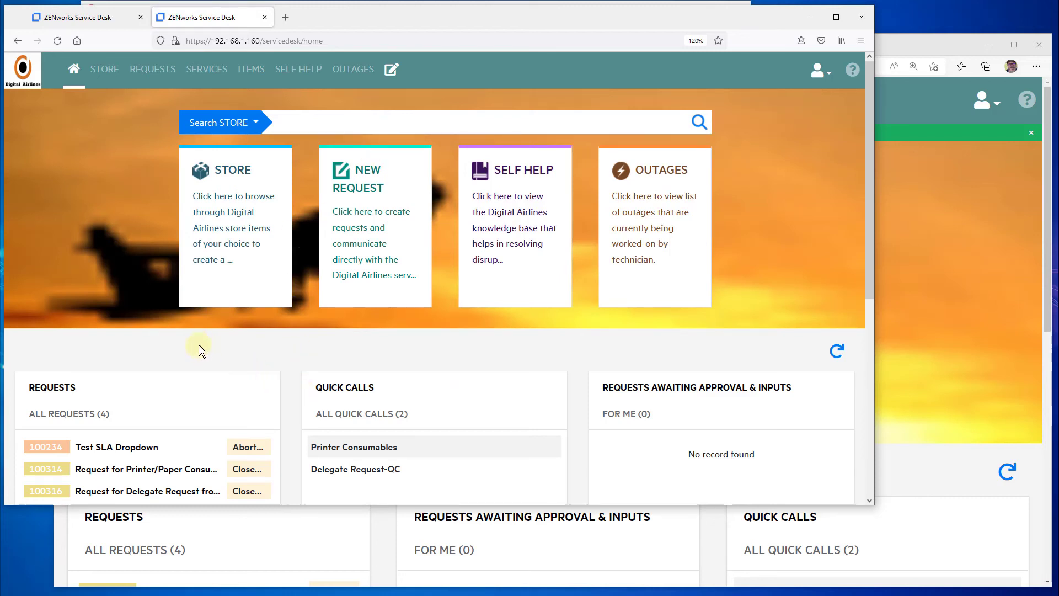
Open the customer's printer/paper consumables request and review its status, details and notes
click(92, 473)
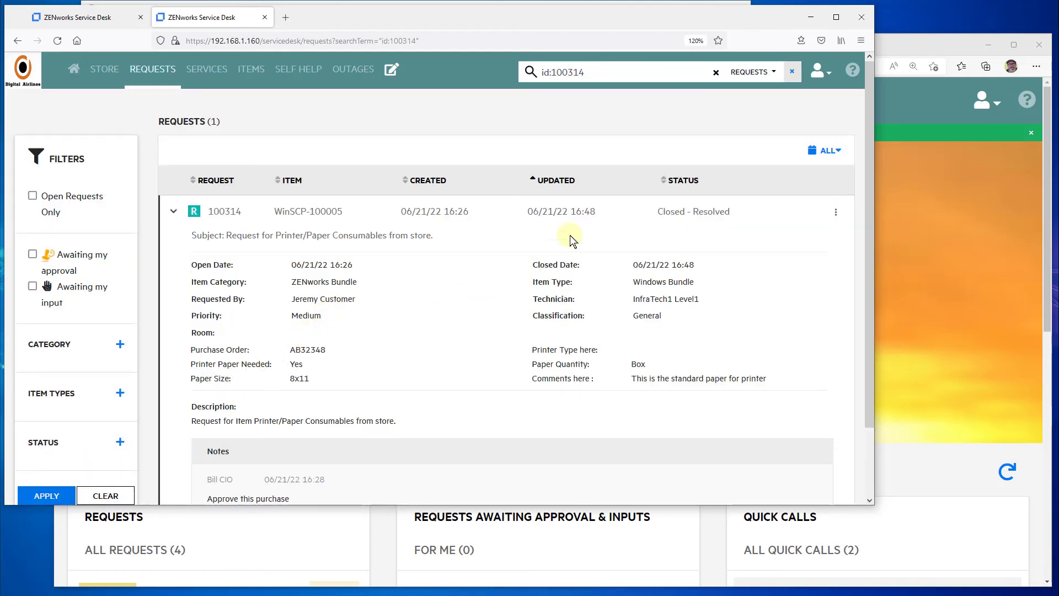
drag(676, 212, 710, 218)
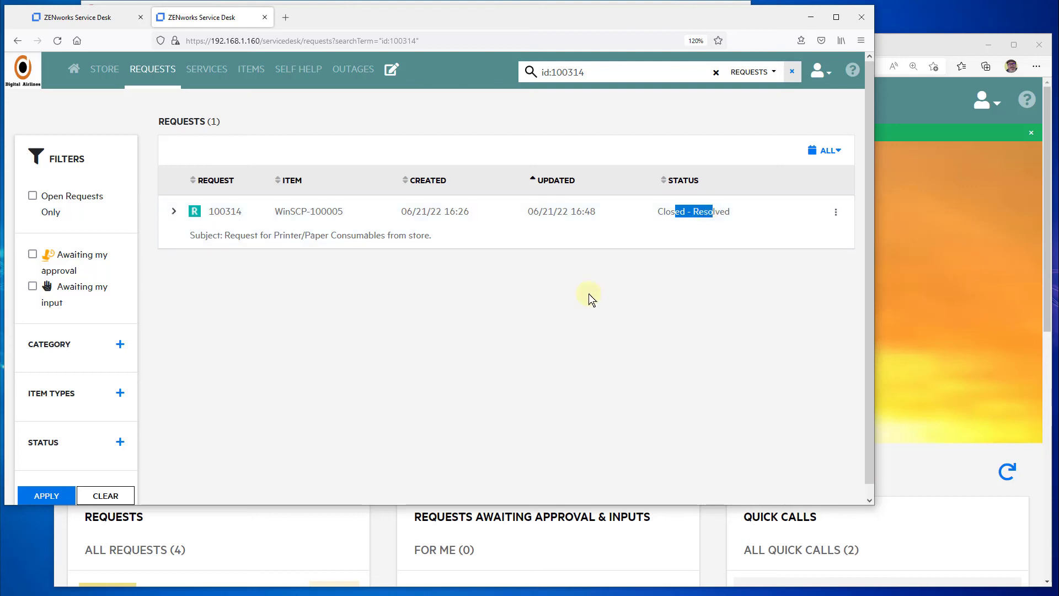
click(173, 211)
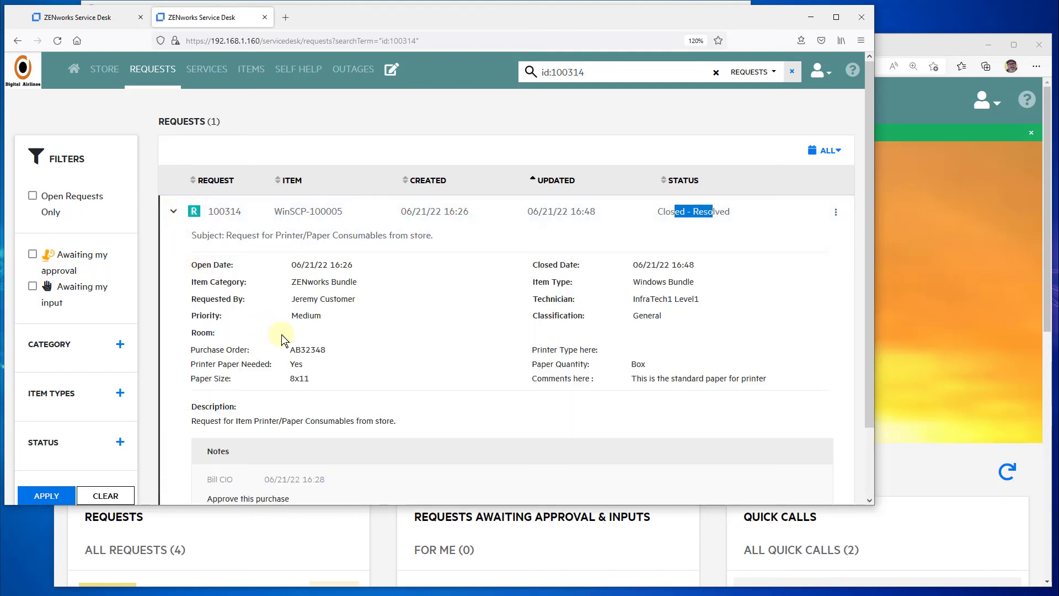
scroll(640, 299, down, 2)
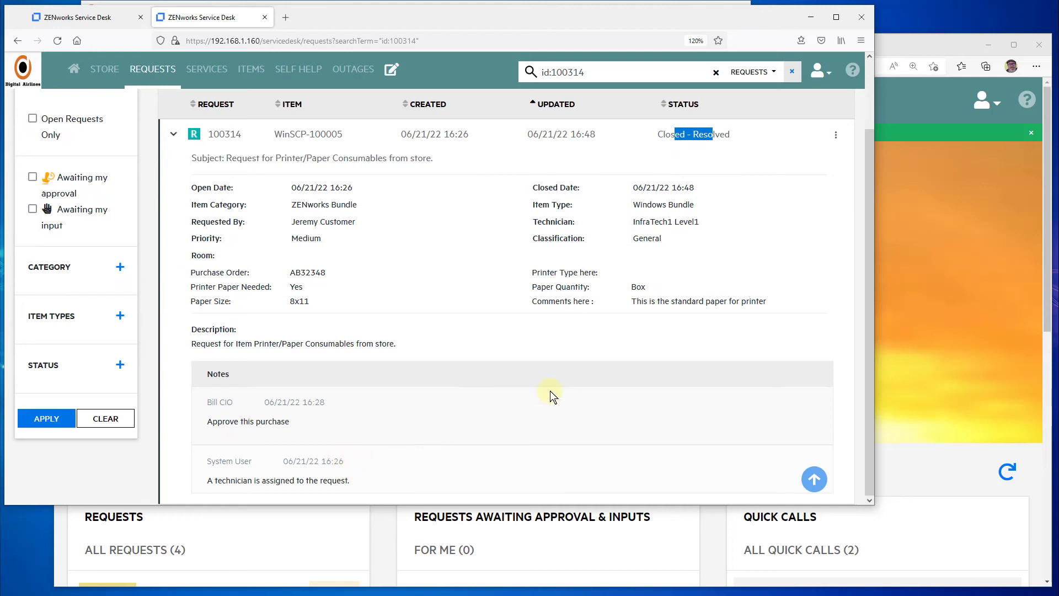
scroll(546, 397, up, 2)
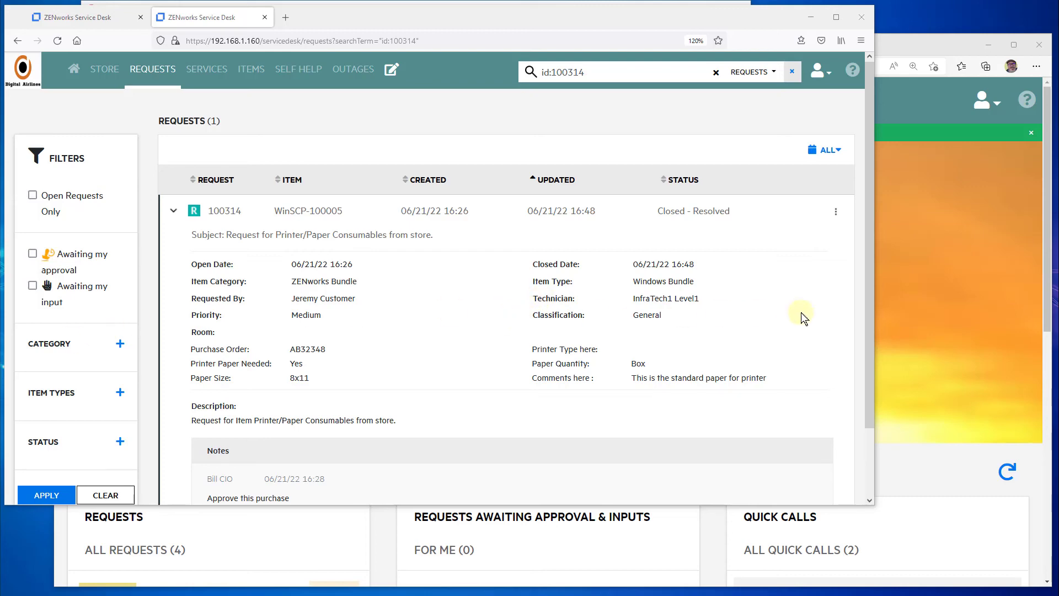
Switch to the supervisor's Service Manager session and open the technicians of the CYF - Purchasing organizational unit
click(918, 301)
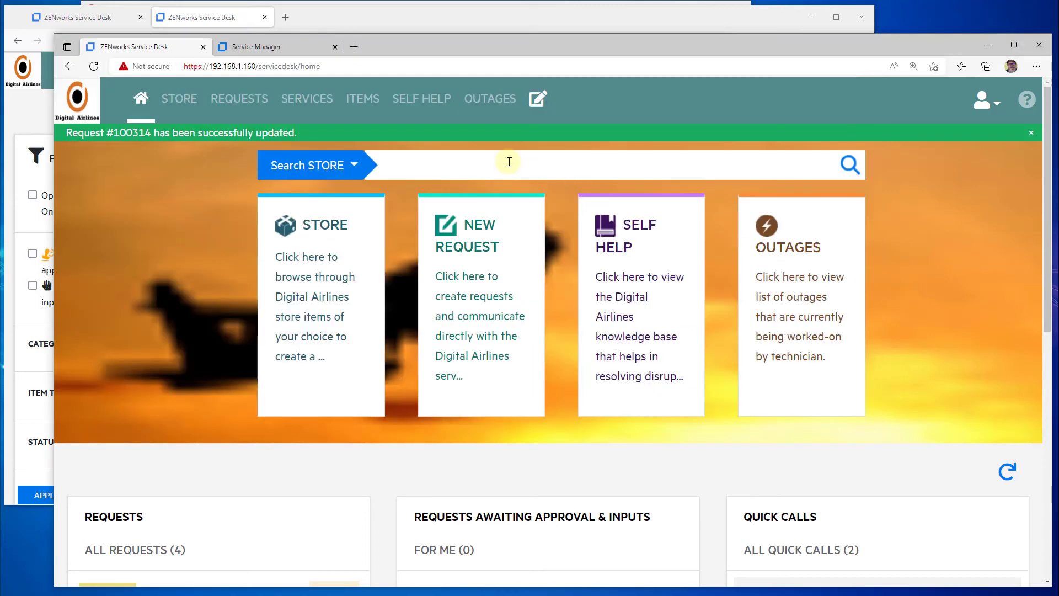
click(279, 47)
click(701, 111)
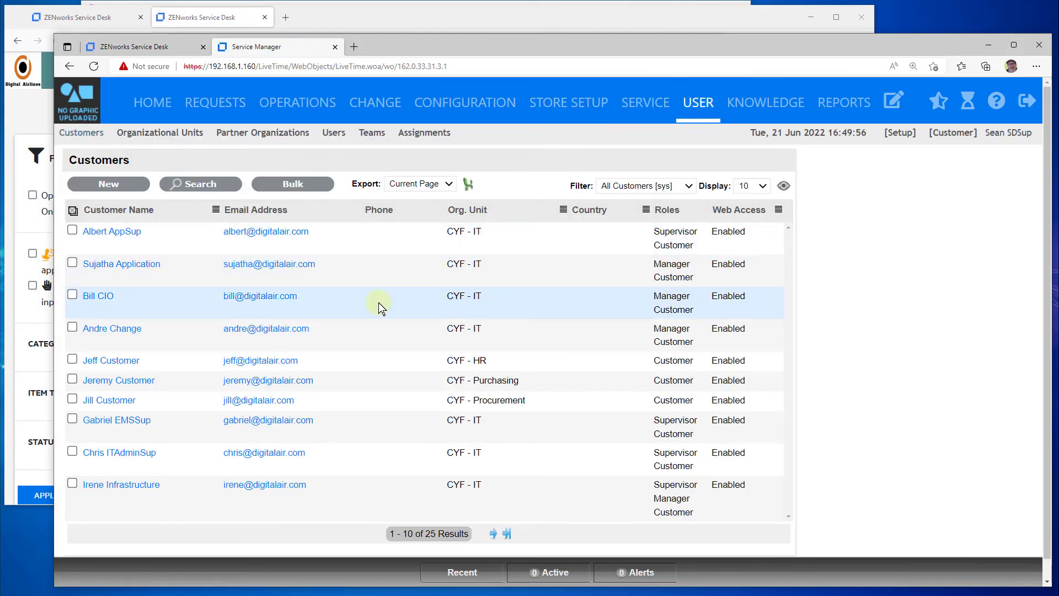
click(173, 140)
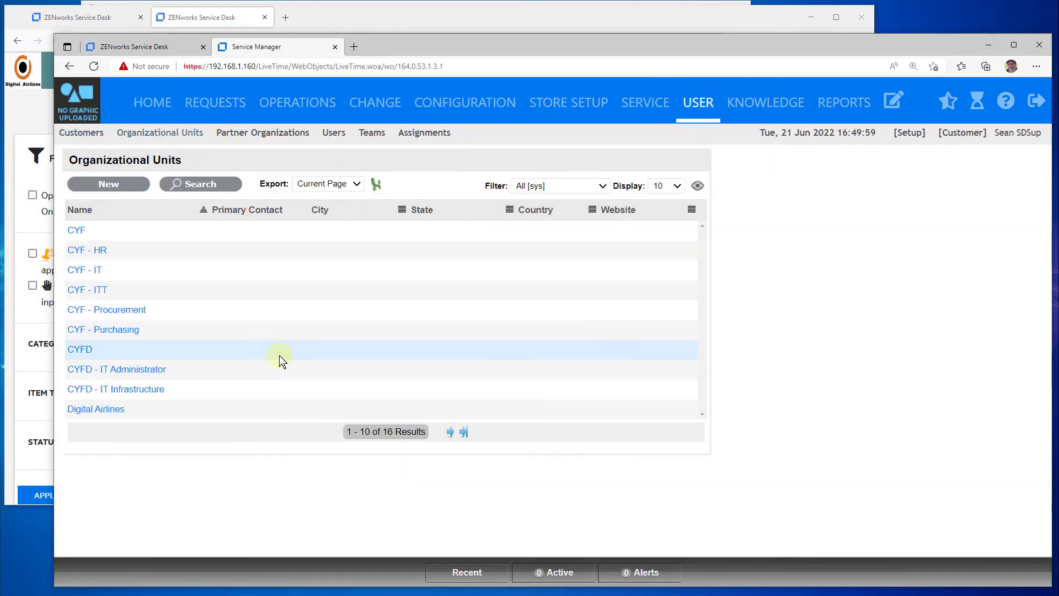
click(129, 330)
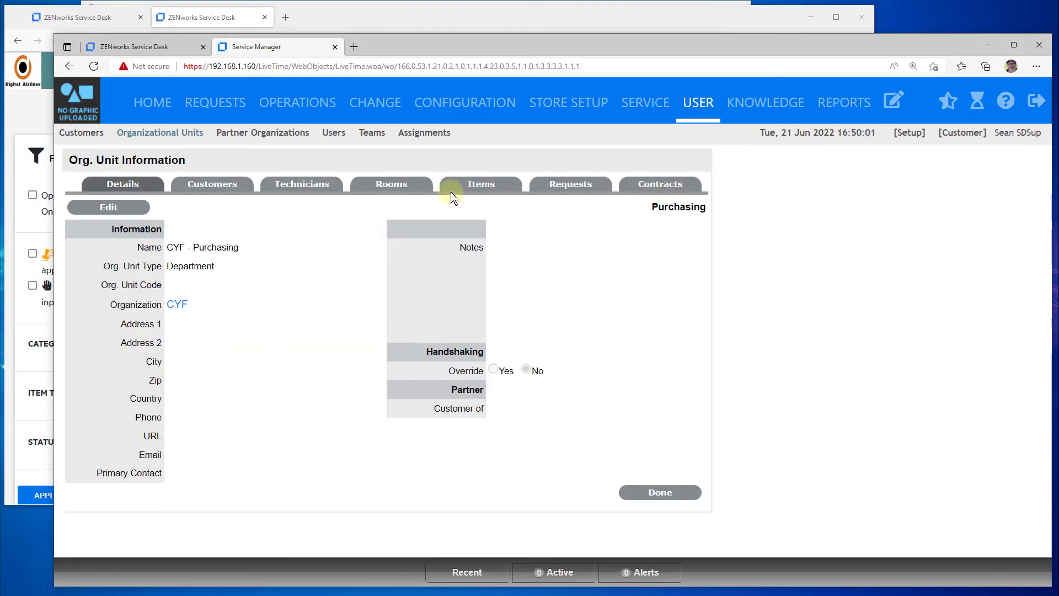
click(291, 188)
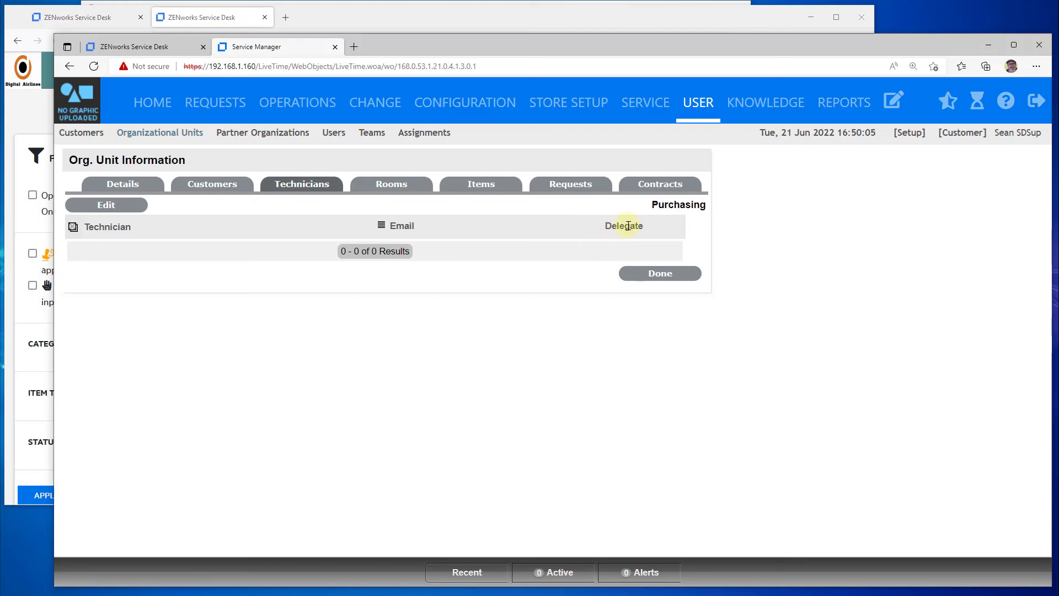
Add the customer's existing delegate technician to the CYF - Purchasing organizational unit and save the assignment
click(110, 206)
click(455, 276)
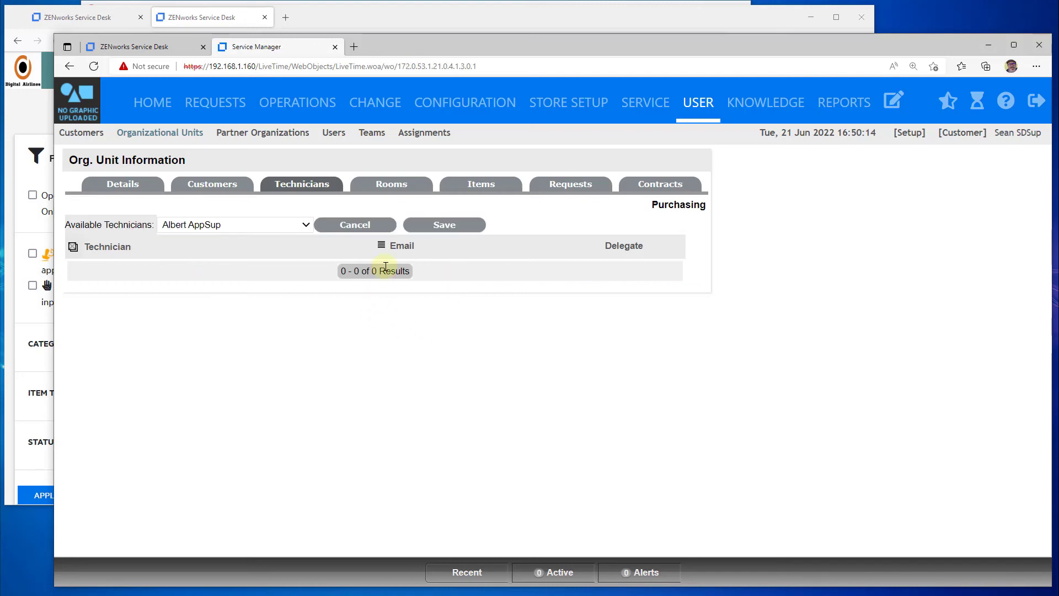
click(306, 225)
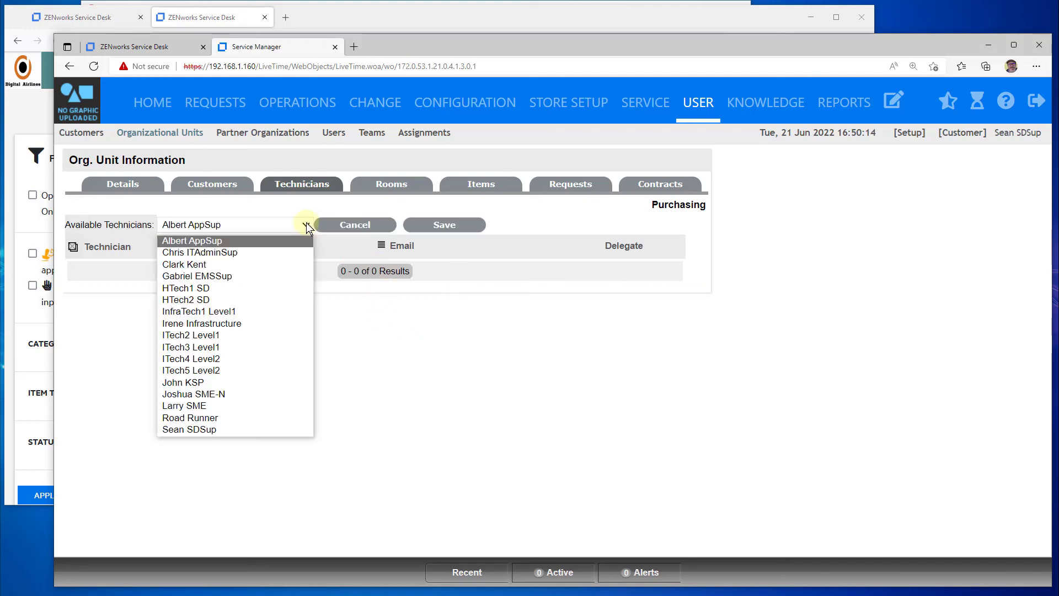
click(283, 381)
click(449, 225)
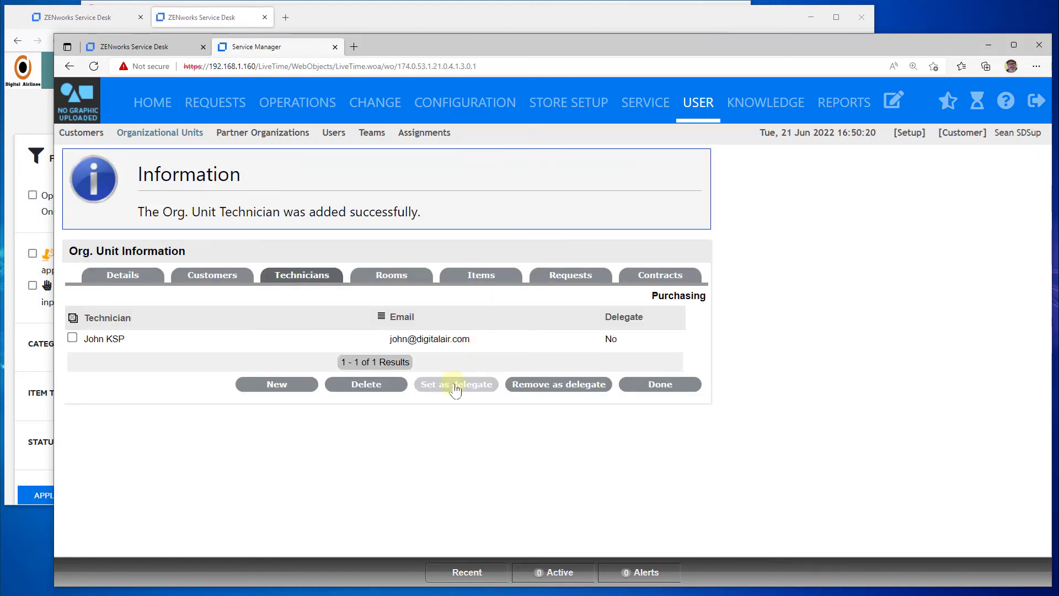
Set the technician listed under CYF - Purchasing as delegate of that organizational unit and finish editing it
click(471, 385)
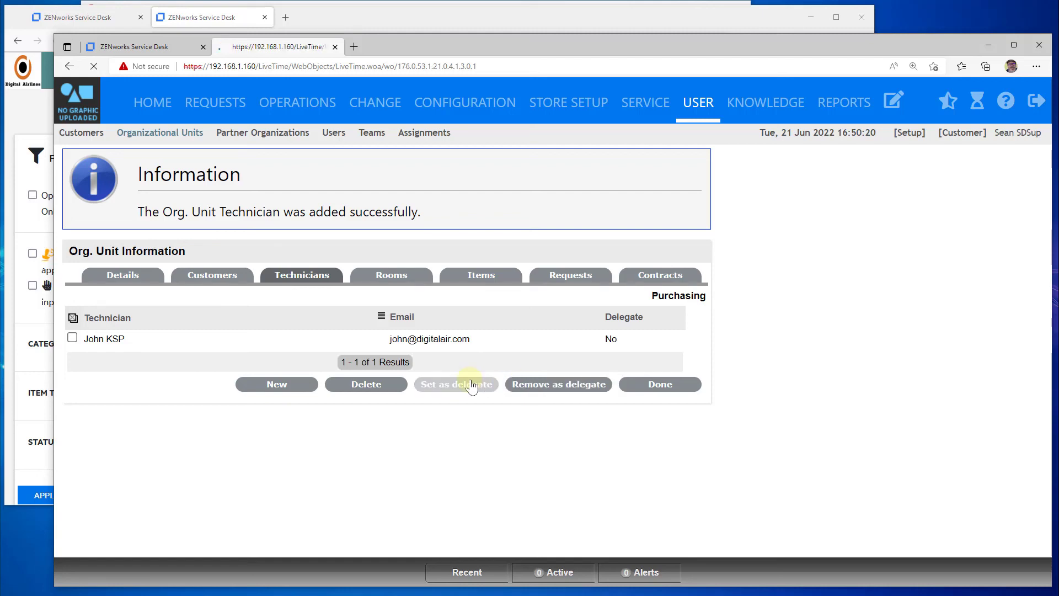
click(644, 385)
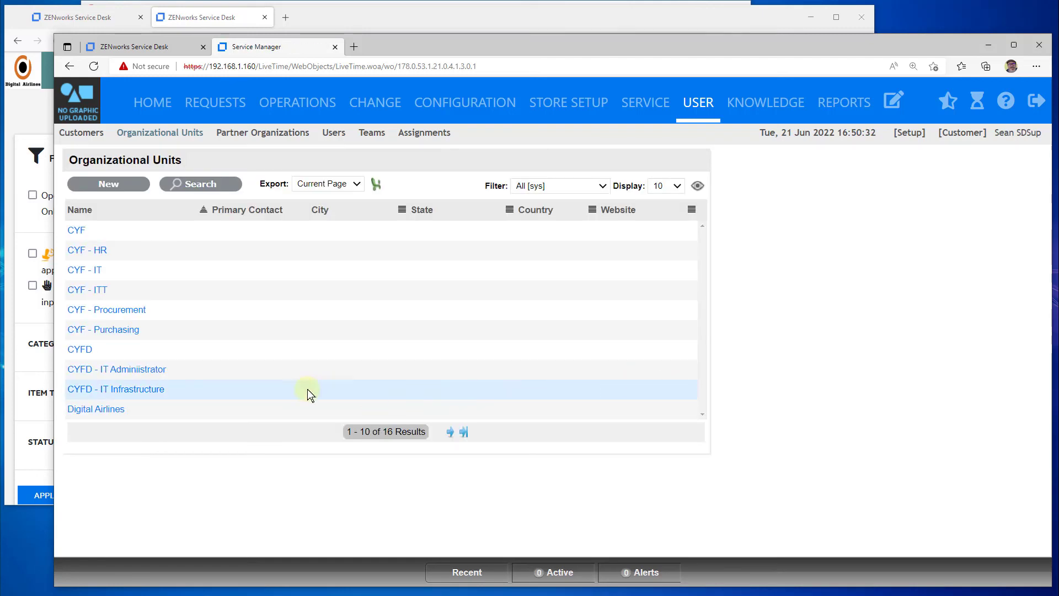
click(133, 330)
click(320, 188)
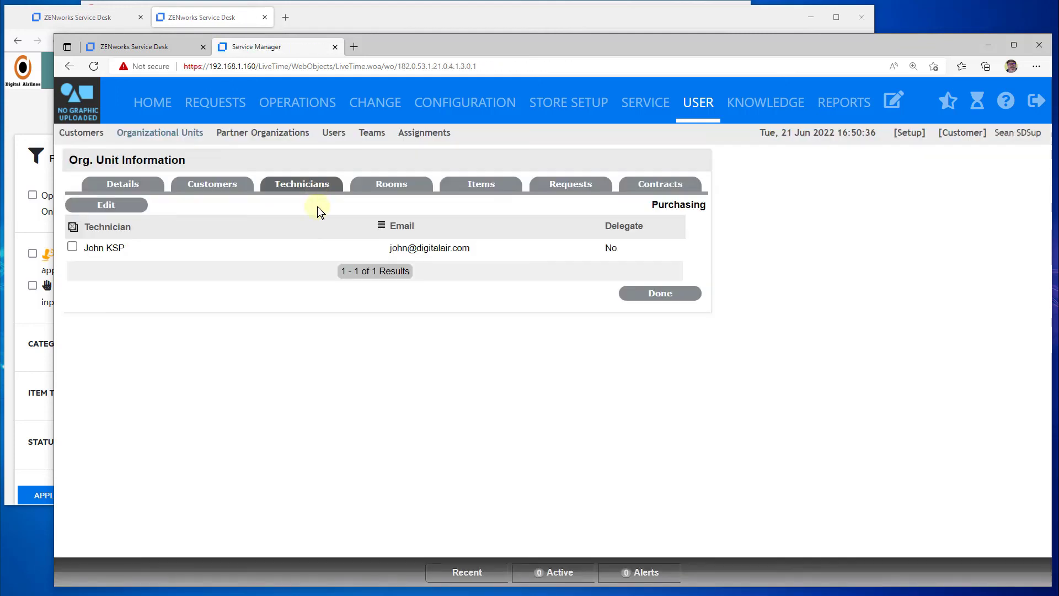
click(73, 246)
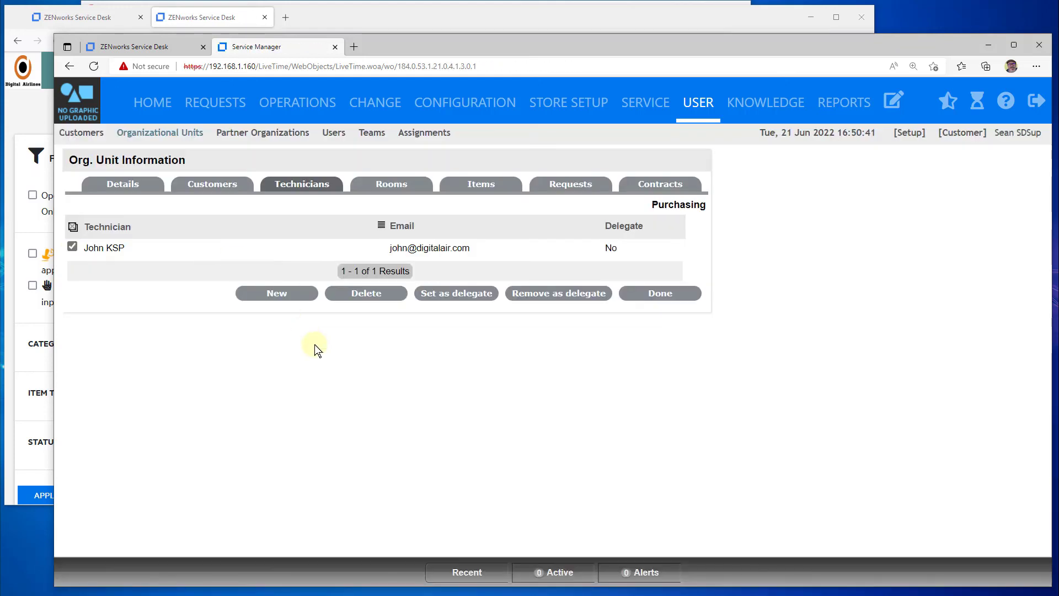
click(467, 298)
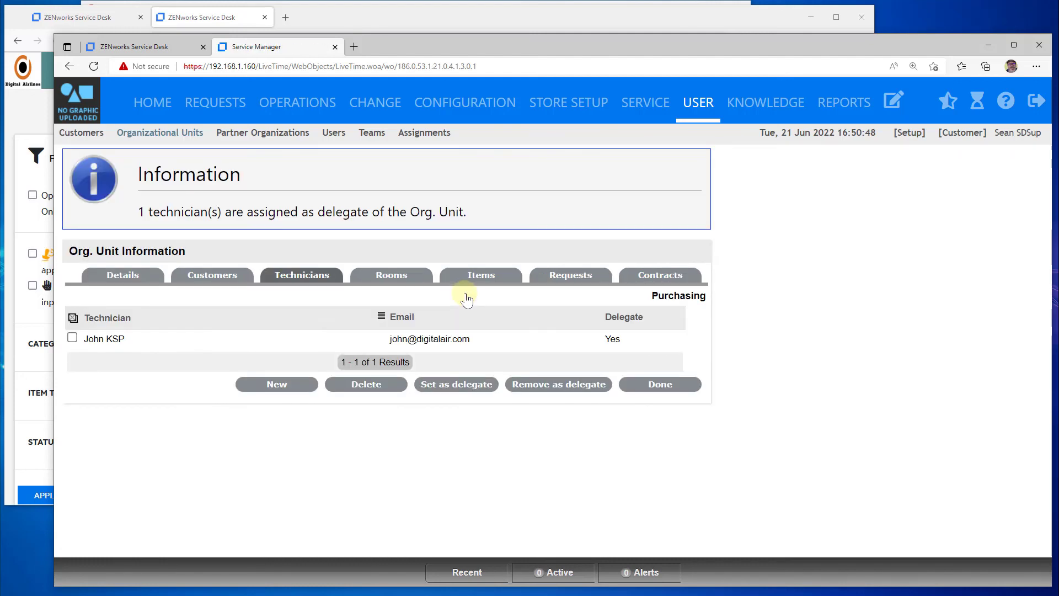
click(662, 385)
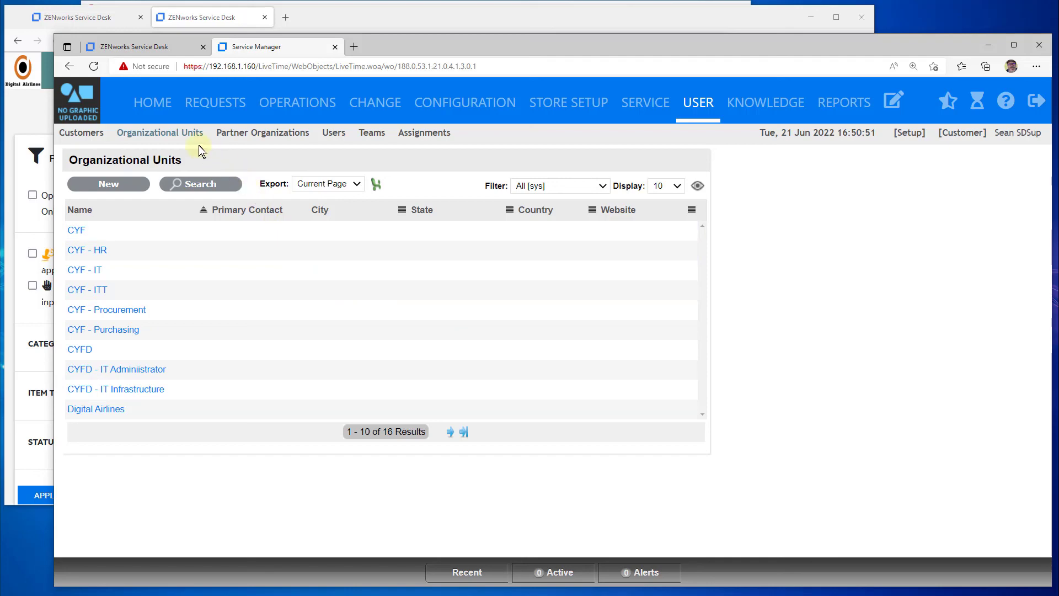
Open the delegate technician's user record and check which organizational units and customers are listed in the delegate settings
click(331, 136)
scroll(444, 484, down, 1)
scroll(444, 484, down, 5)
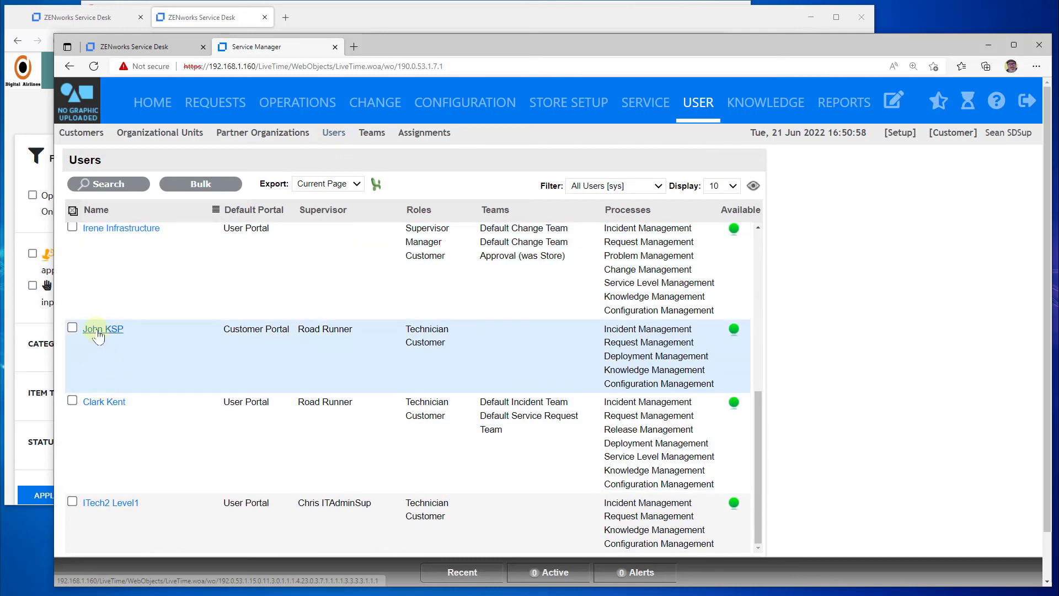
click(99, 330)
click(653, 190)
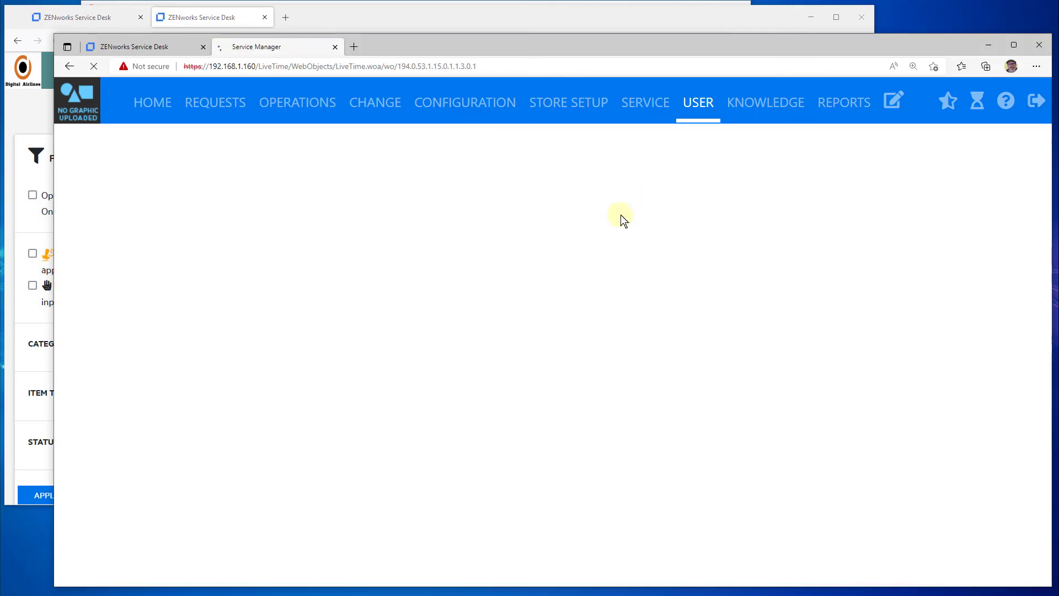
drag(244, 229, 321, 233)
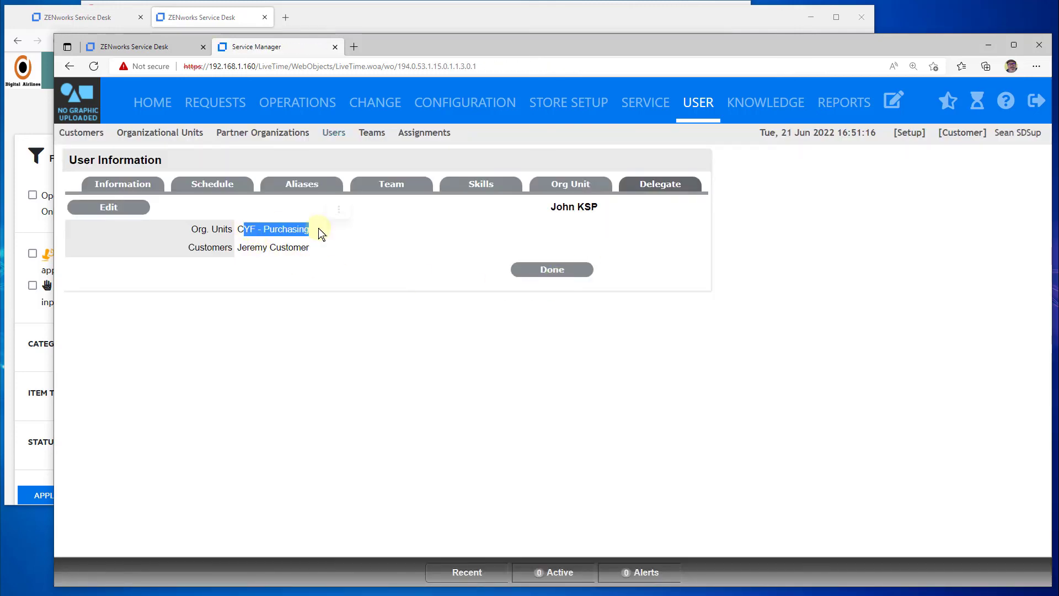
drag(244, 251, 305, 254)
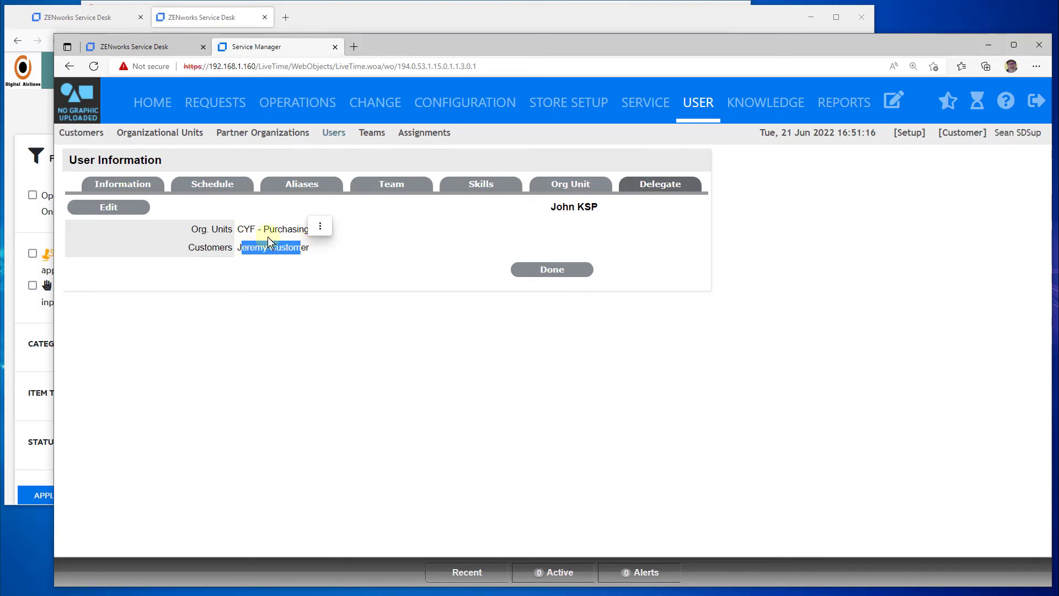
click(336, 266)
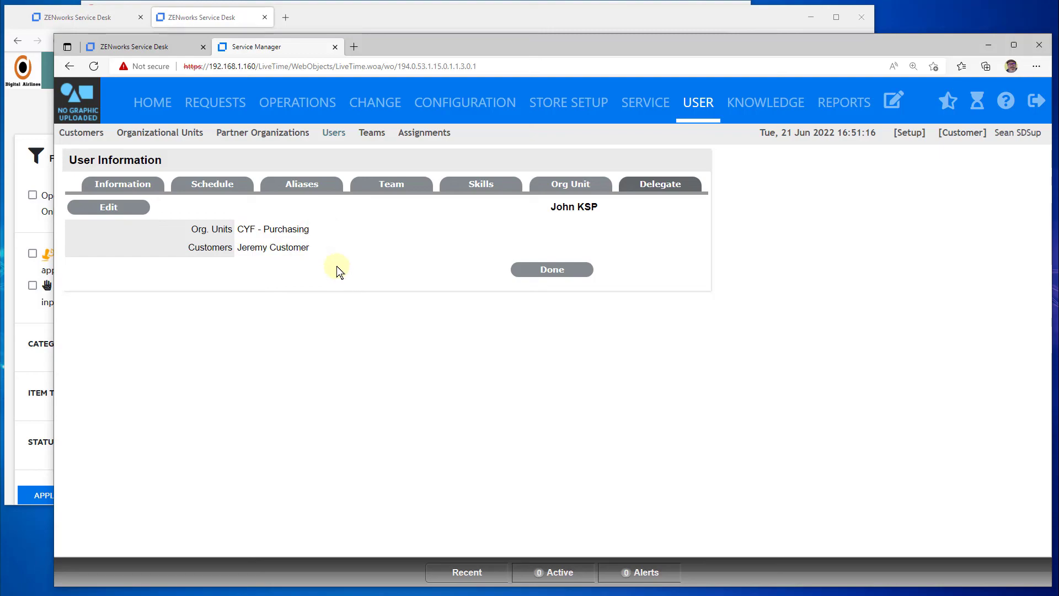